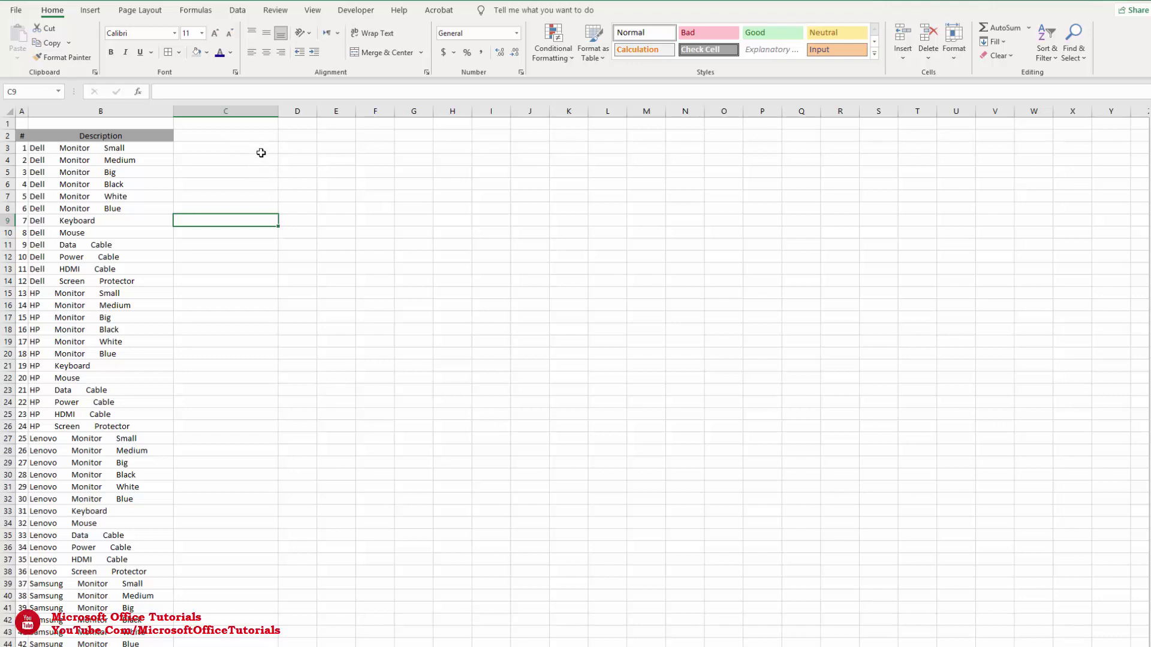
Look over the Description entries in column B, starting from B3
click(297, 174)
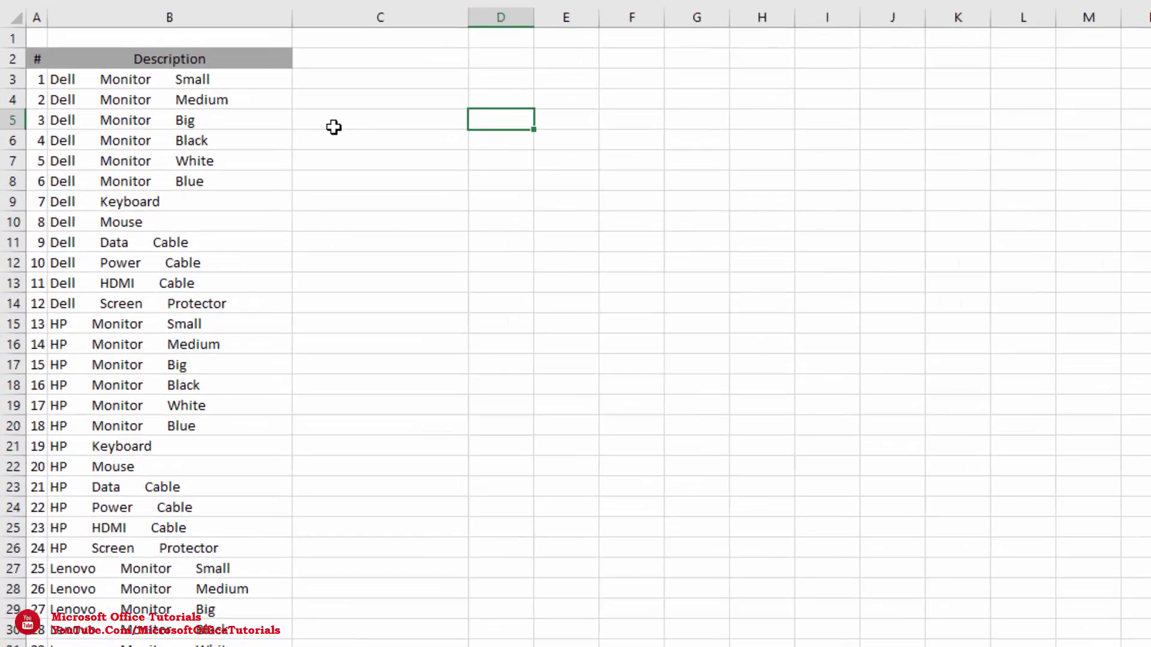
click(123, 150)
drag(221, 82, 216, 543)
click(217, 157)
drag(282, 69, 237, 623)
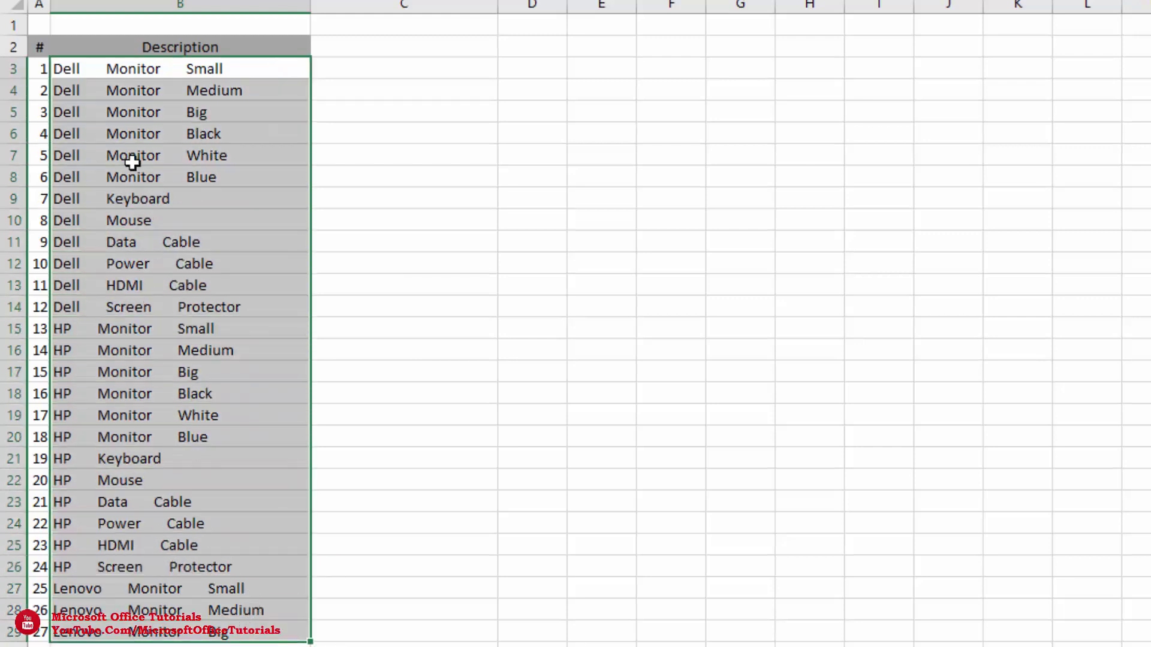
click(116, 62)
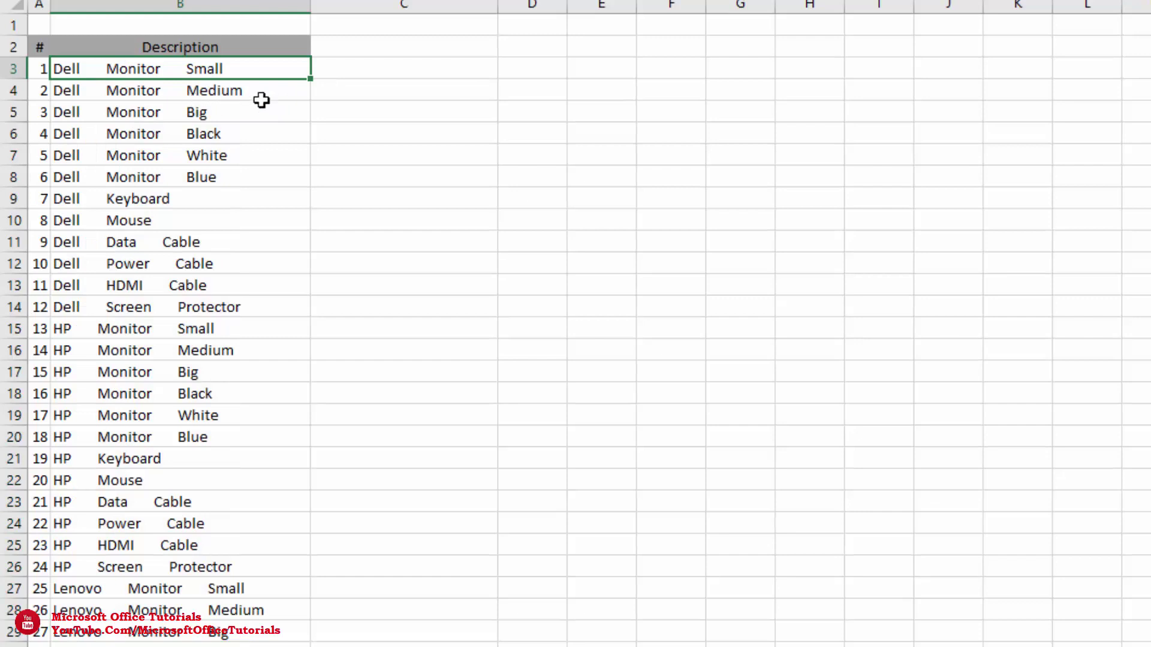
Enter =TRIM(B3) in C3 to clean the first description
click(407, 73)
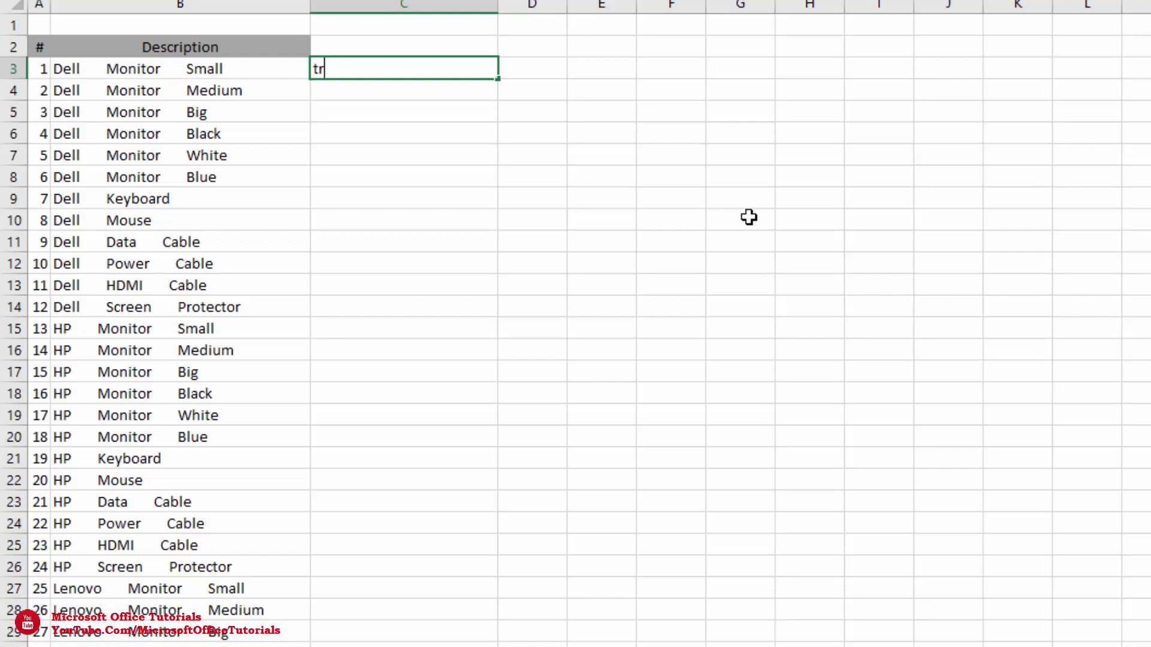
text(=tri)
key(Tab)
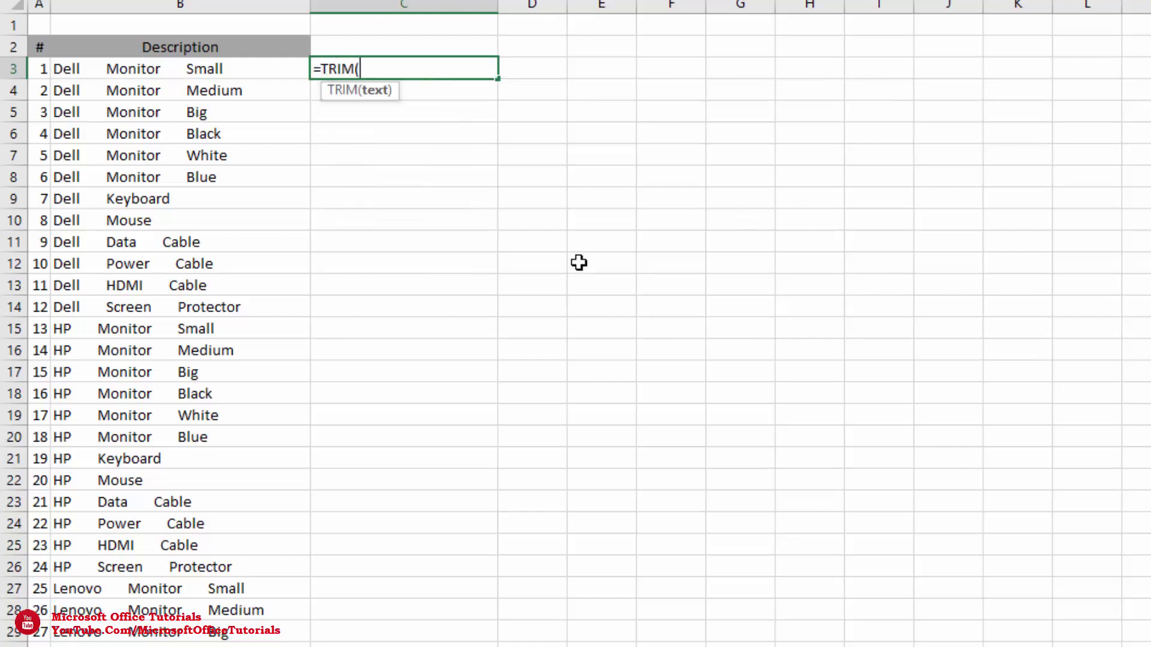
click(200, 69)
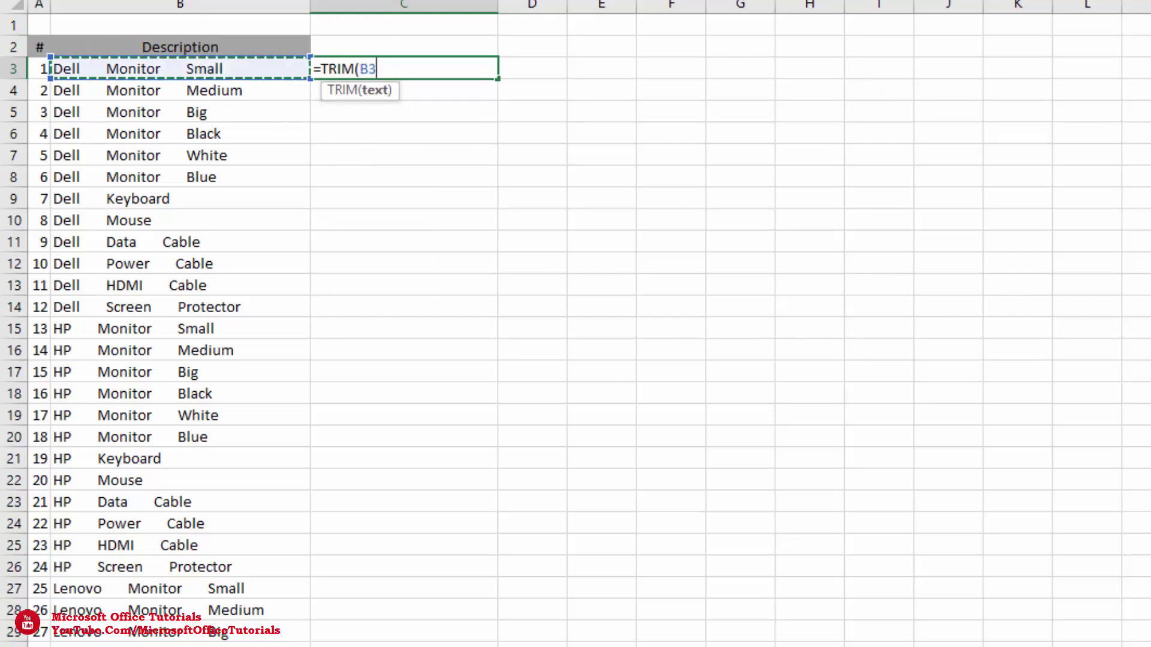
text())
key(Return)
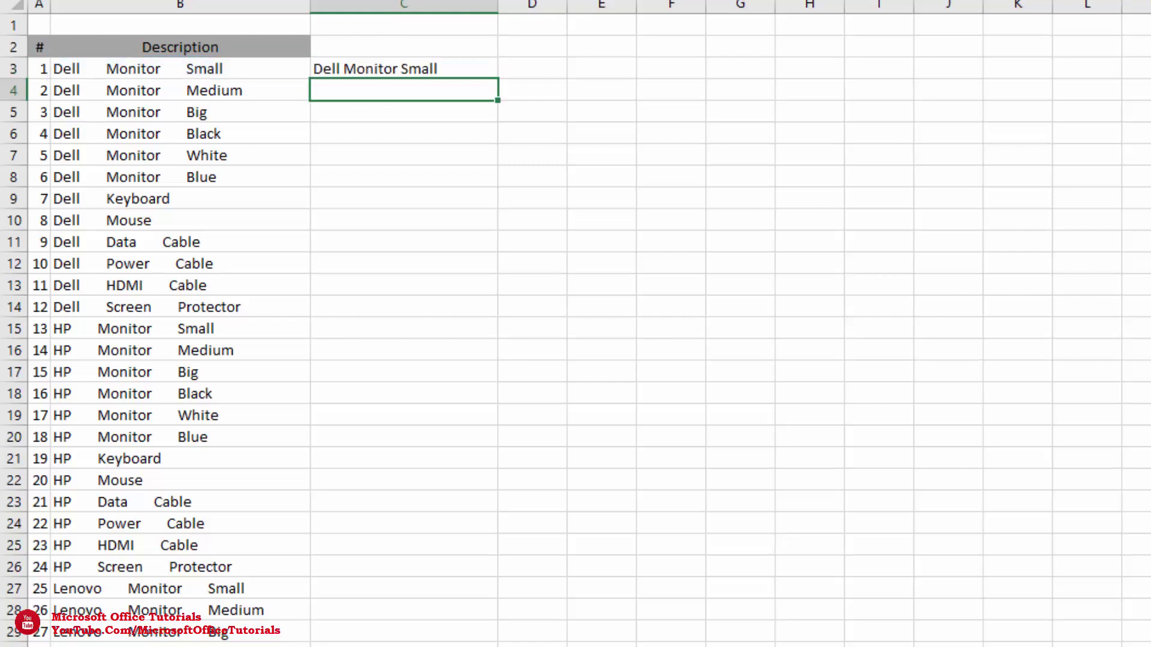
Copy the TRIM formula down column C and check entries like Dell HDMI Cable and HP Monitor Small
click(403, 67)
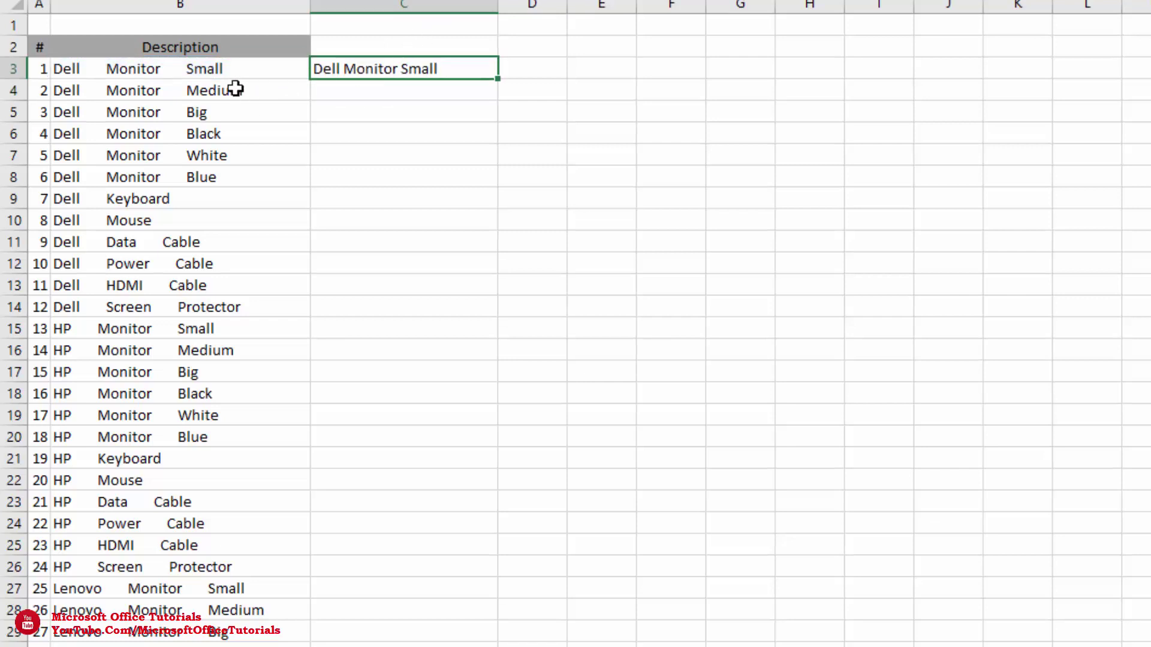
click(230, 69)
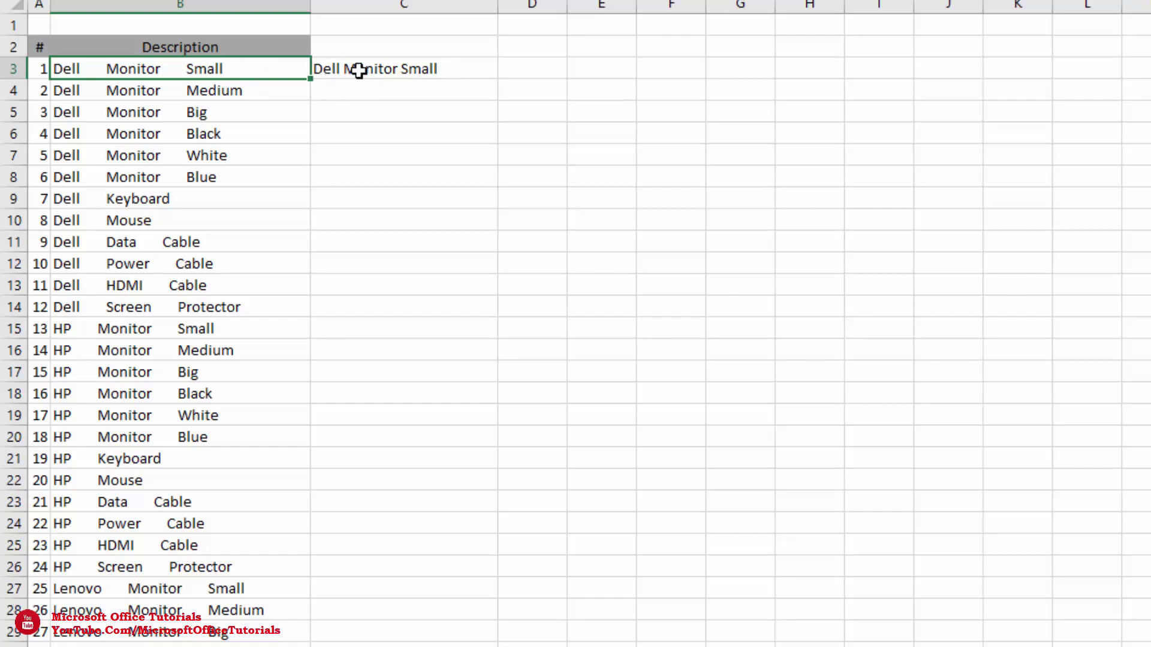
click(443, 67)
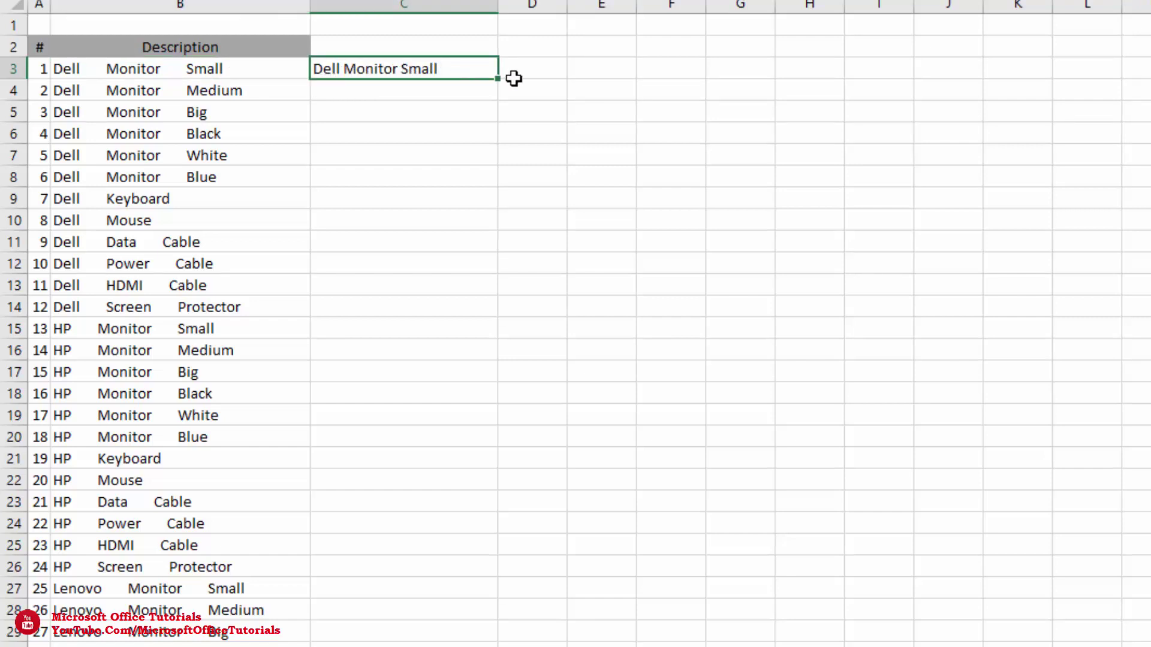
double_click(501, 82)
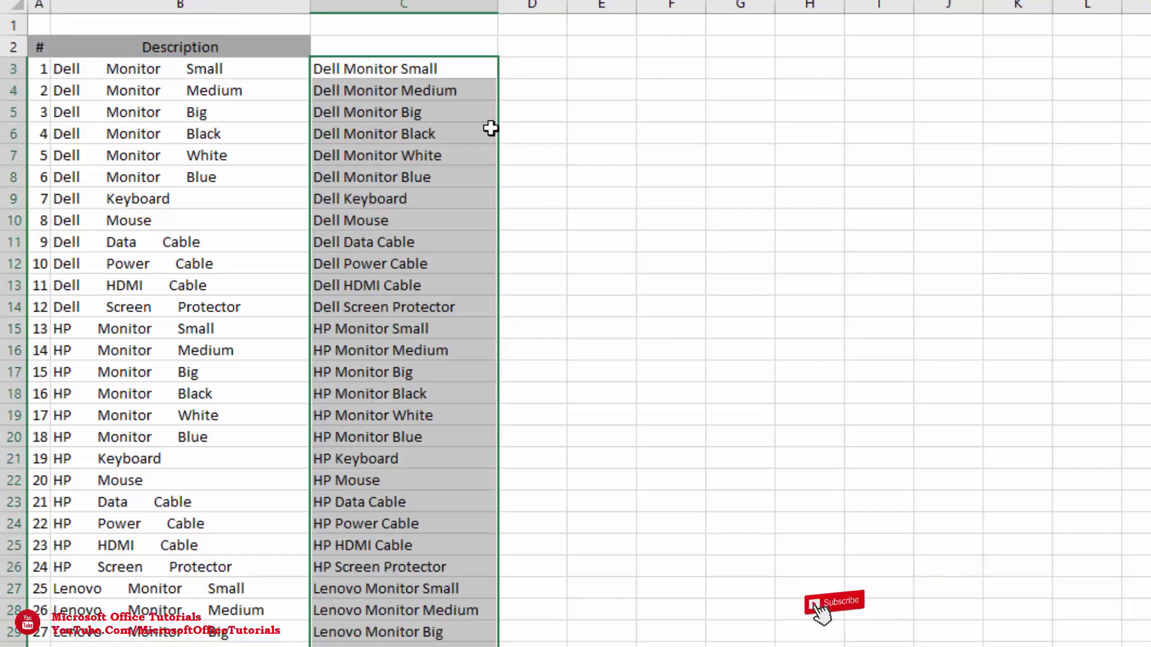
drag(439, 154, 414, 459)
click(405, 288)
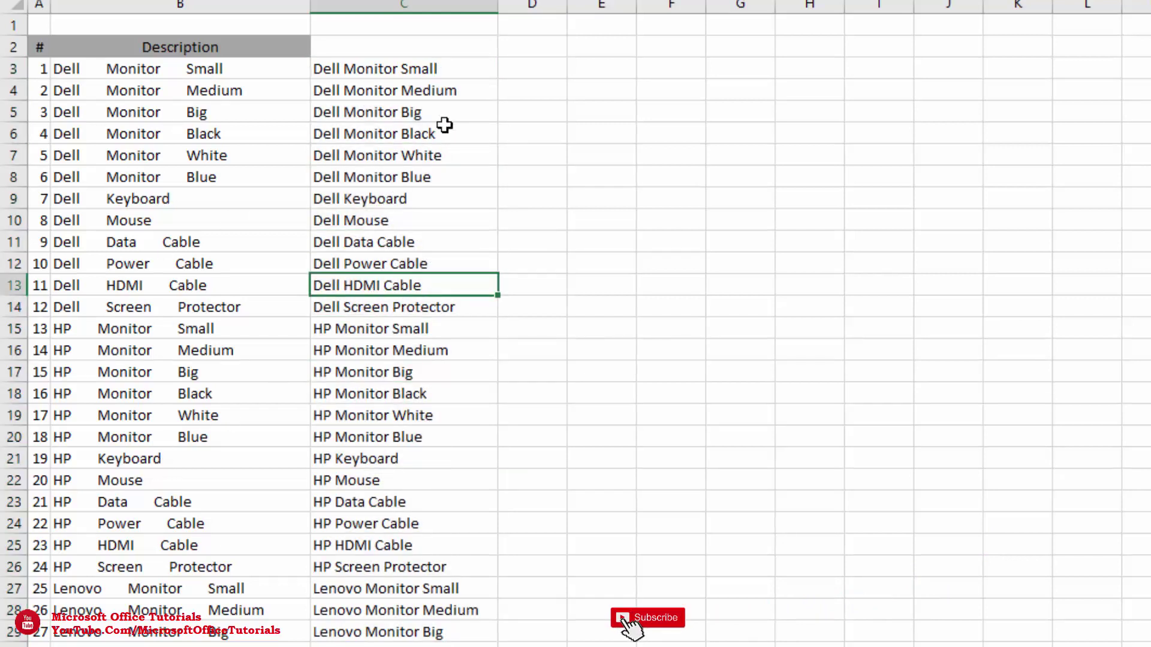
click(460, 337)
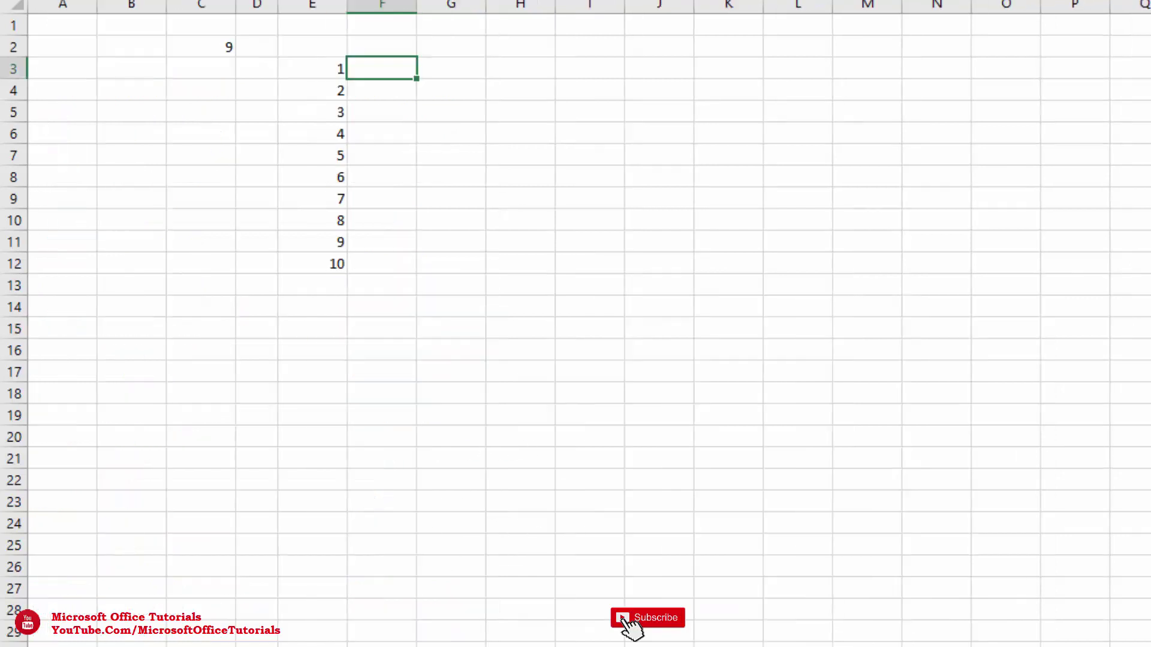
Enter =REPT(E3,10) in F3 to repeat the first number ten times
drag(322, 78, 334, 254)
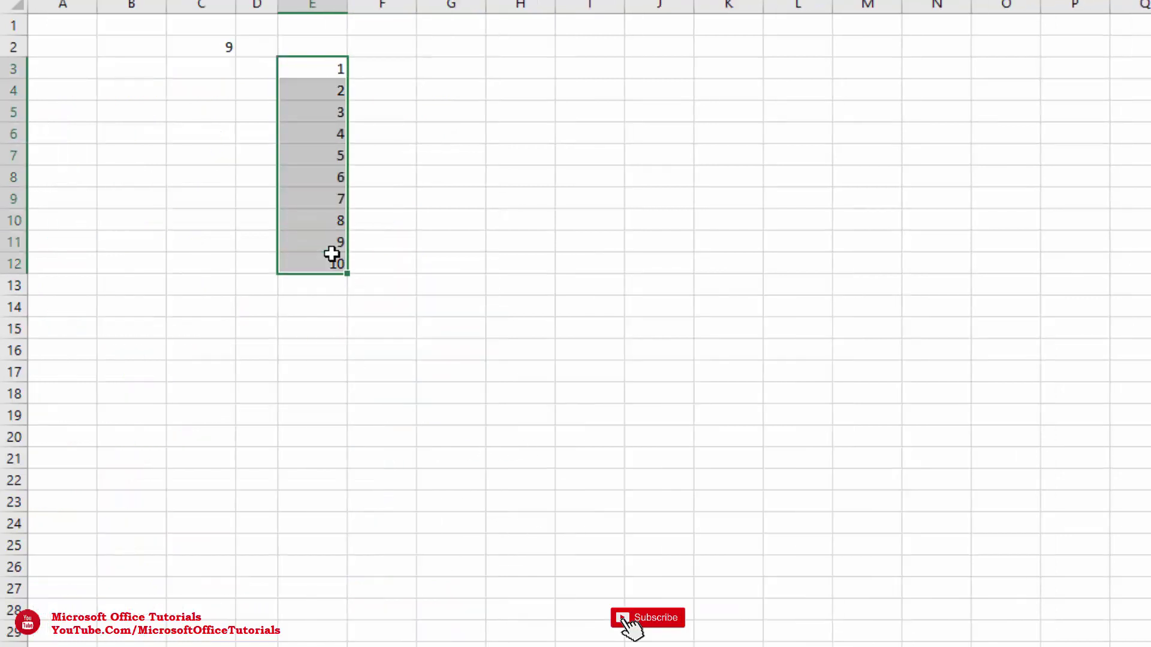
click(393, 256)
drag(327, 74, 334, 264)
click(384, 62)
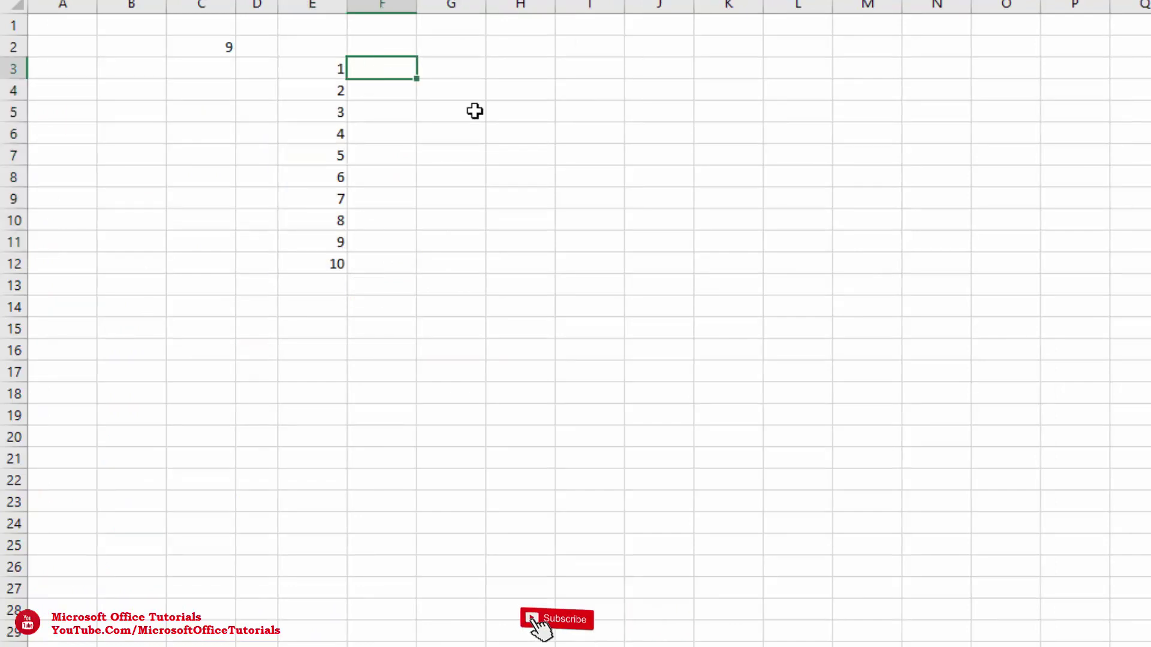
text(=rept)
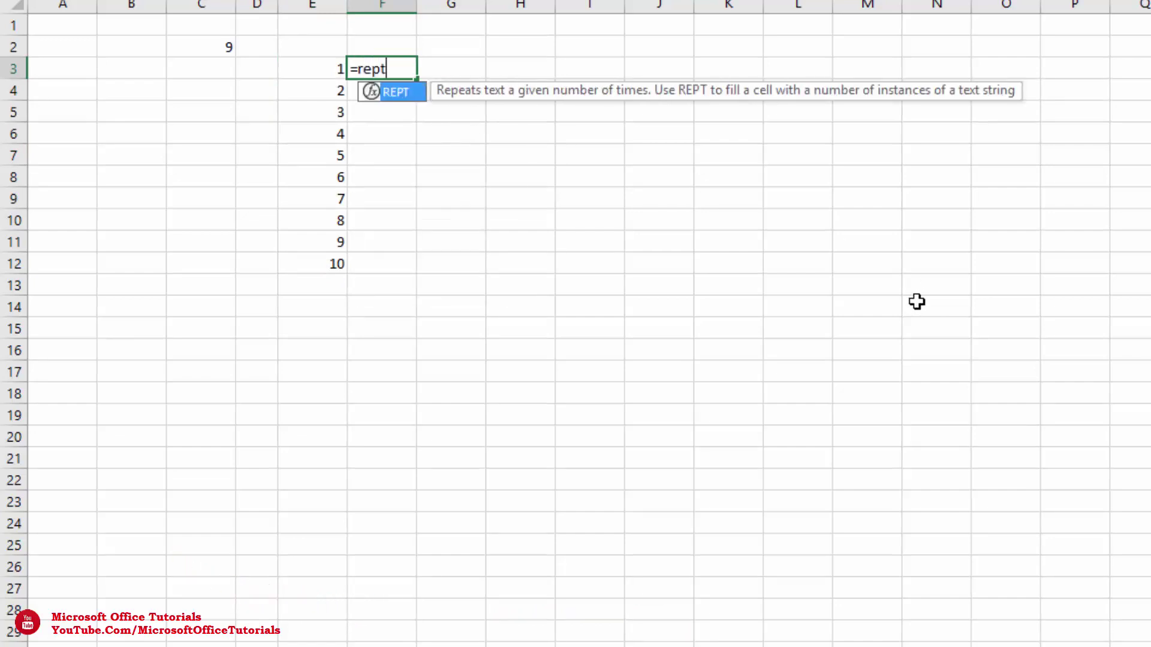
key(Tab)
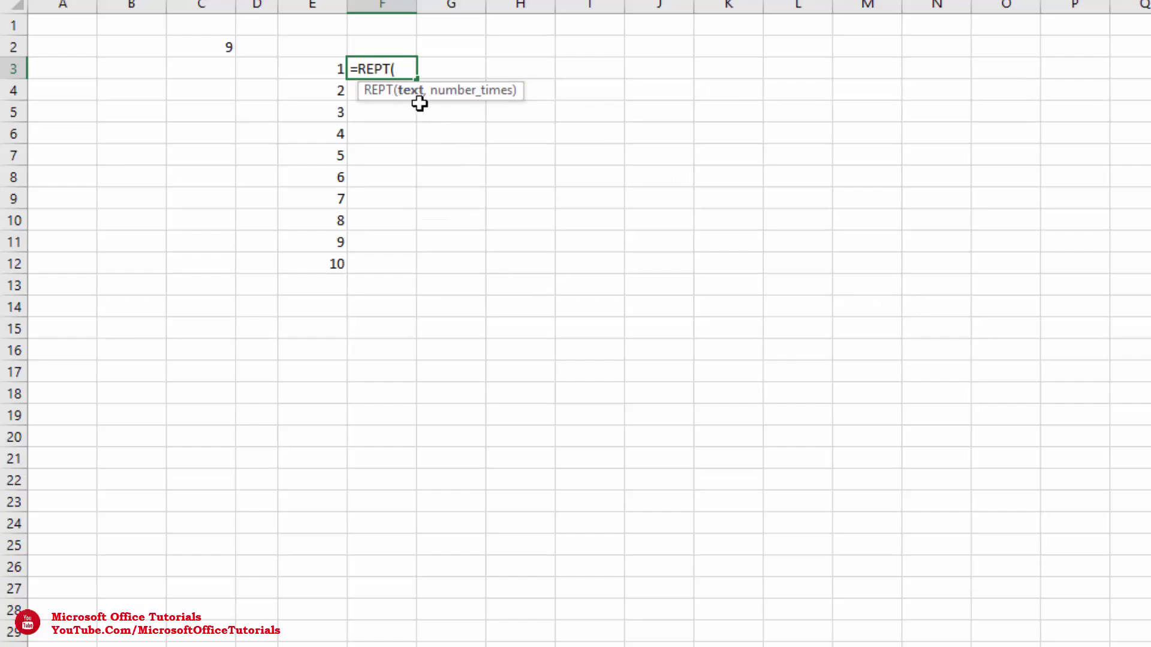
click(317, 71)
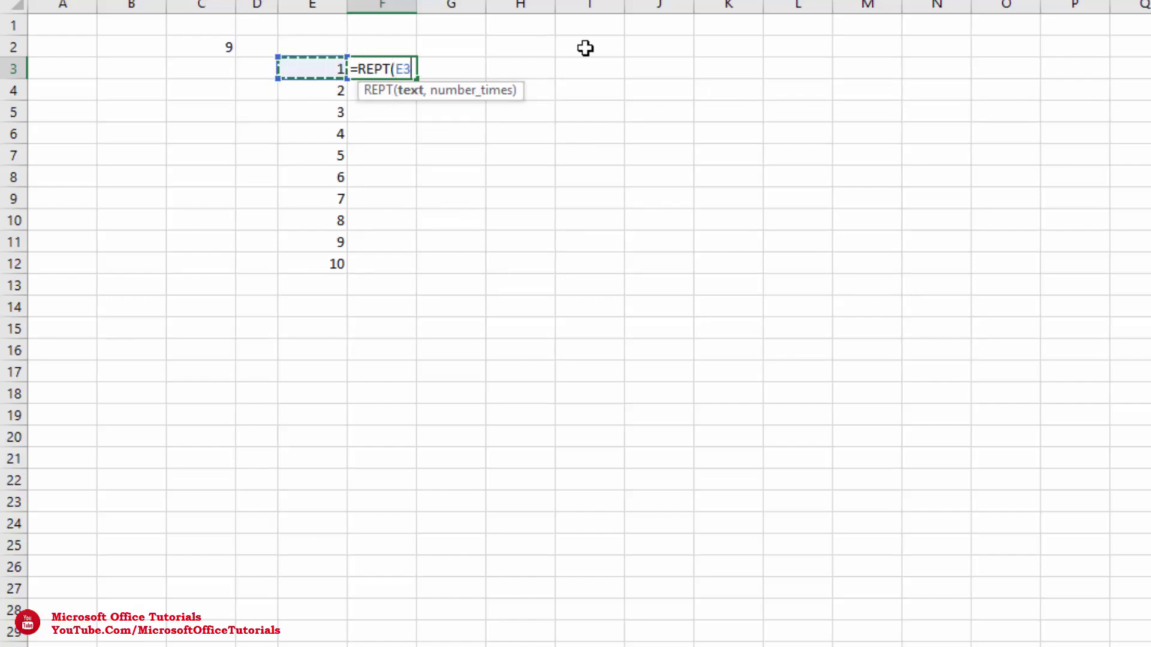
text(,)
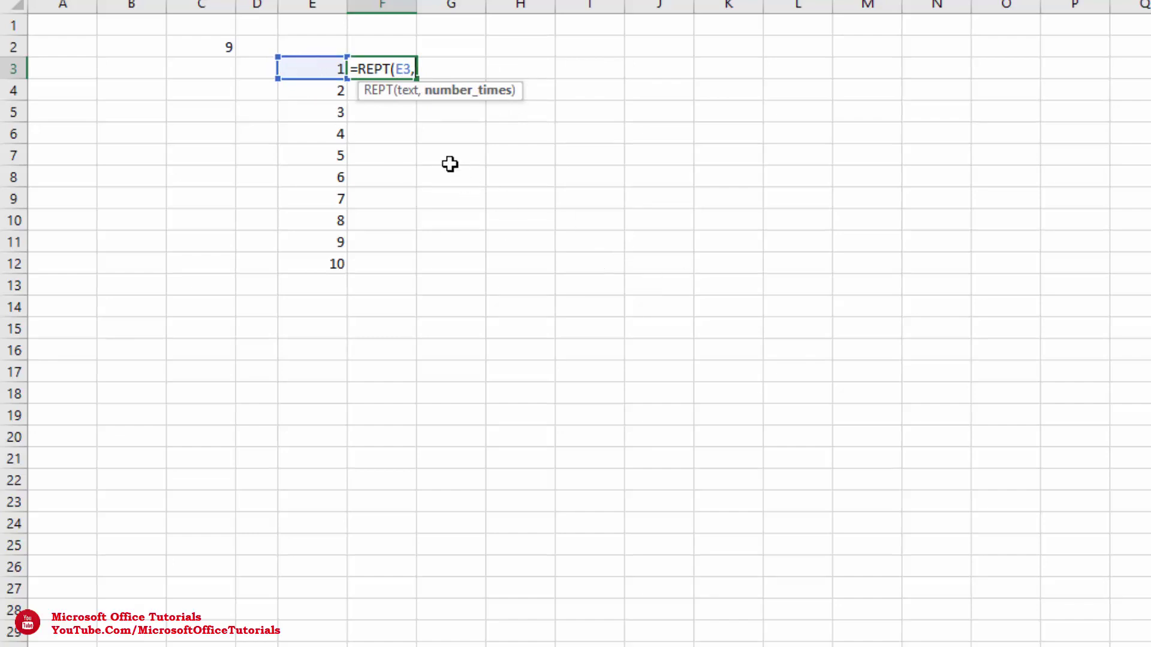
text(0))
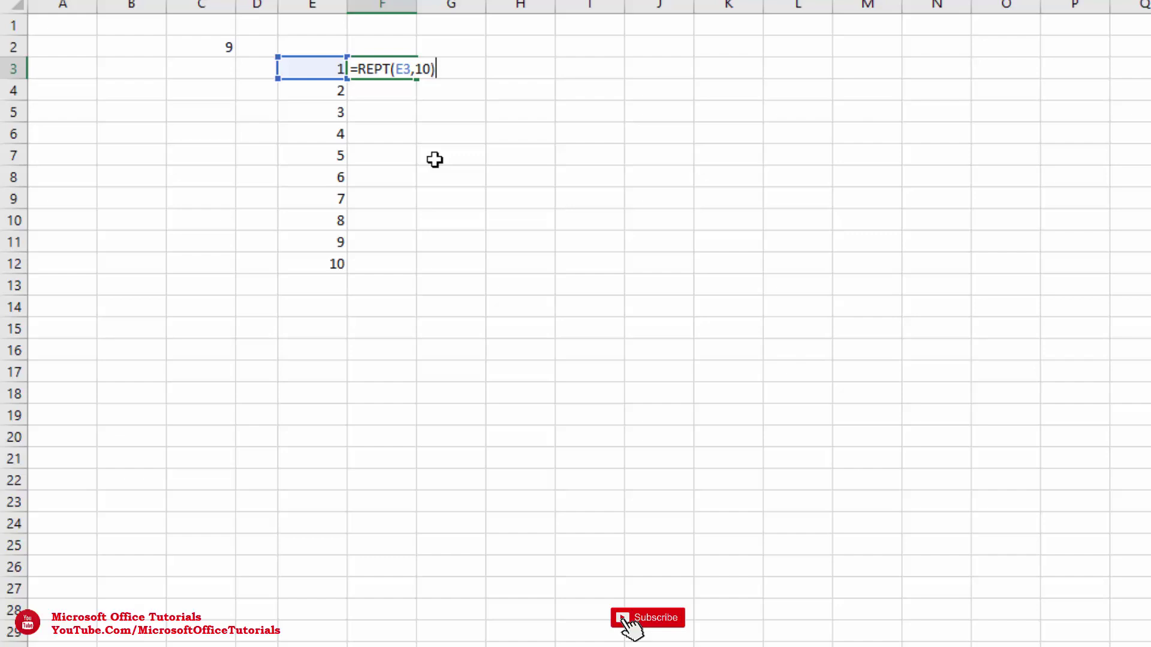
key(Return)
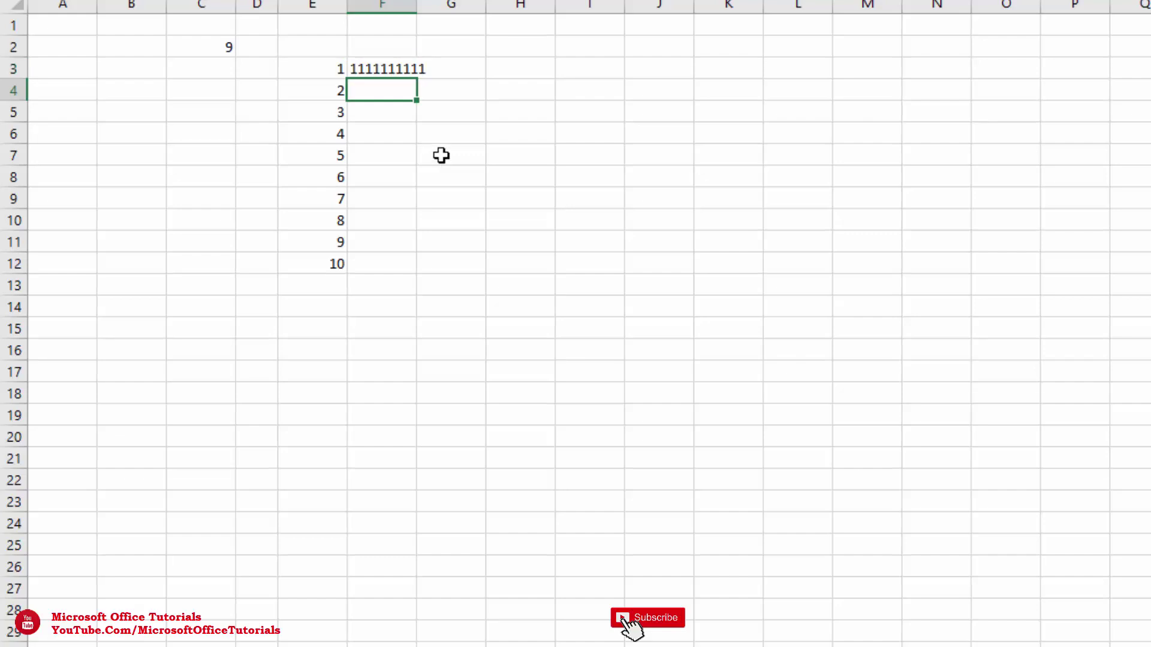
Fill the REPT formula down to F12, AutoFit column F, and switch to the invoice status sheet
double_click(417, 4)
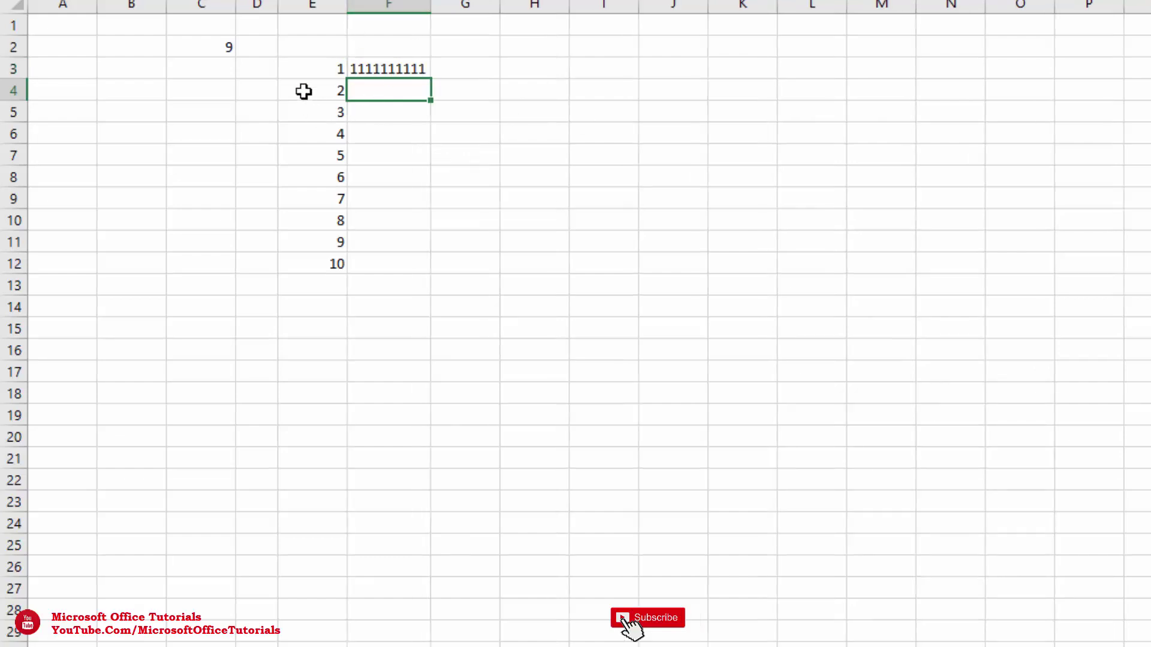
click(424, 70)
drag(436, 78, 434, 268)
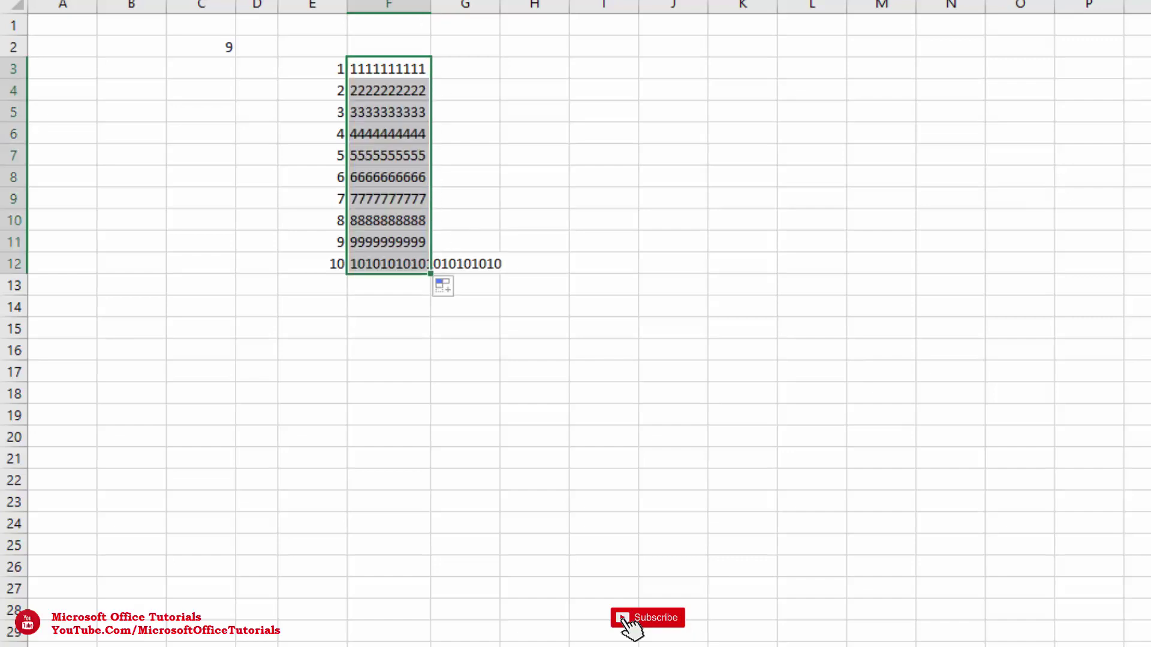
double_click(431, 4)
click(332, 264)
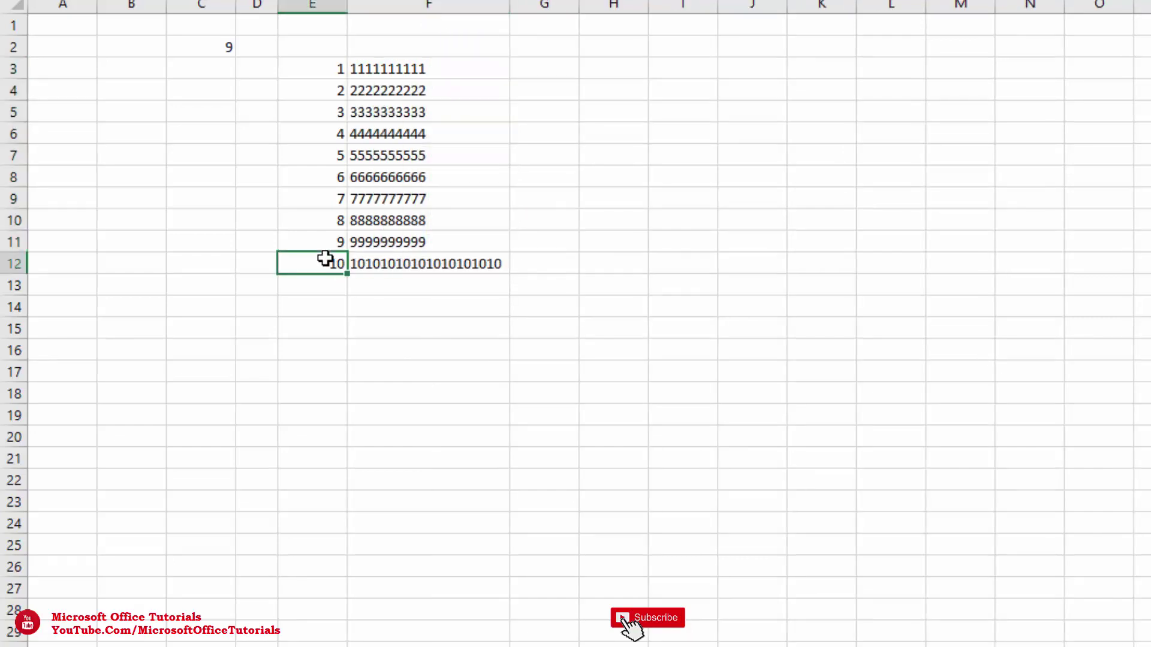
click(376, 264)
drag(413, 90, 419, 227)
click(446, 309)
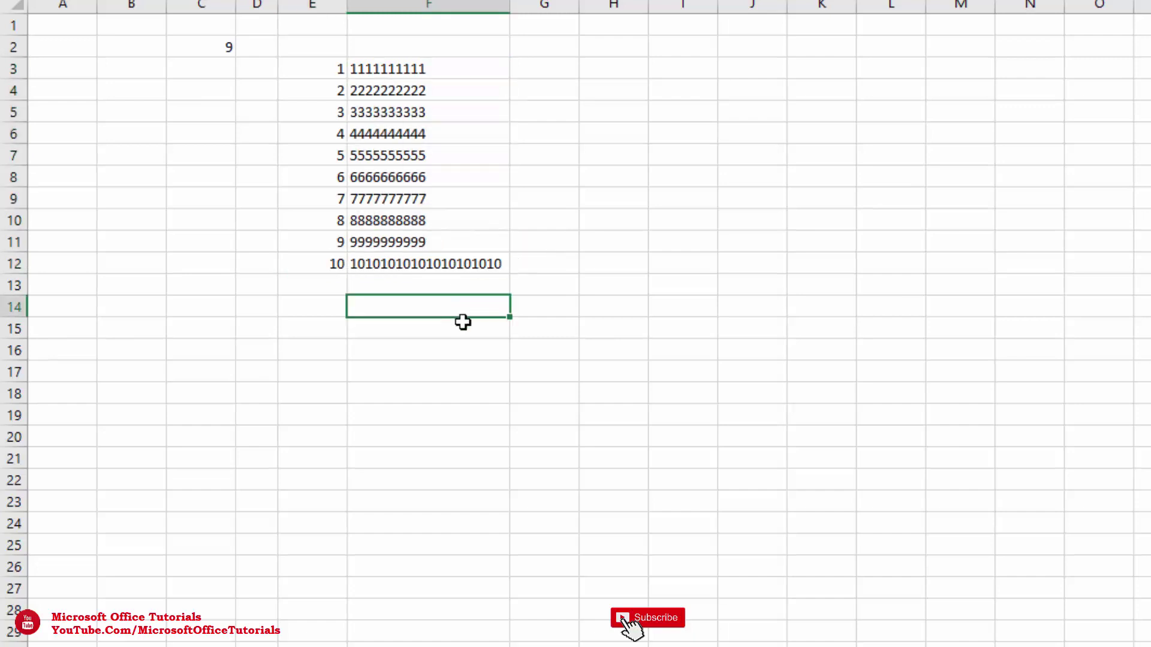
click(428, 242)
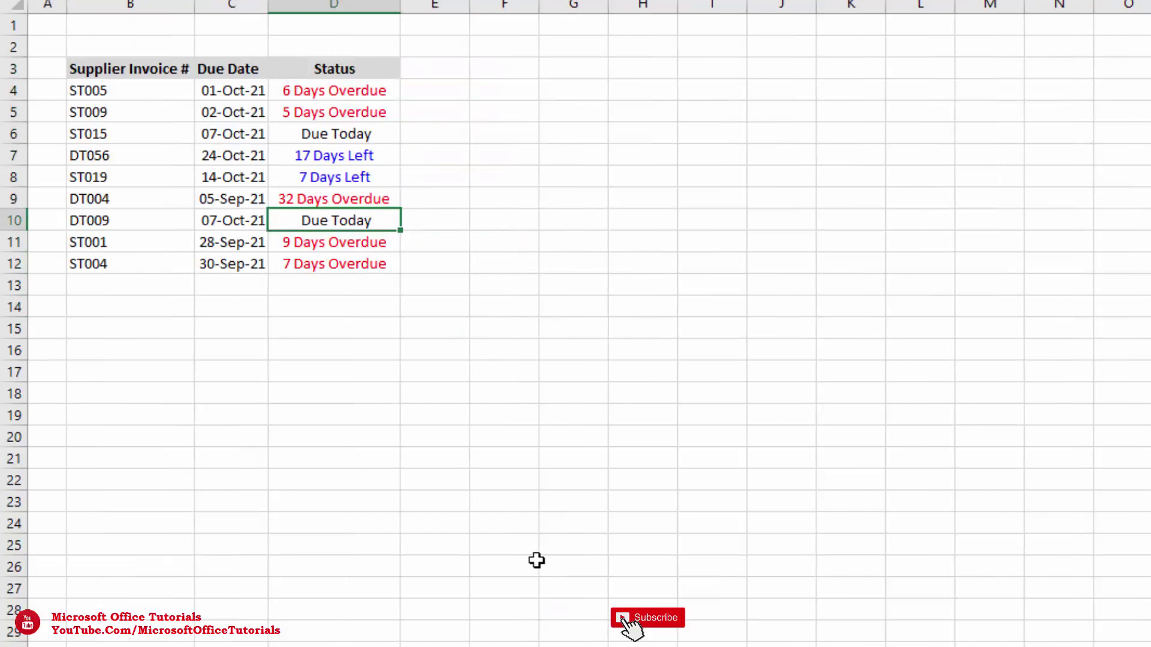
Review the invoice numbers, due dates and Status values on the invoice sheet
click(374, 370)
click(366, 90)
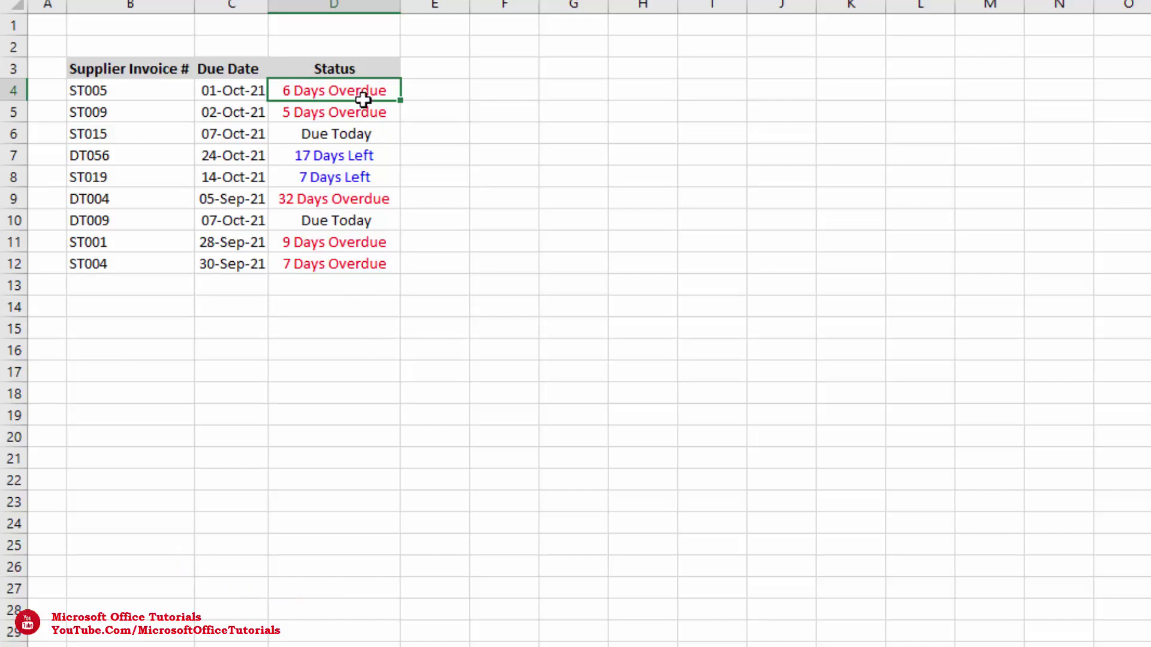
drag(363, 100, 149, 272)
click(154, 159)
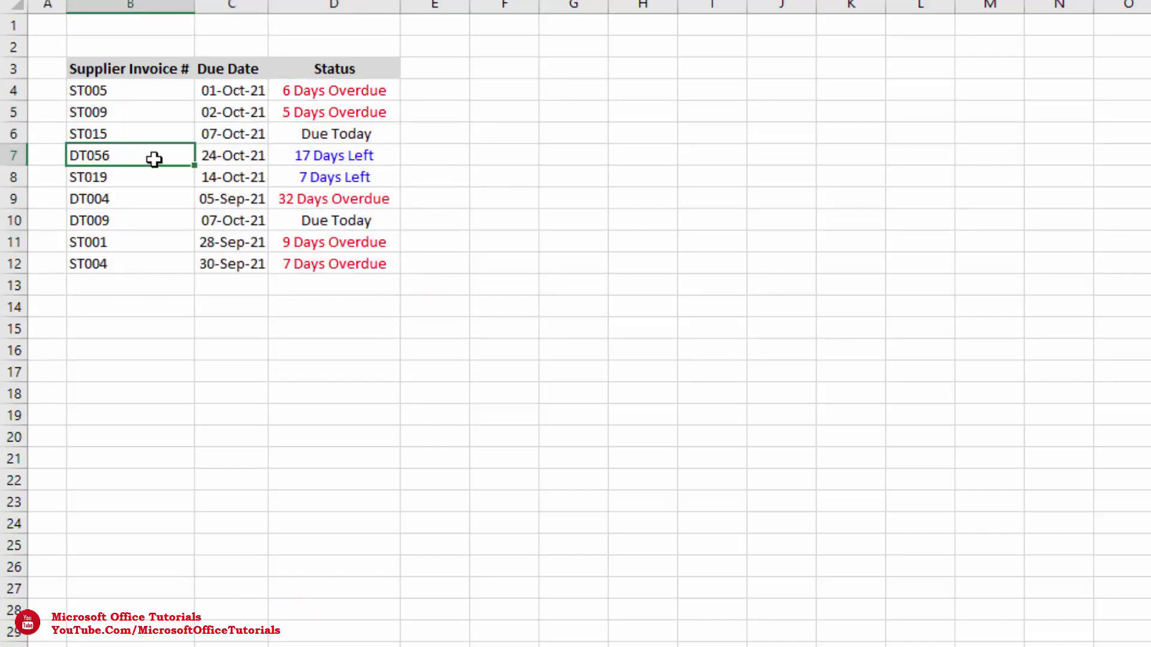
drag(144, 93, 134, 262)
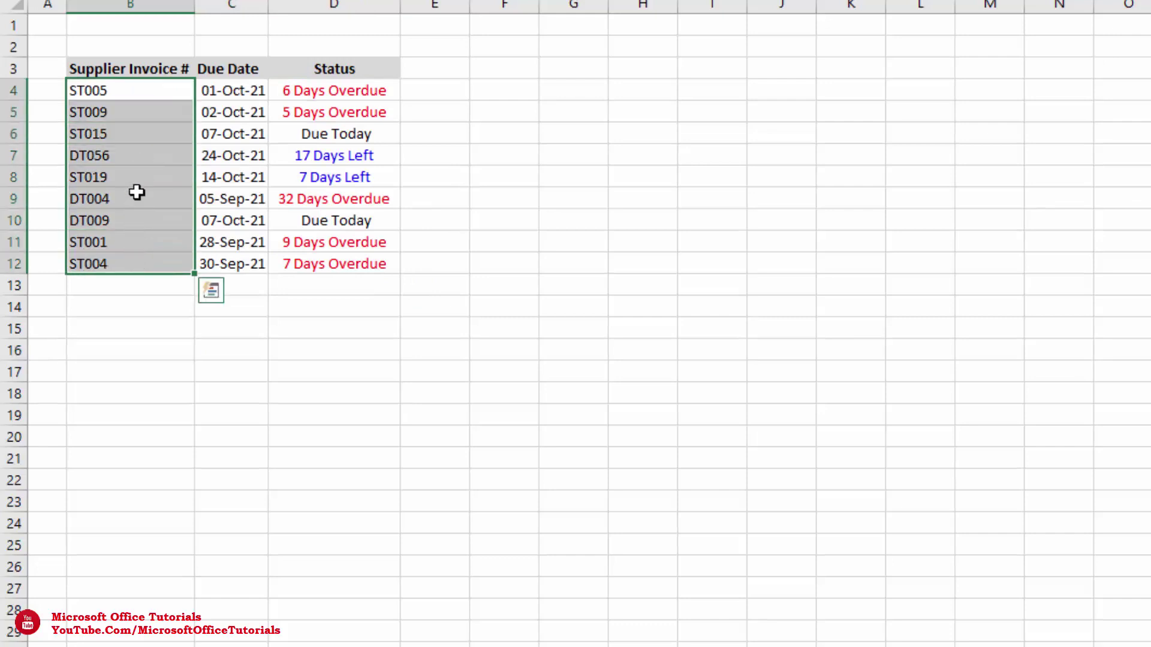
drag(235, 92, 227, 234)
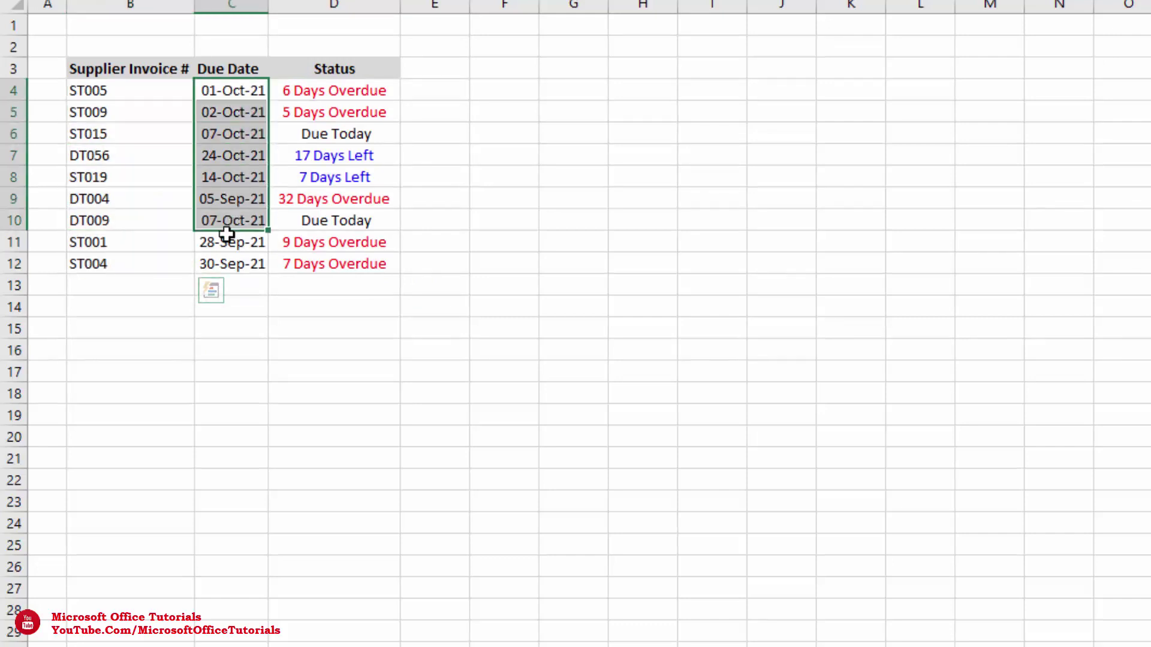
drag(144, 92, 186, 265)
click(146, 259)
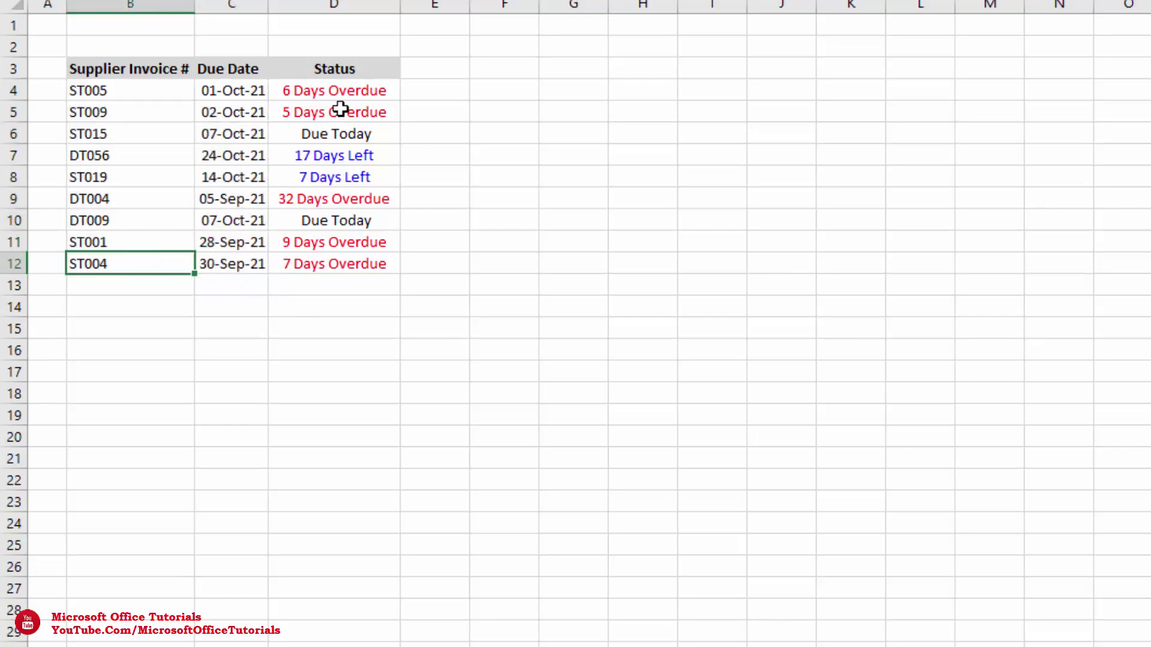
drag(342, 99, 336, 250)
click(139, 124)
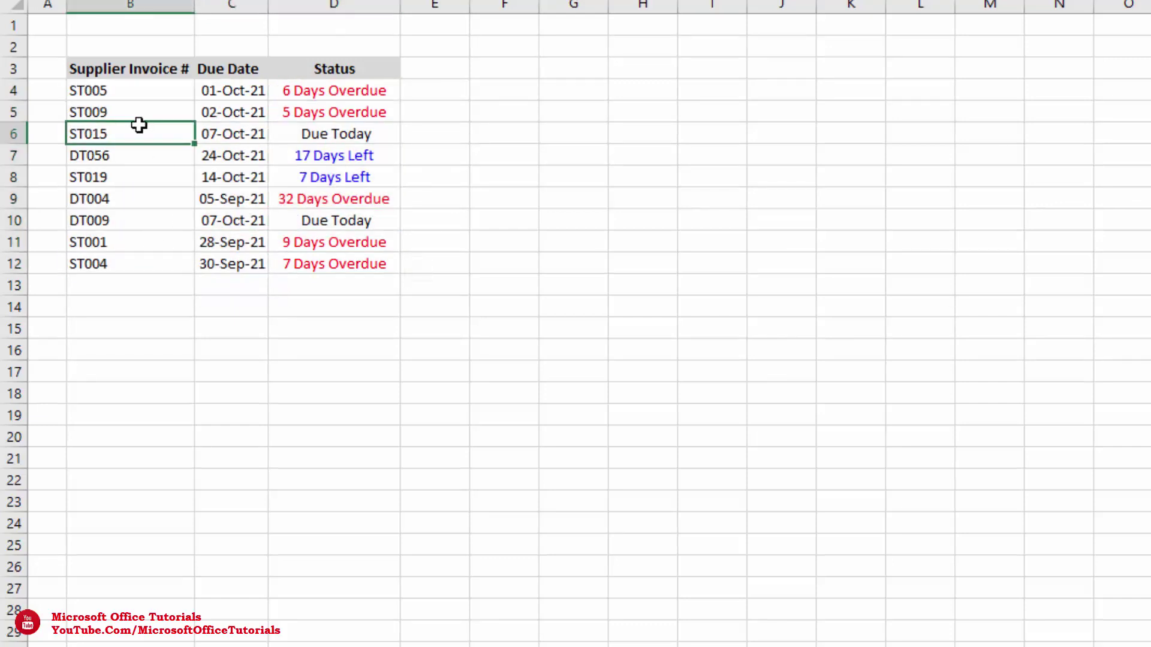
Highlight example rows: invoices with days left, DT009 due today, and overdue ST005 and ST009
drag(372, 154, 165, 178)
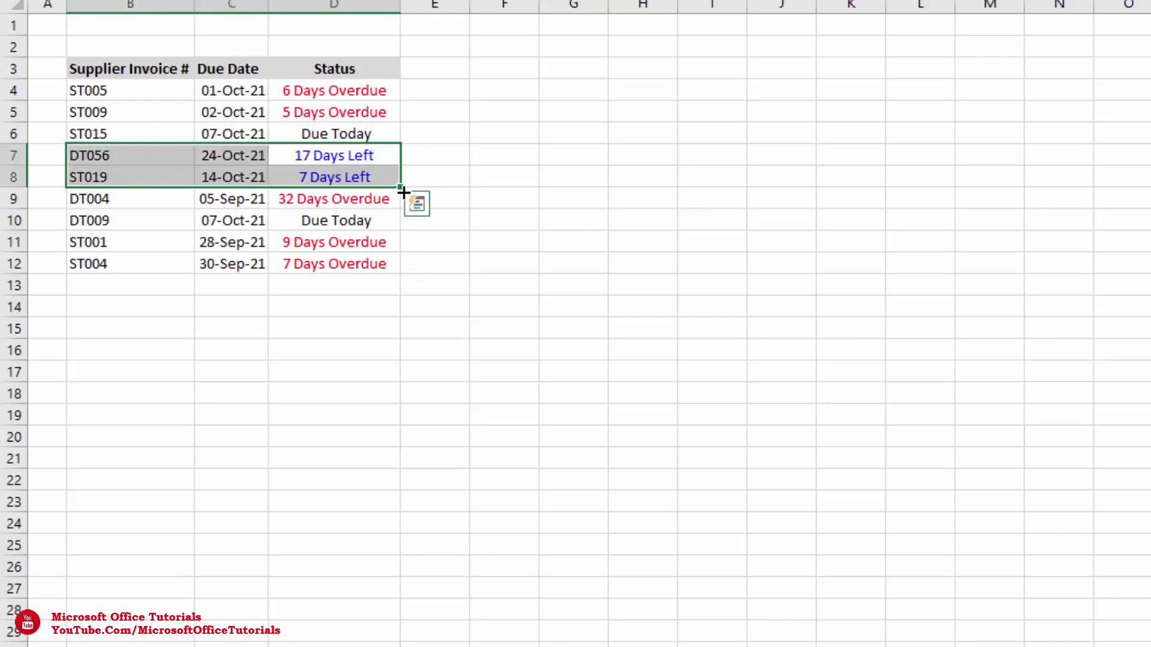
click(376, 217)
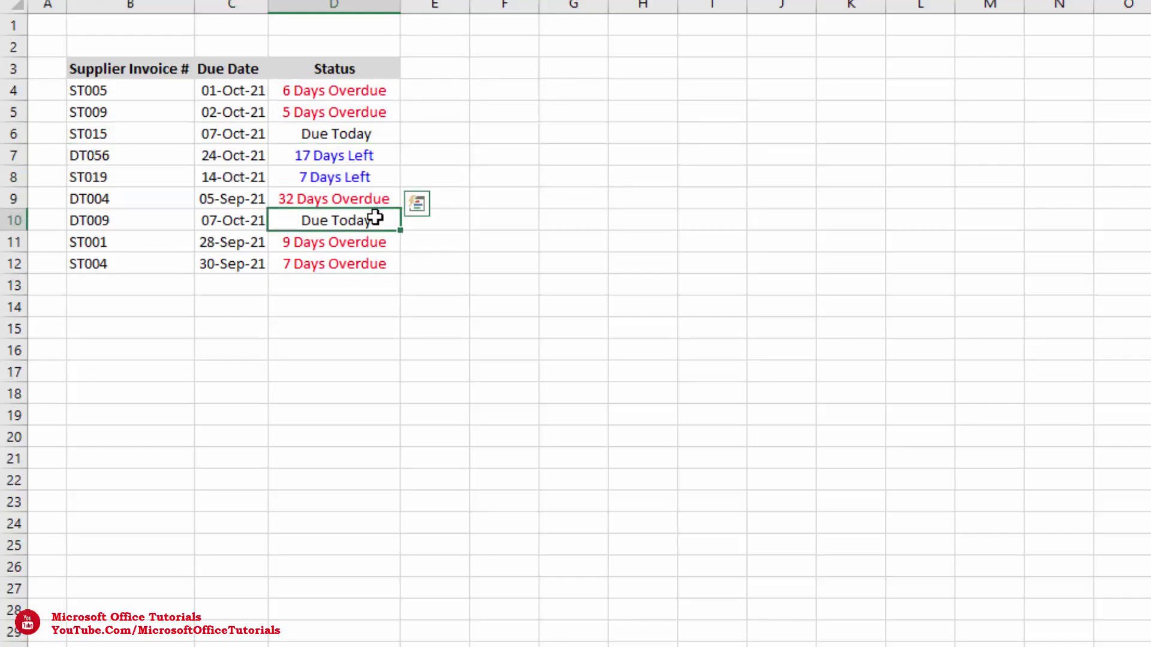
drag(359, 217, 130, 222)
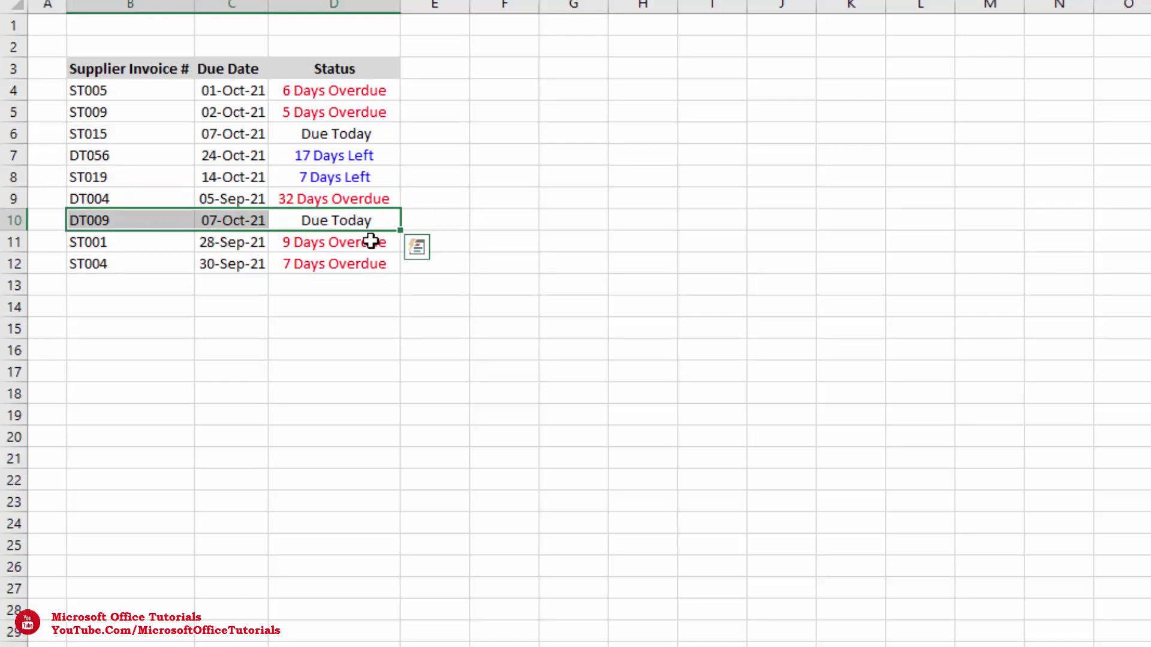
drag(392, 92, 378, 110)
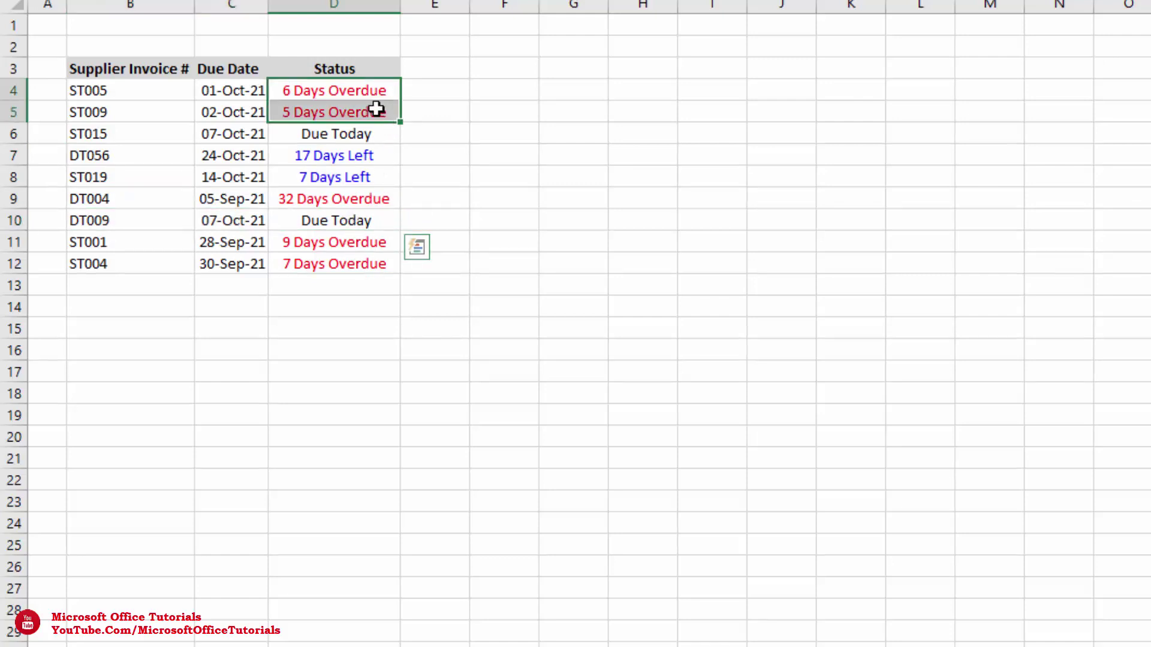
drag(254, 118, 127, 115)
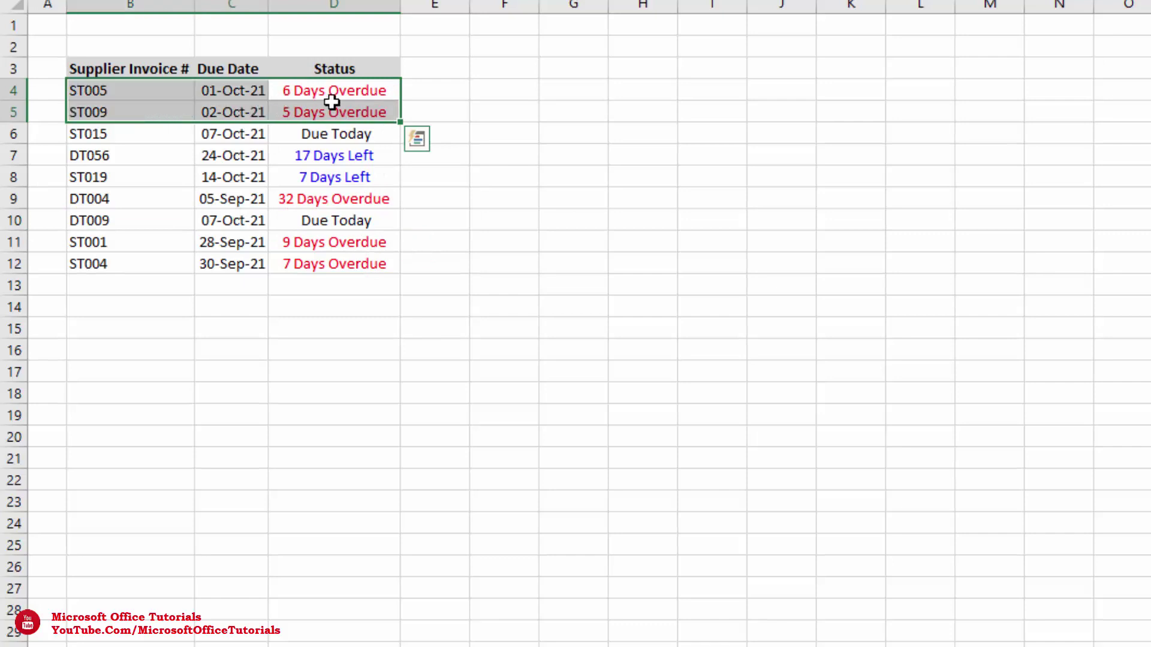
click(347, 149)
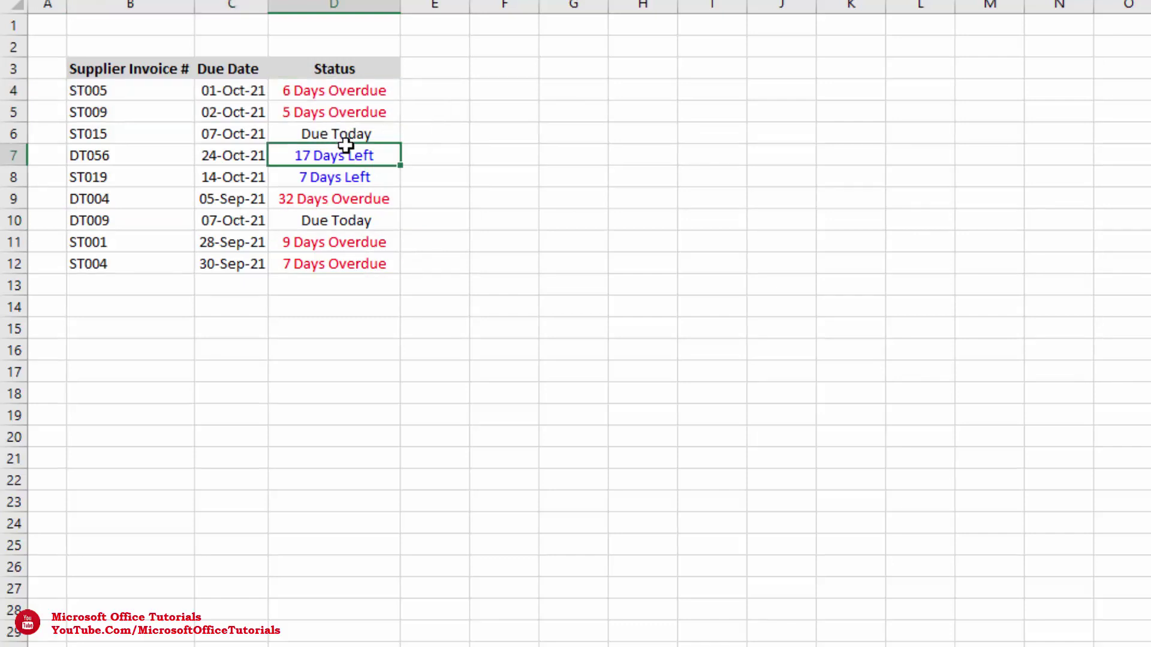
Clear D4:D13 by dragging the blank cell D14's fill handle up over the Status entries
key(ctrl+shift+Down)
click(366, 309)
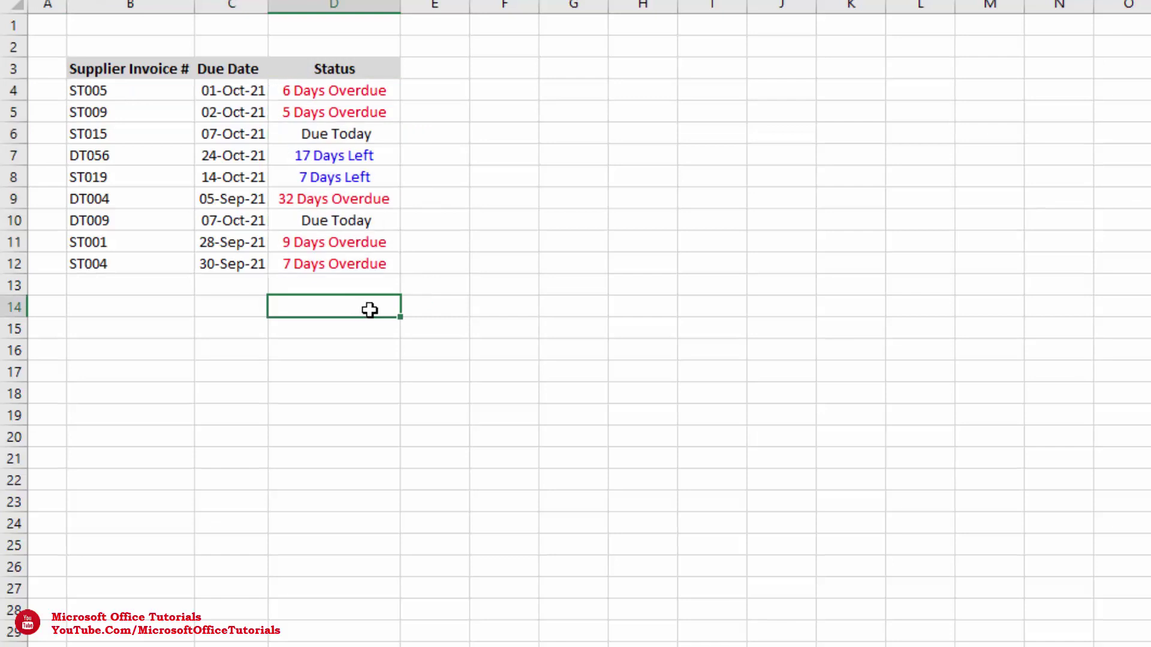
drag(404, 310, 375, 90)
Enter =C4-TODAY() in D4, returning -6.00 days for invoice ST005
click(361, 125)
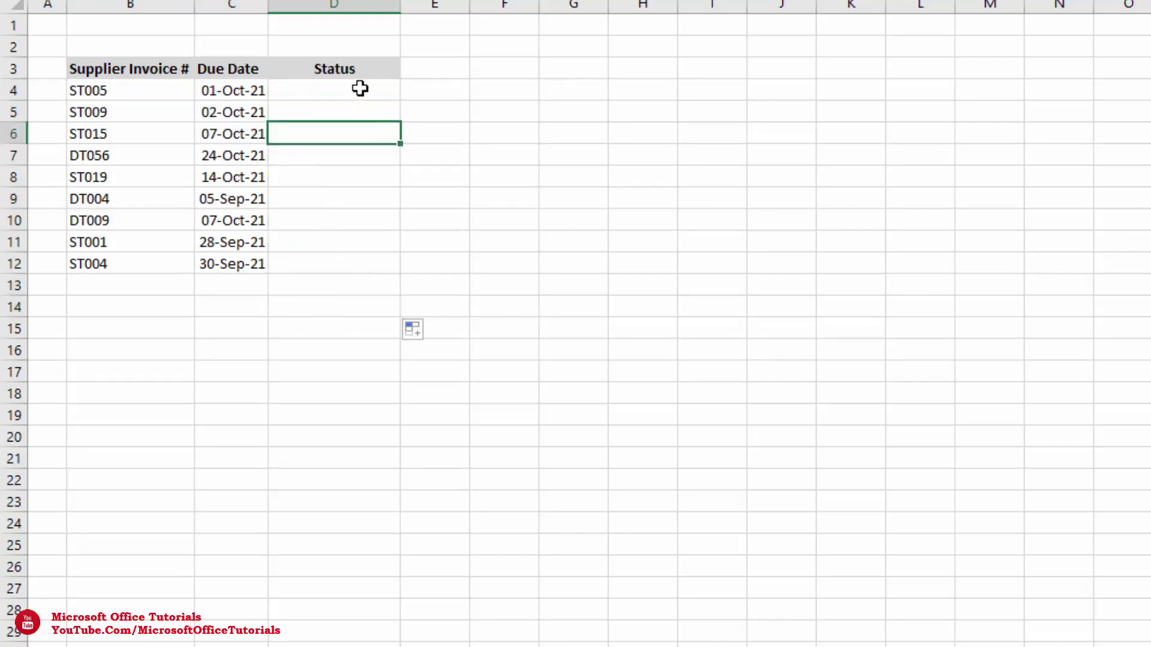
click(360, 89)
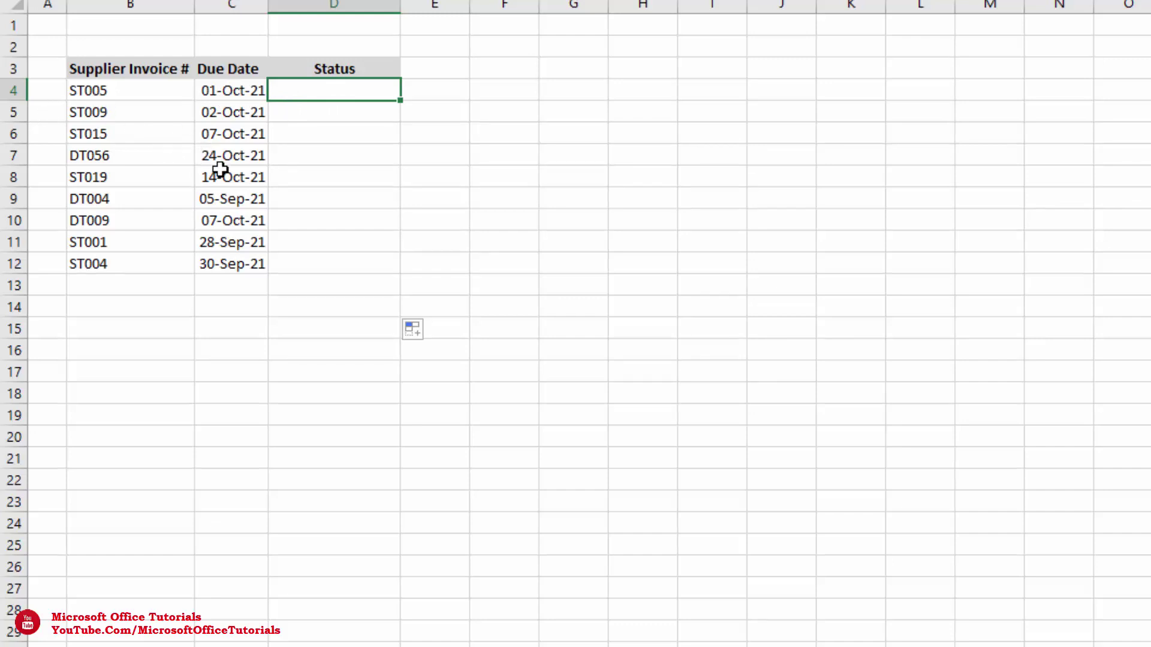
text(=)
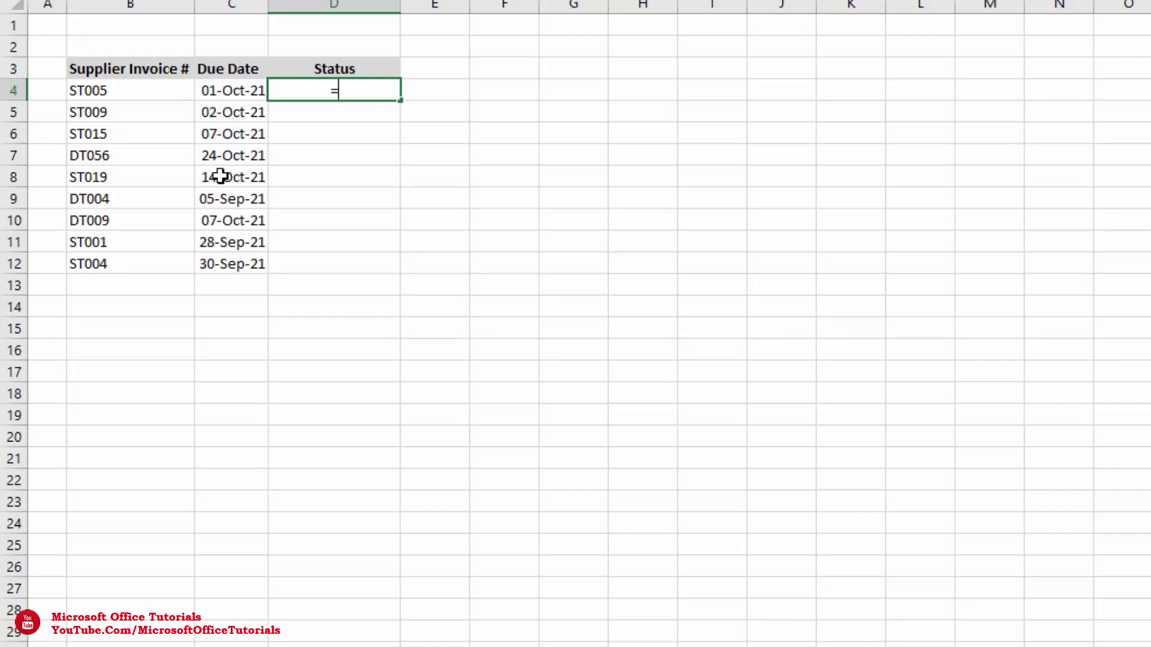
key(Left)
text(-)
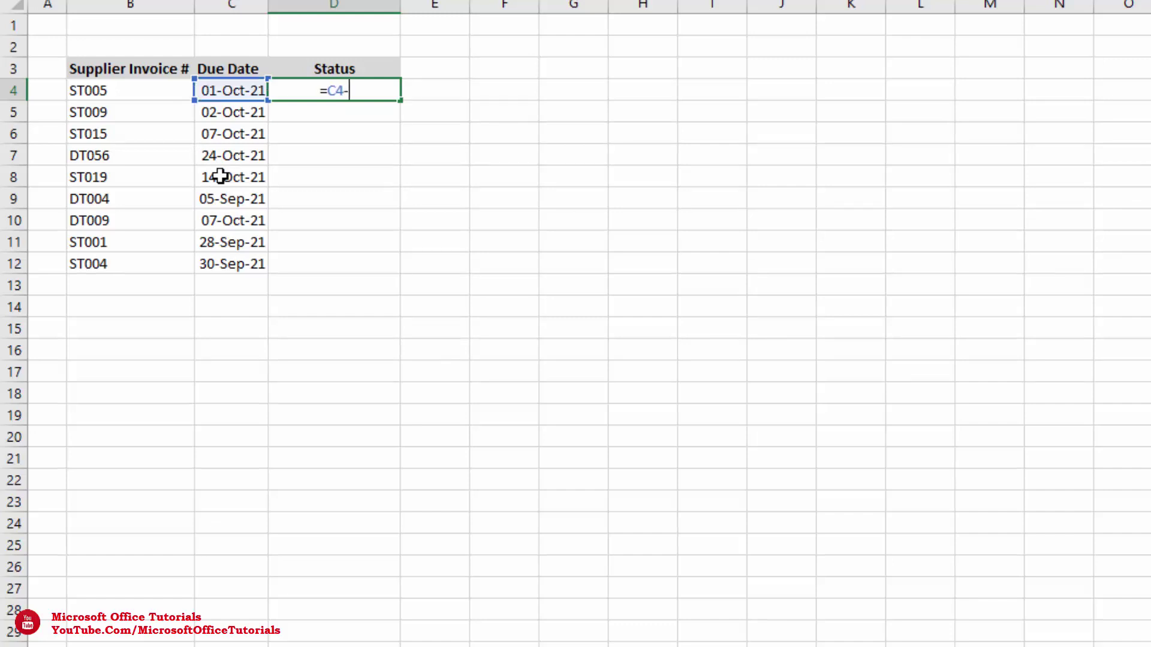
text(today())
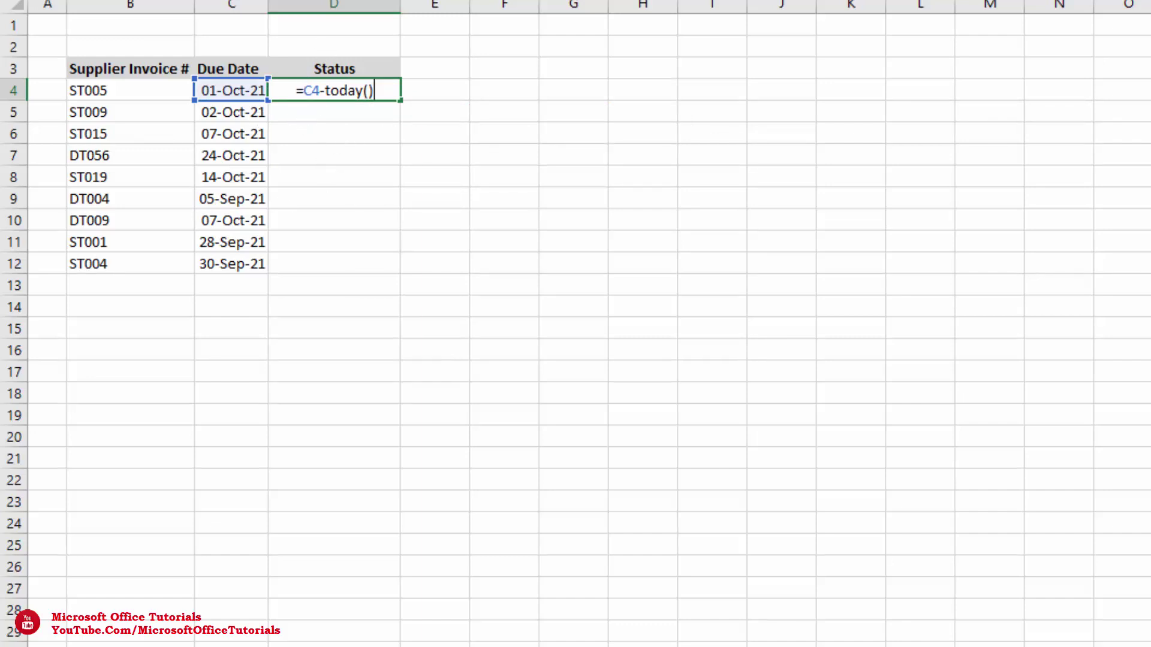
key(Return)
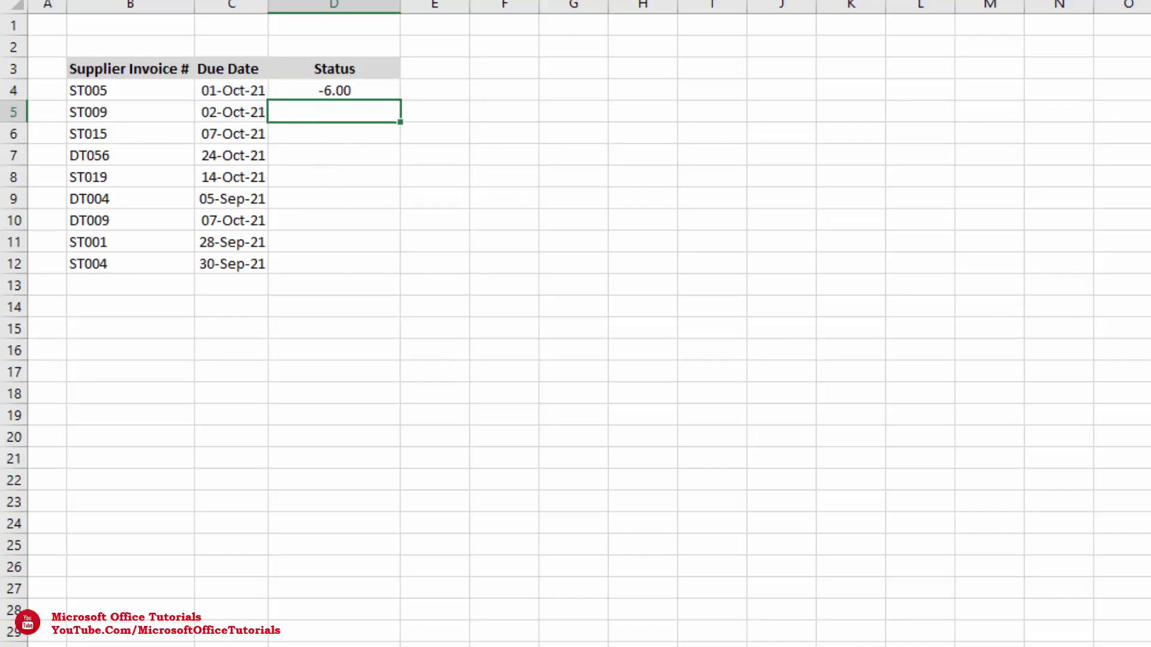
click(370, 85)
click(479, 90)
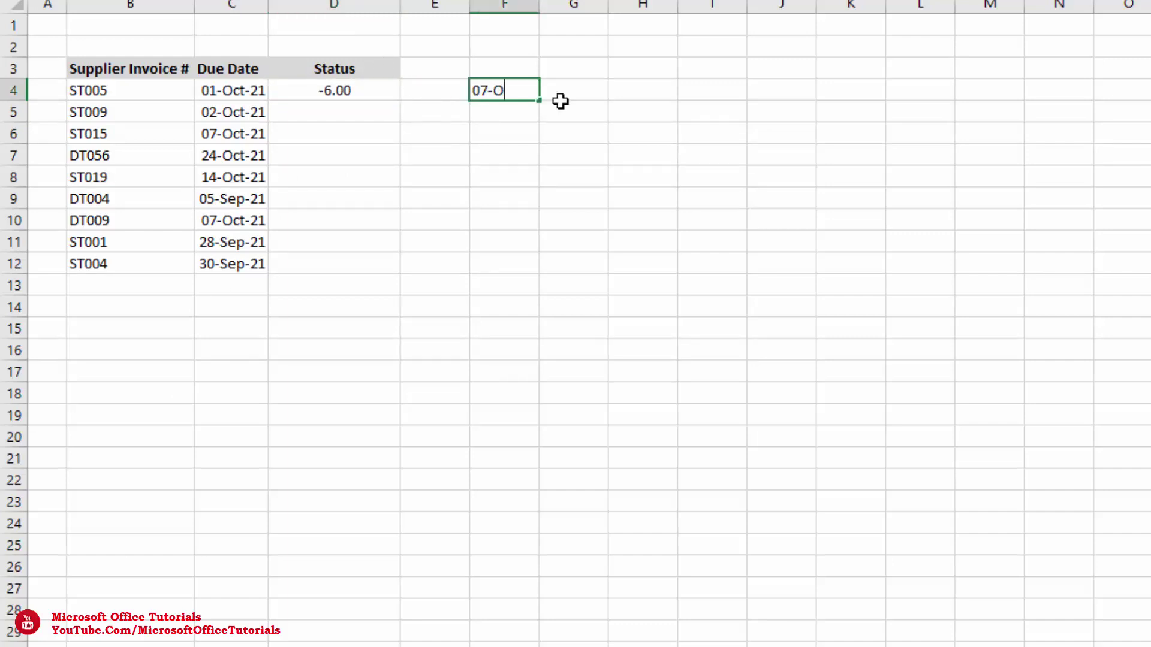
Enter 07-Oct-2021 as the reference date in F4
text(07-Oct-2021)
key(Return)
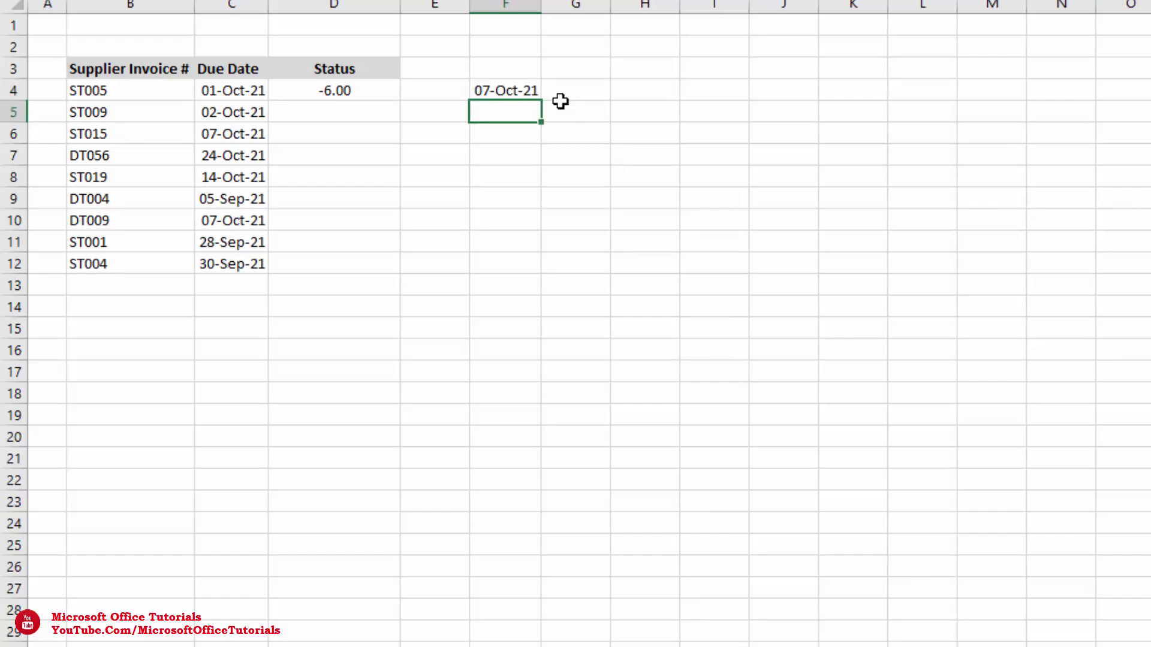
click(224, 95)
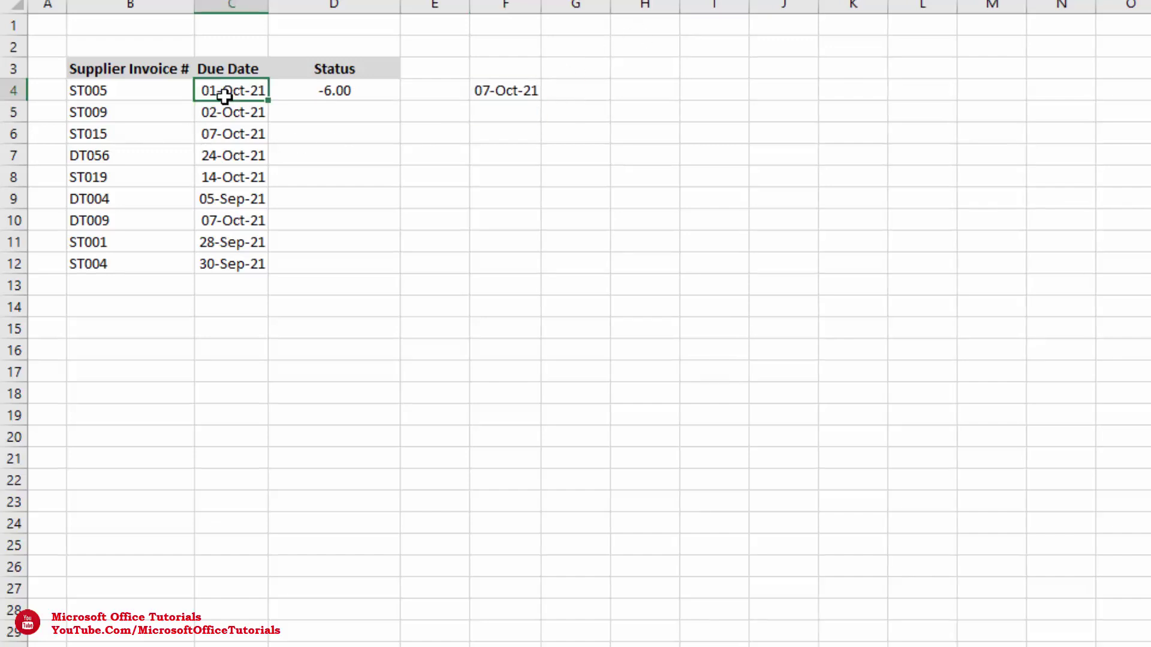
click(478, 89)
click(351, 92)
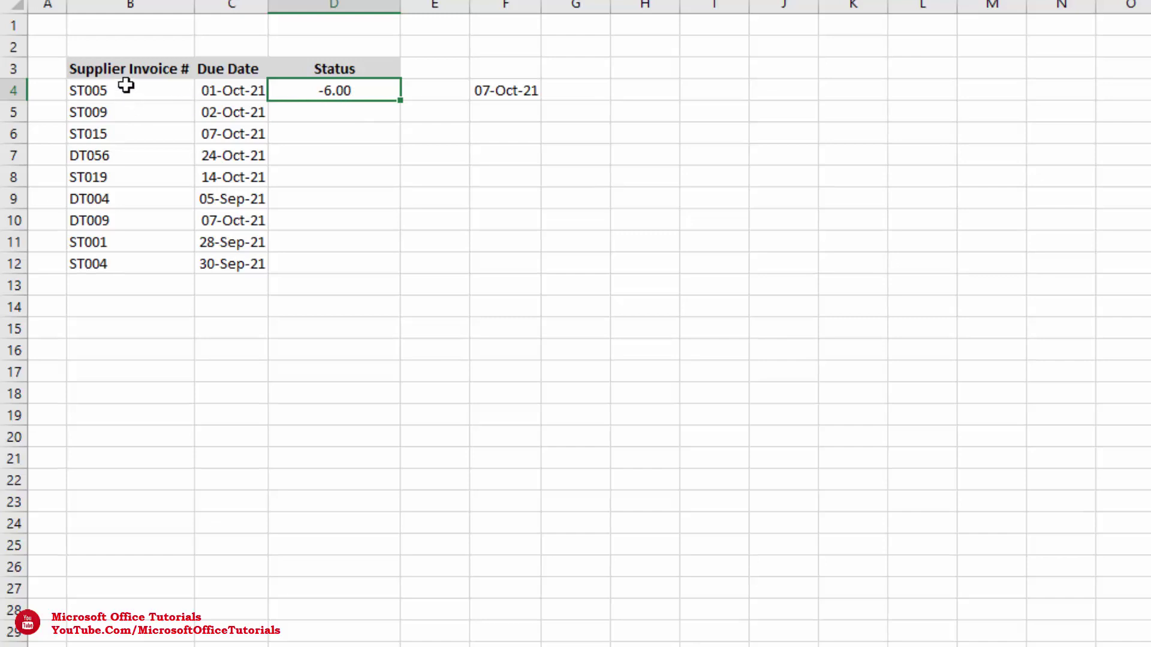
Copy the D4 days-remaining formula down the Status column to D12
drag(126, 86, 334, 93)
click(378, 126)
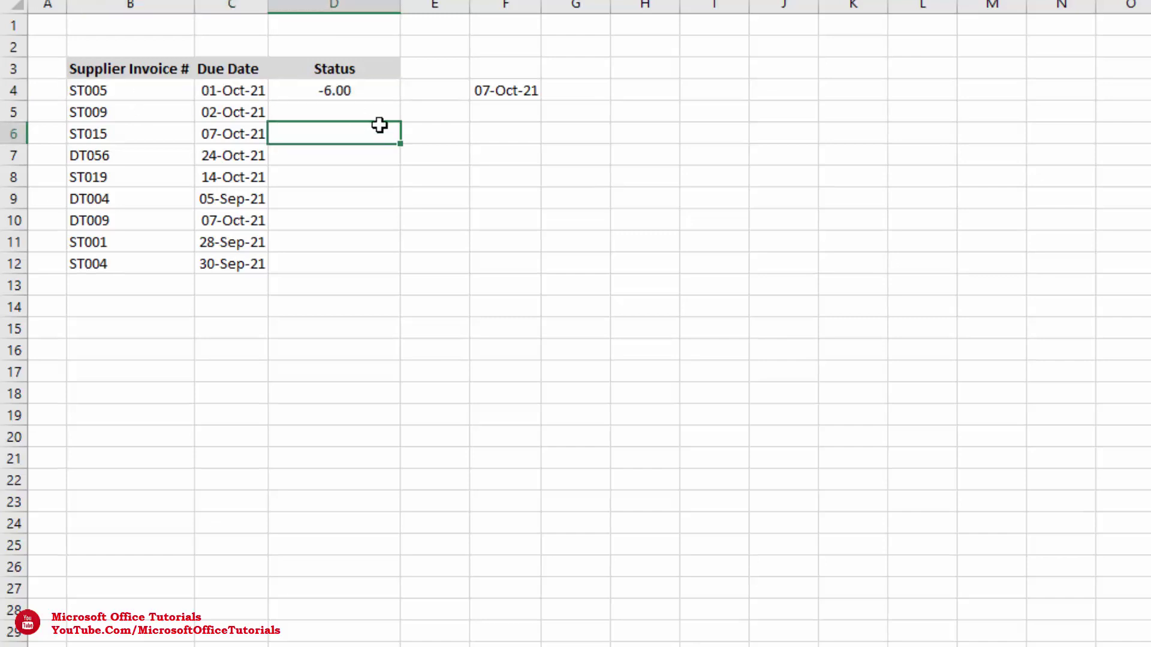
click(380, 89)
drag(400, 133, 403, 282)
click(487, 95)
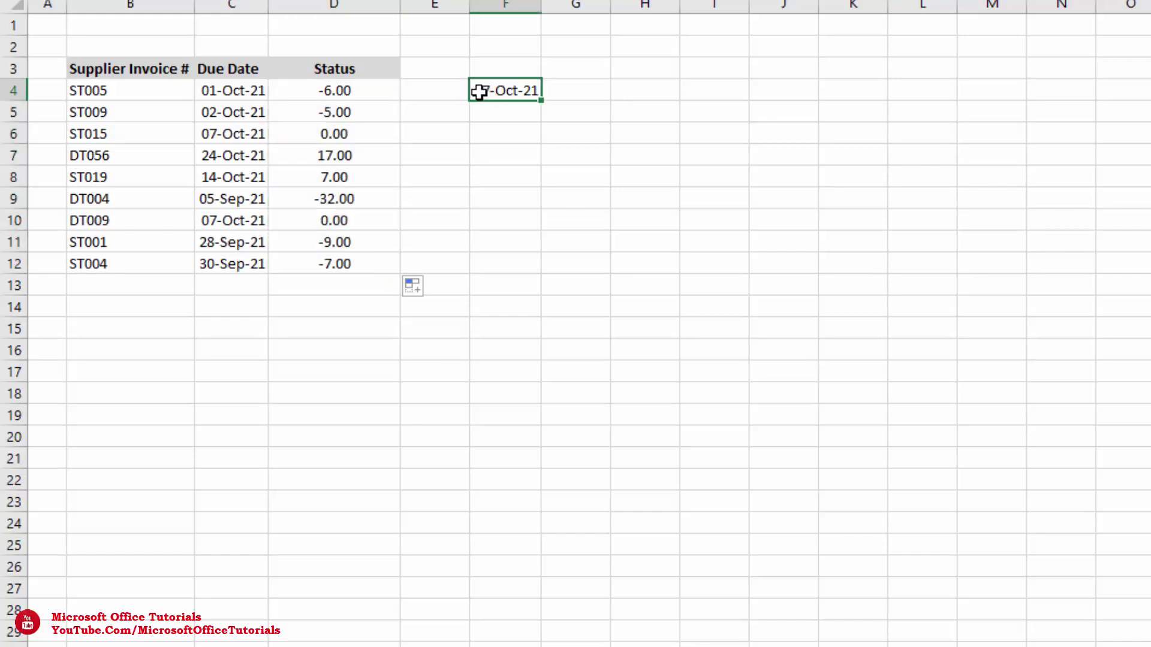
Review the Status results, such as 17.00 for DT056, and select D4:D12
drag(312, 136, 352, 133)
click(124, 139)
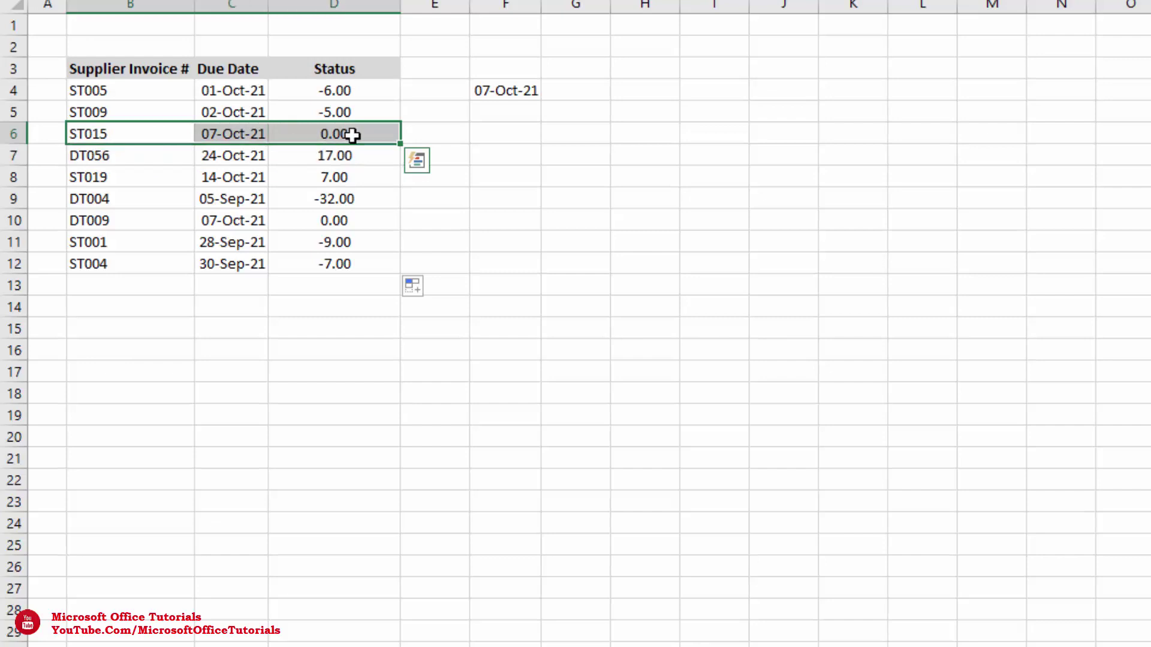
click(382, 157)
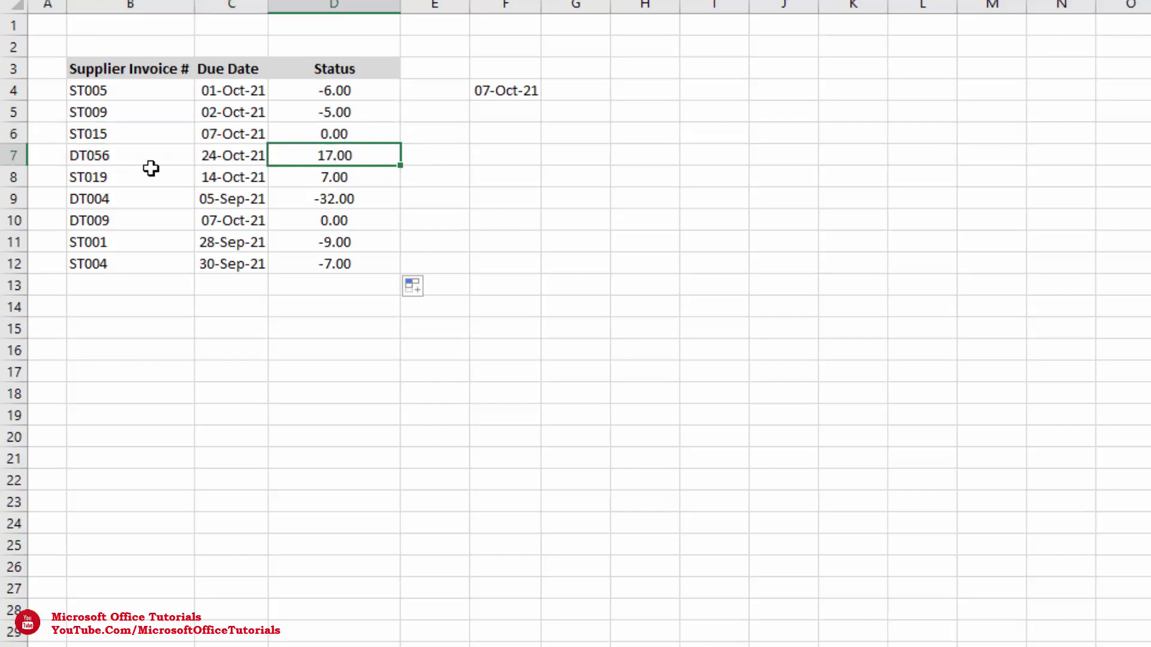
click(109, 158)
drag(164, 158, 368, 144)
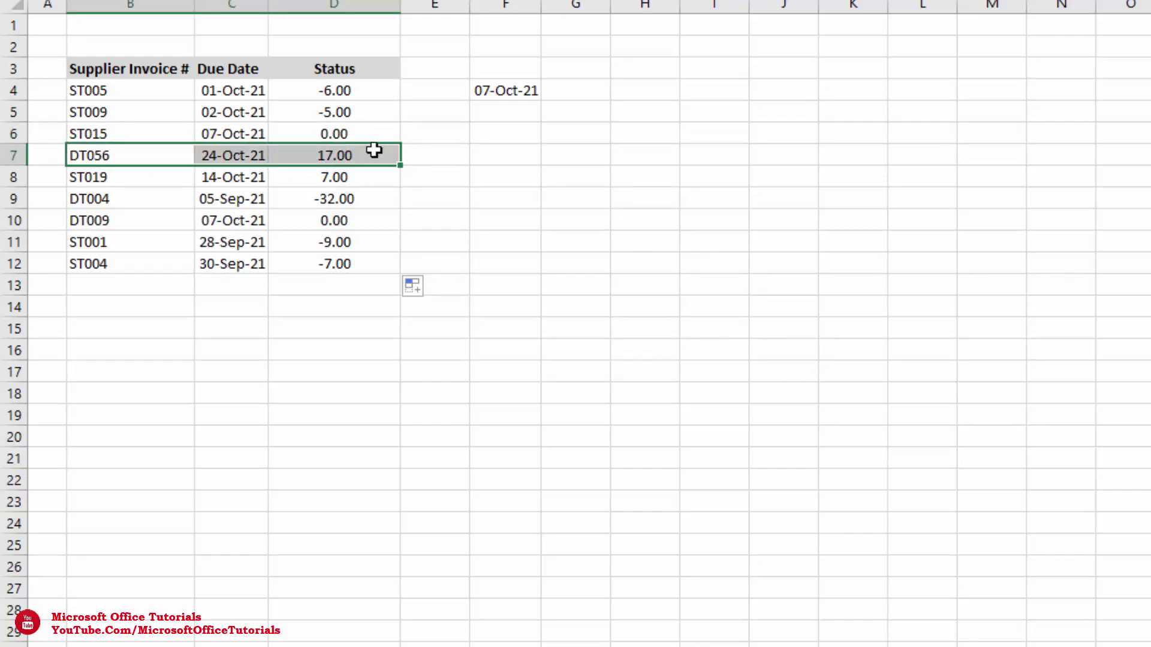
drag(376, 183, 367, 264)
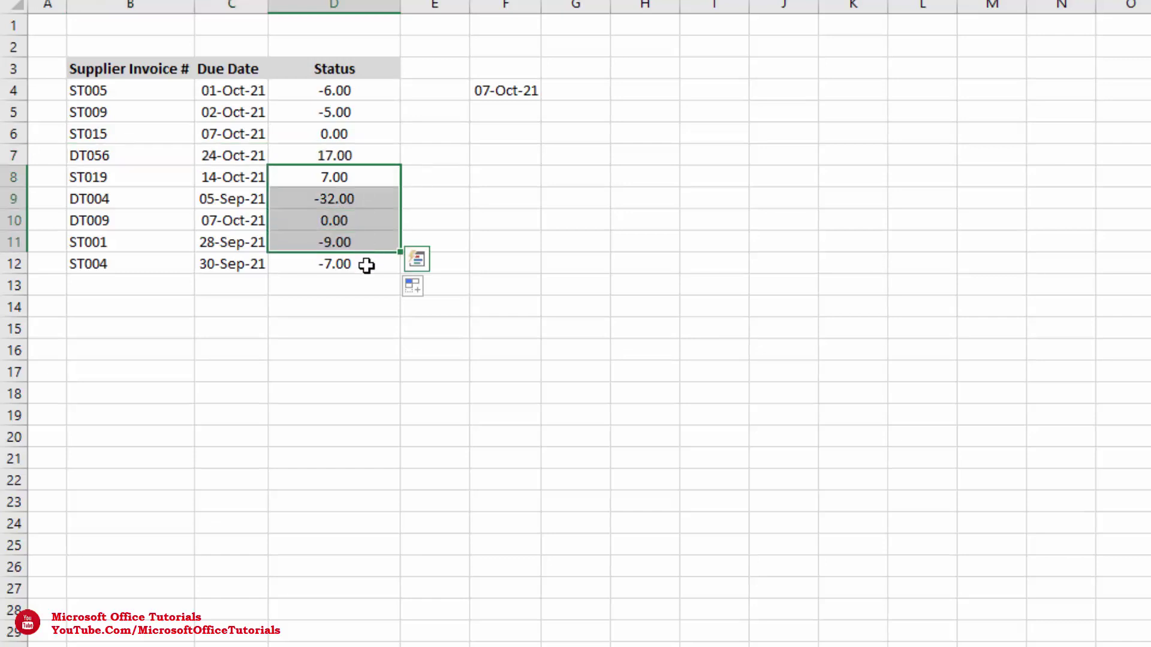
click(367, 270)
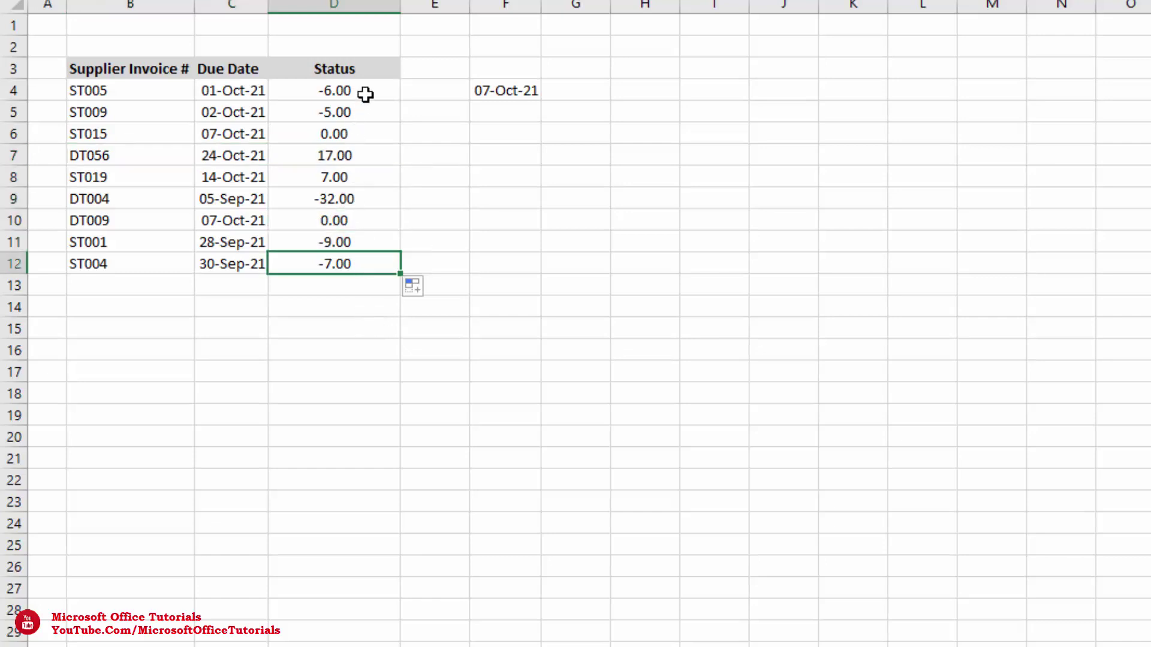
drag(366, 91, 335, 264)
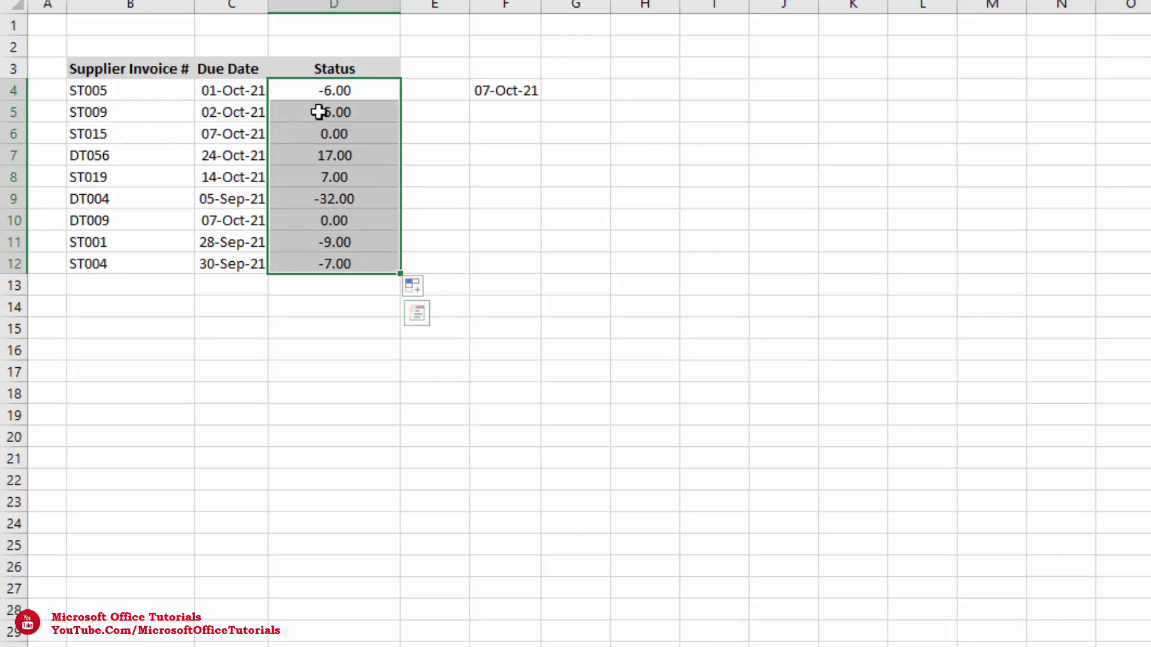
Open Format Cells for the Status results D4:D12 and choose the Custom category
drag(351, 84, 327, 258)
key(ctrl+1)
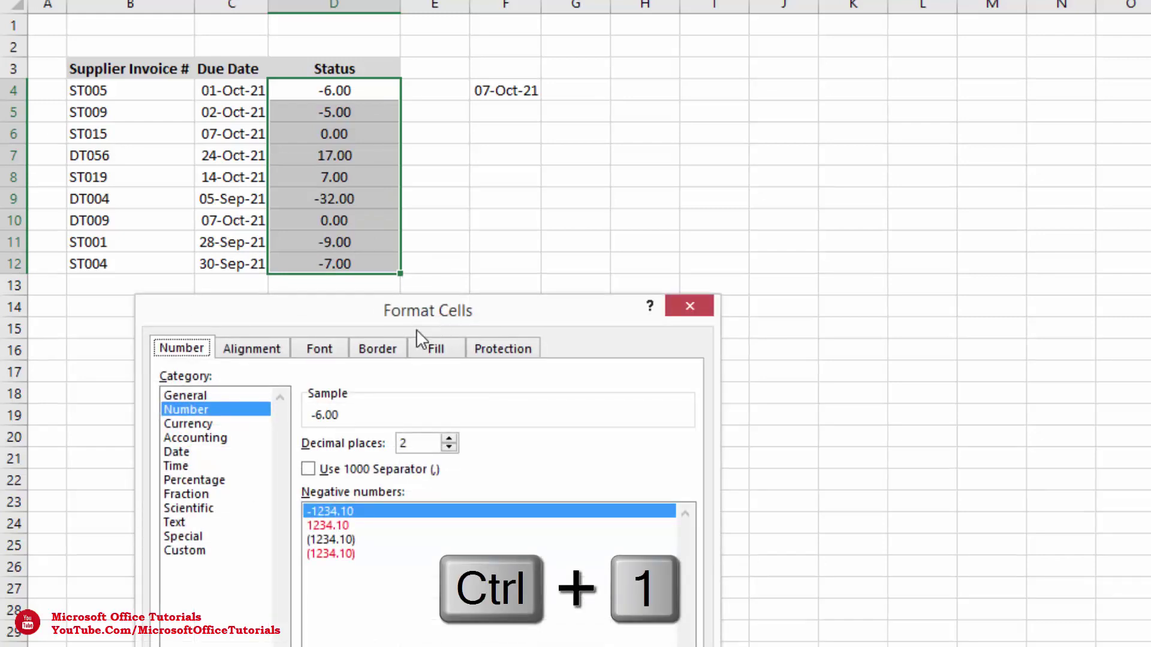
click(198, 550)
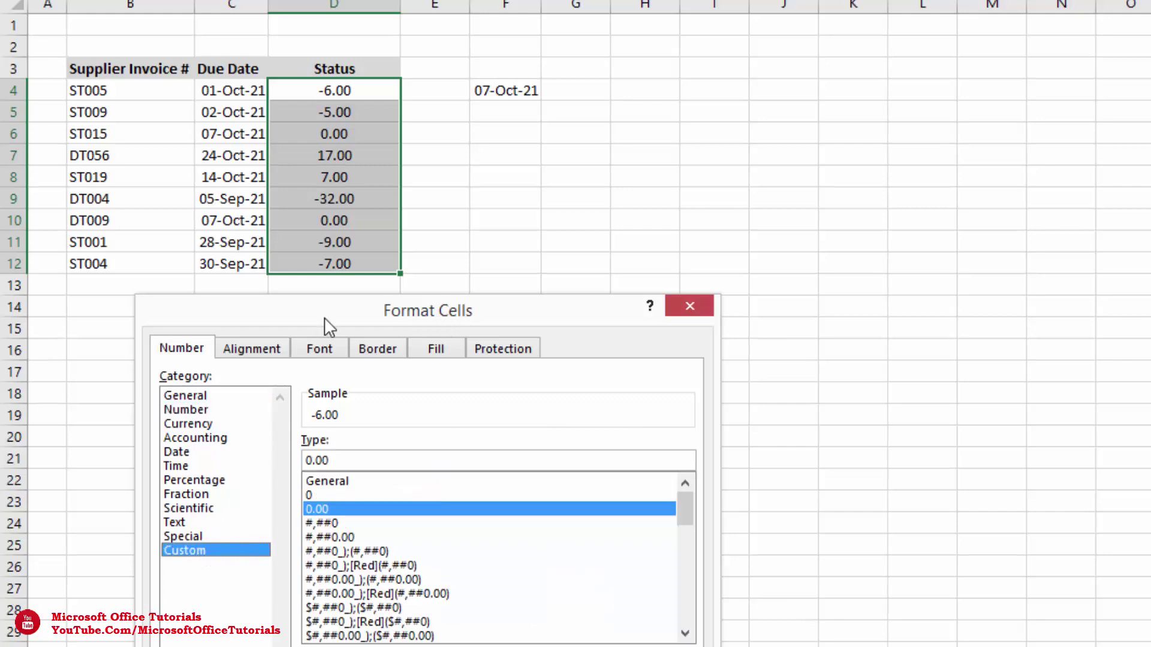
drag(328, 327, 267, 198)
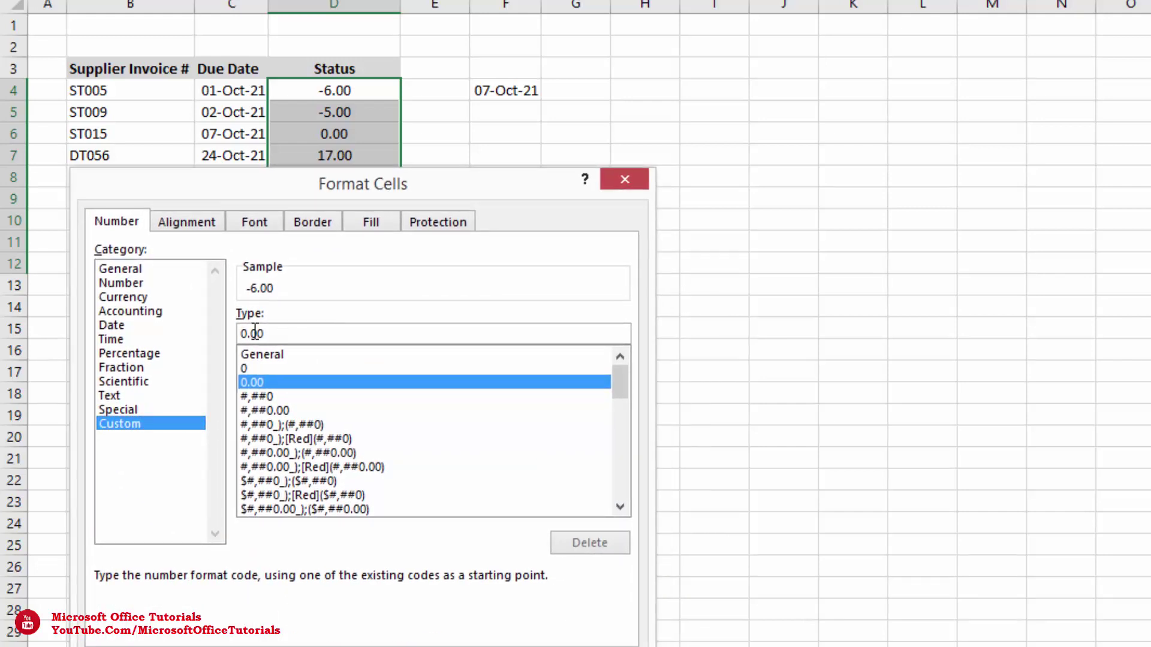
Replace 0.00 in the Type box with [Blue]0;[Red]0;[Black]
drag(264, 334, 239, 334)
key(BackSpace)
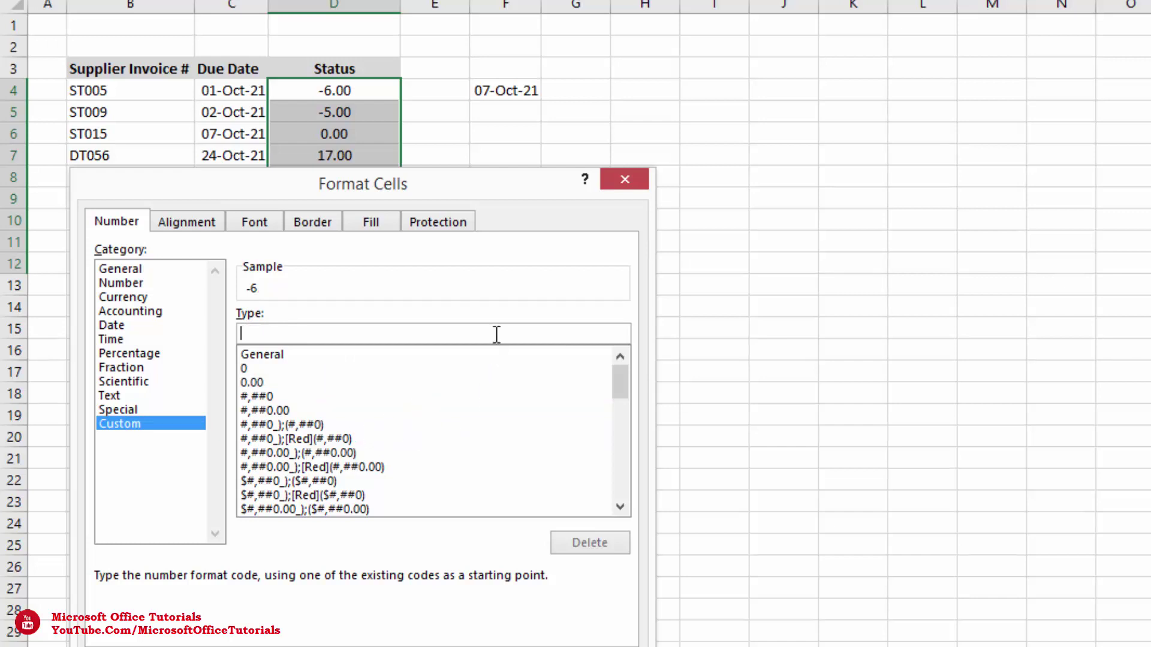
text([Blue)
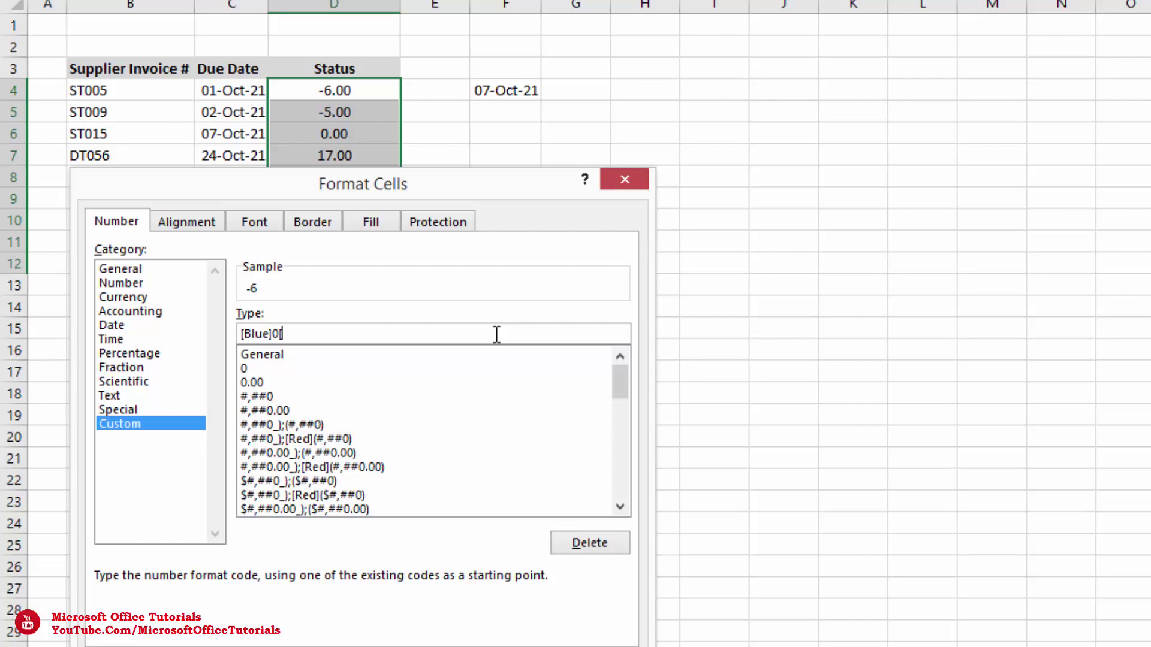
text(]0[ed)
key(BackSpace)
key(BackSpace)
text(Red]0;[Black])
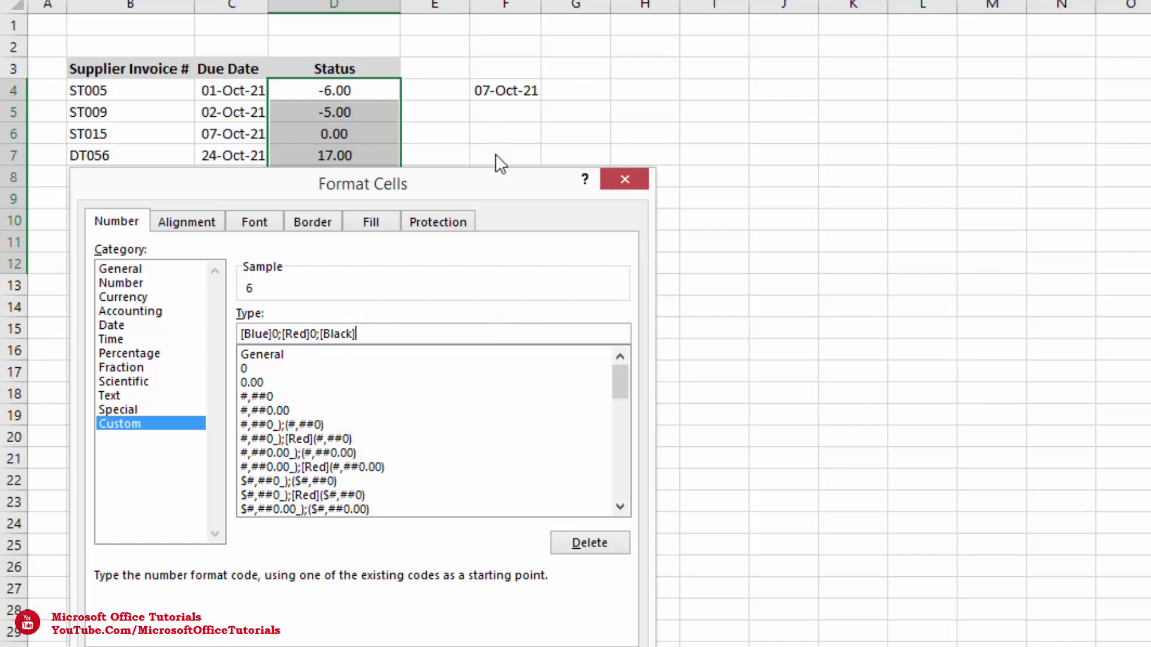
drag(496, 180, 516, 404)
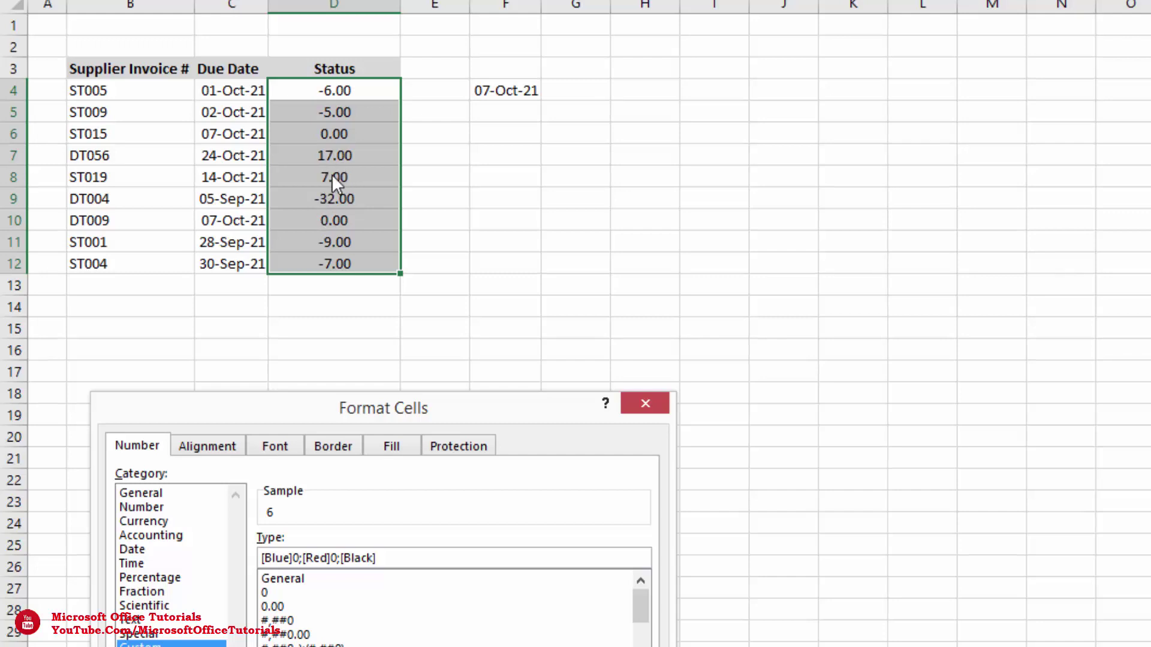
Change the format code to [Blue]0"Days Left";[Red]0"Days Overdue";[Black]"Due Today" and apply it
drag(271, 558, 292, 555)
click(292, 555)
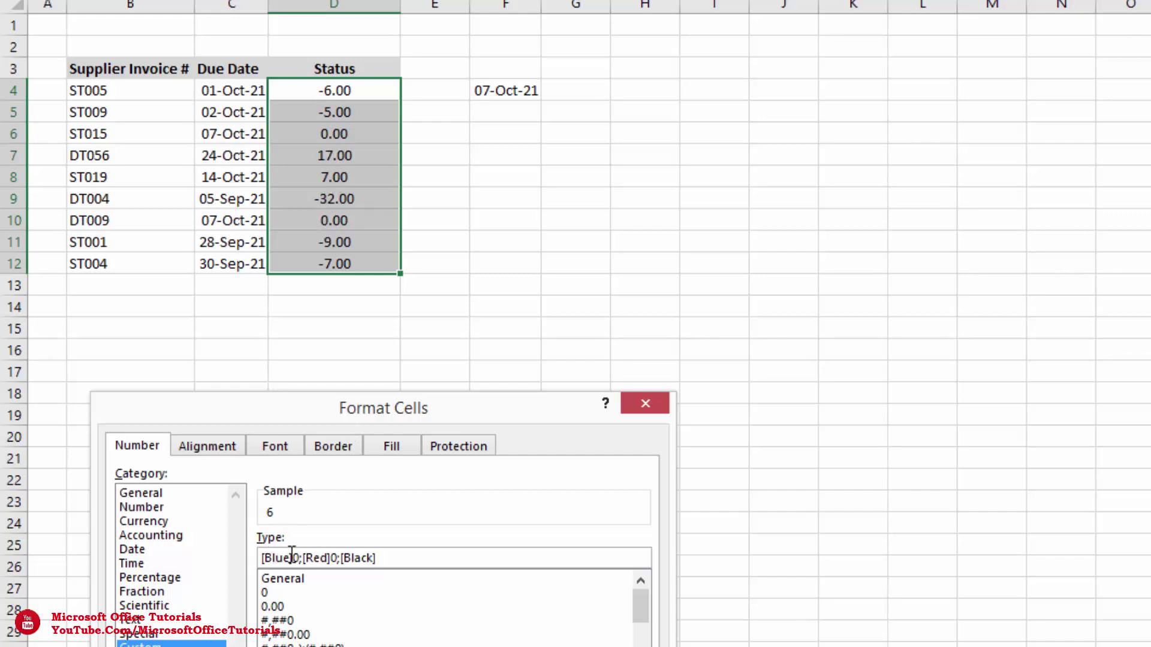
click(320, 558)
click(299, 558)
text(")
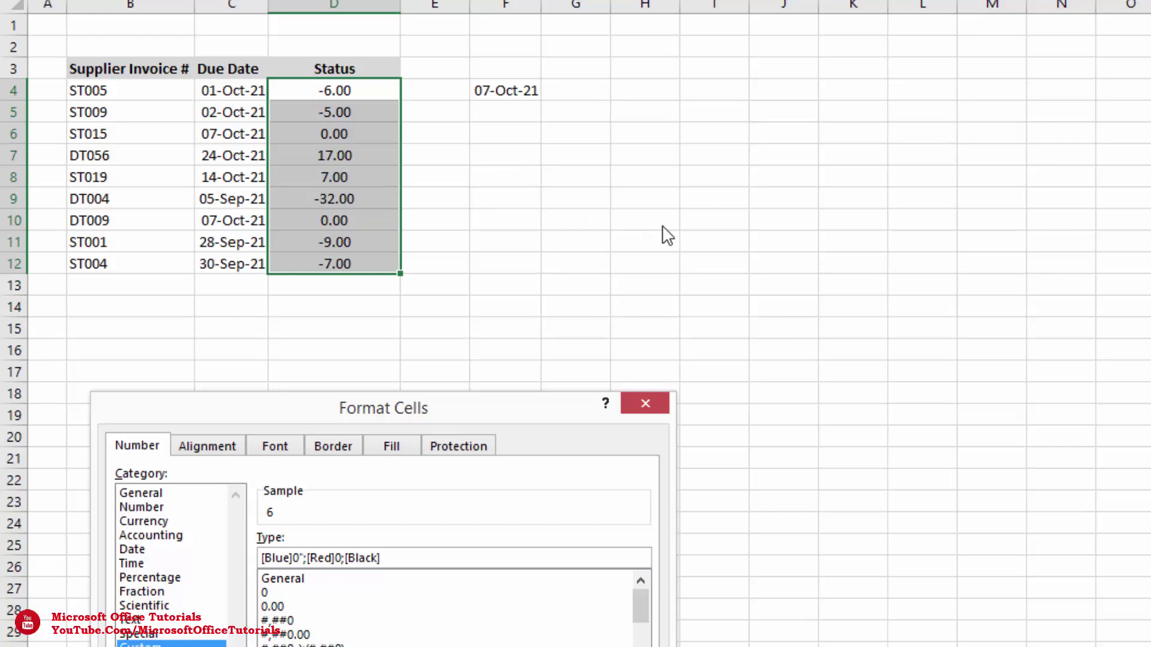
text(Days Le)
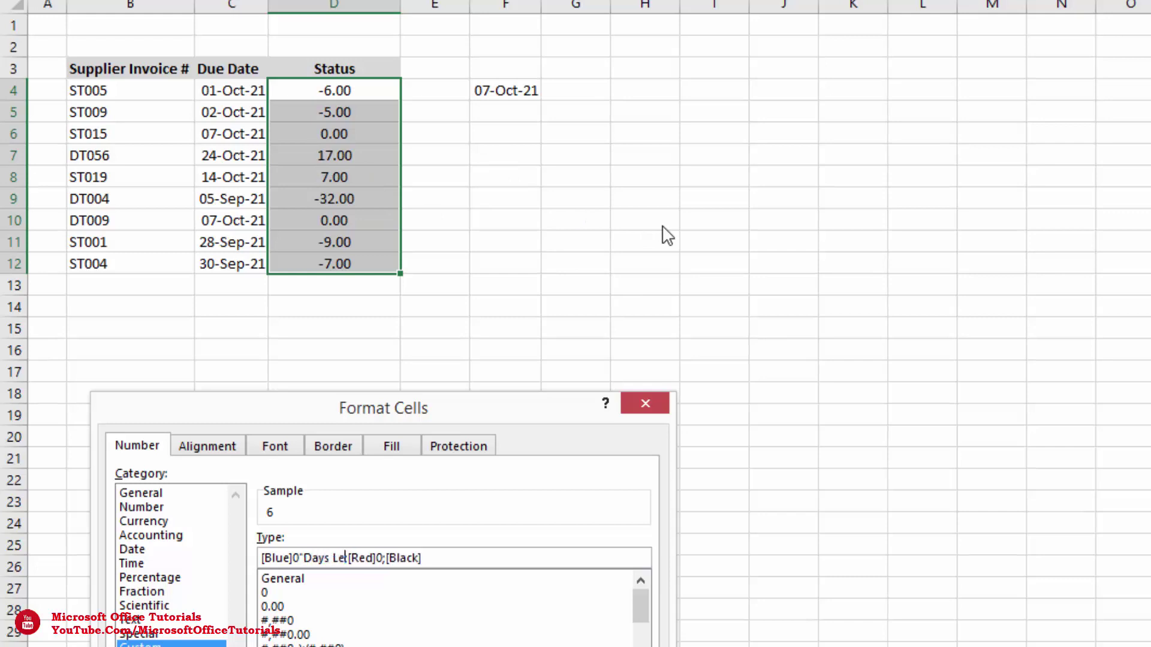
text(ft")
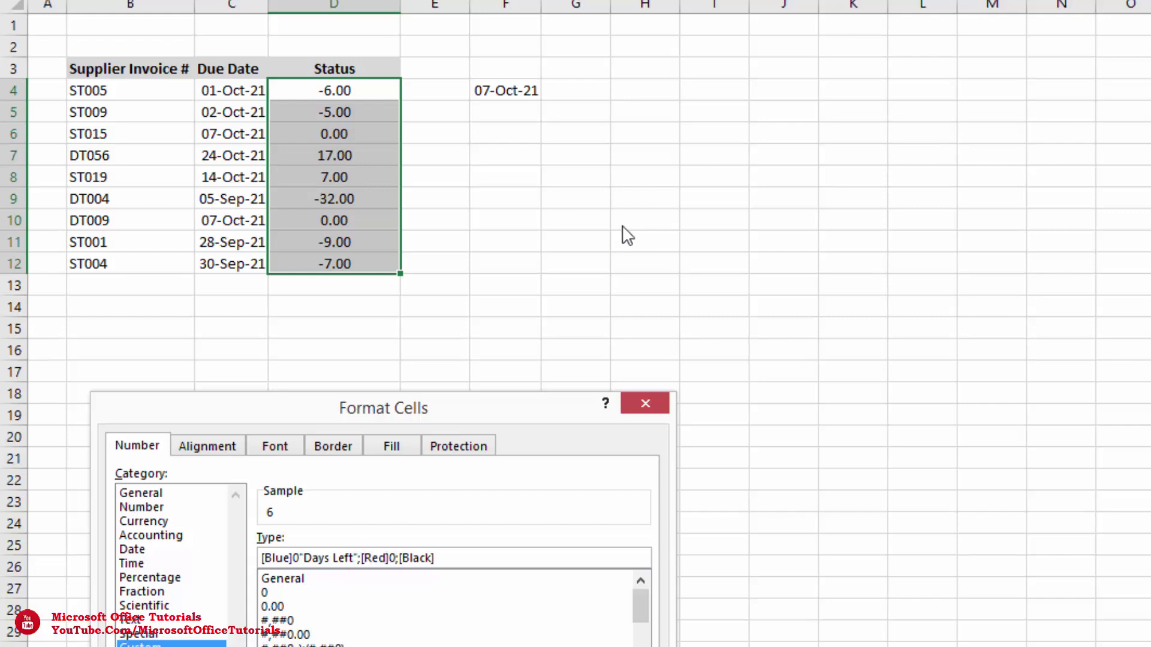
text("Days Overdue)
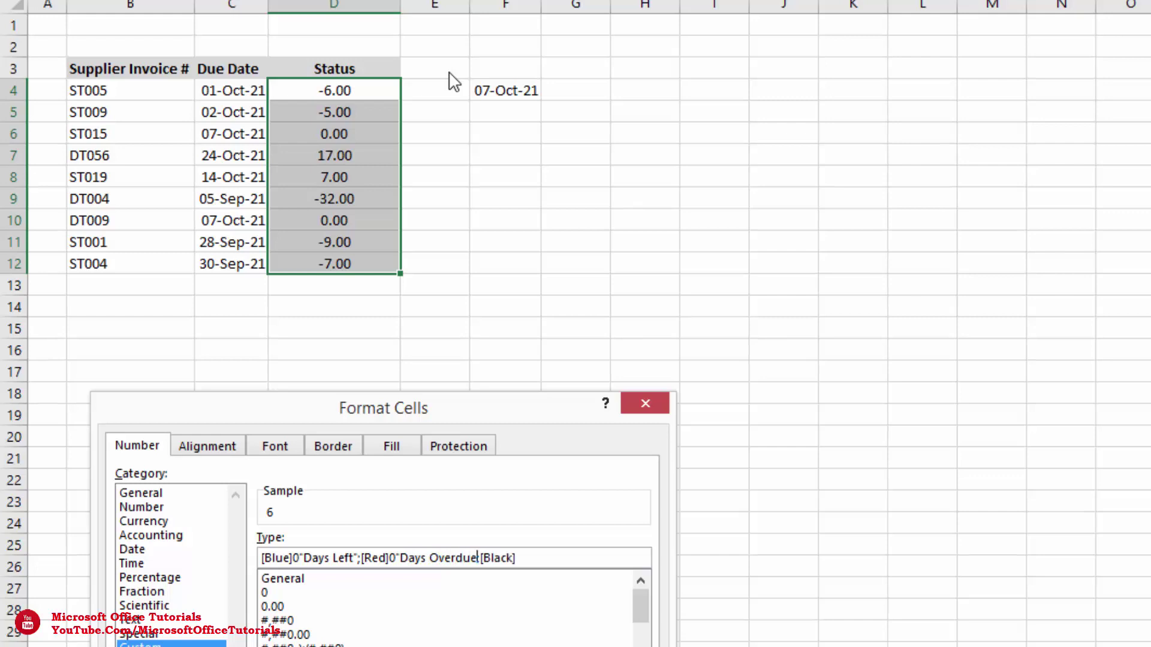
text(")
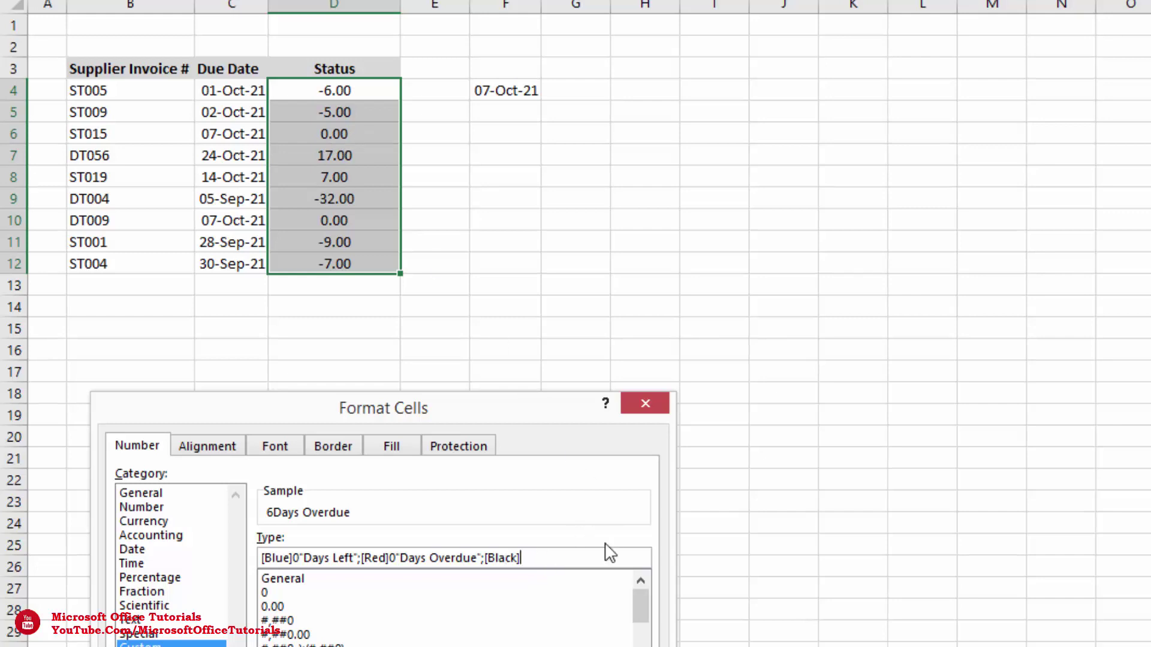
text(ue Today")
key(Return)
Add a space before Days Left and Days Overdue in the D4:D12 custom format
click(313, 239)
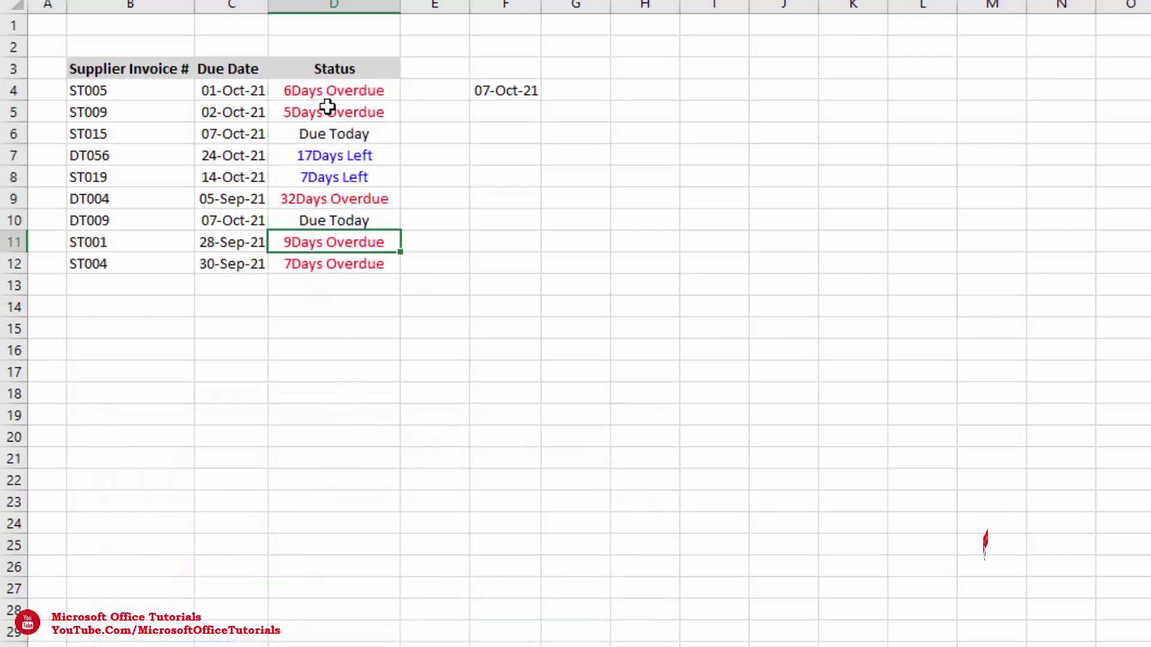
click(302, 96)
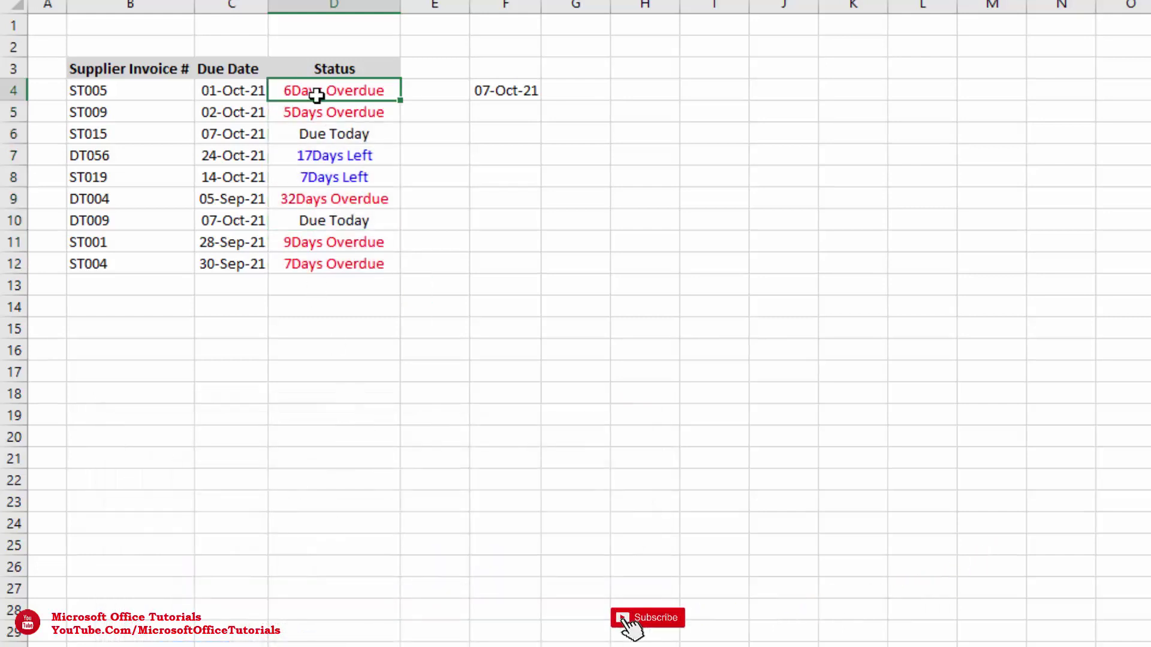
drag(318, 89, 318, 260)
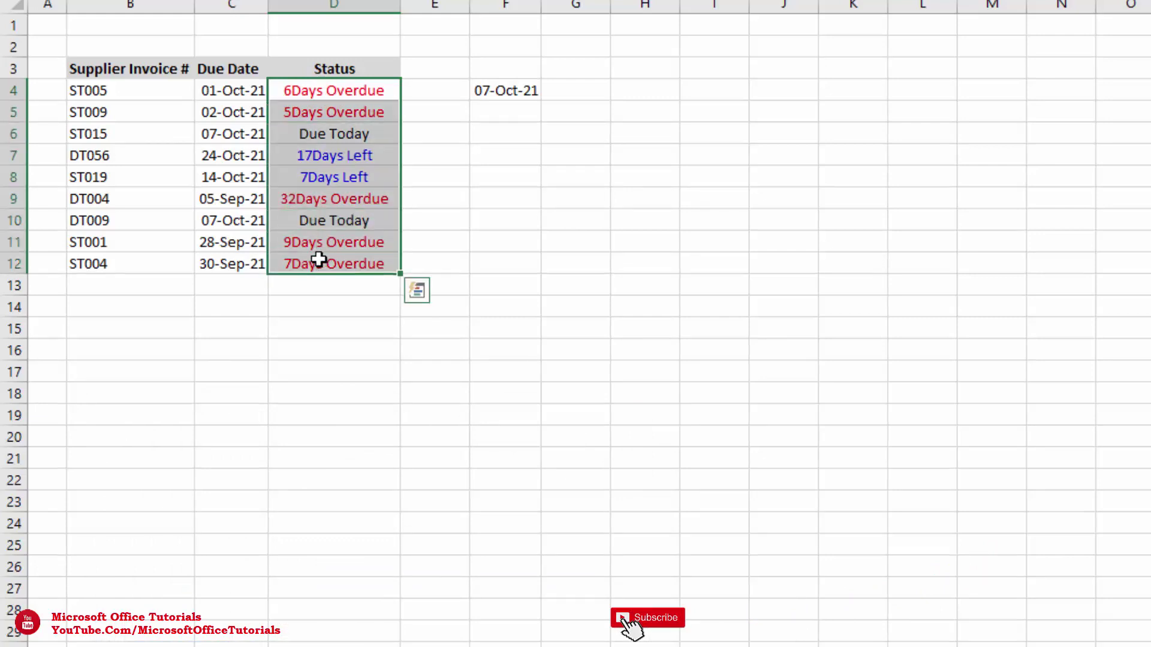
key(ctrl+1)
drag(501, 411, 466, 281)
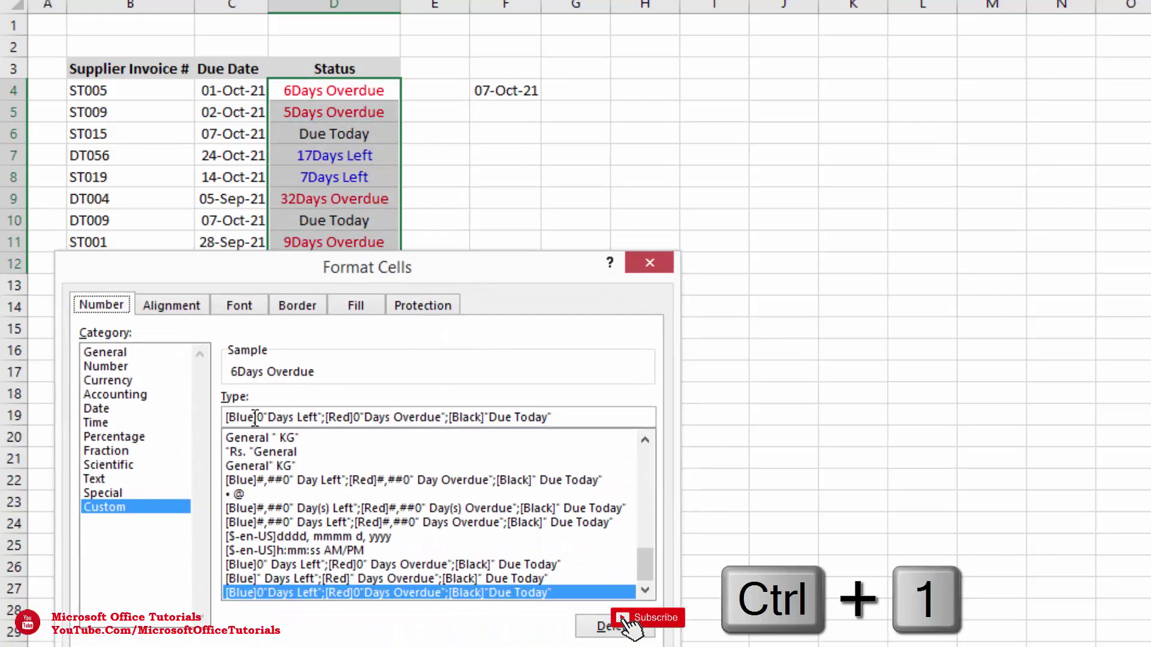
click(269, 418)
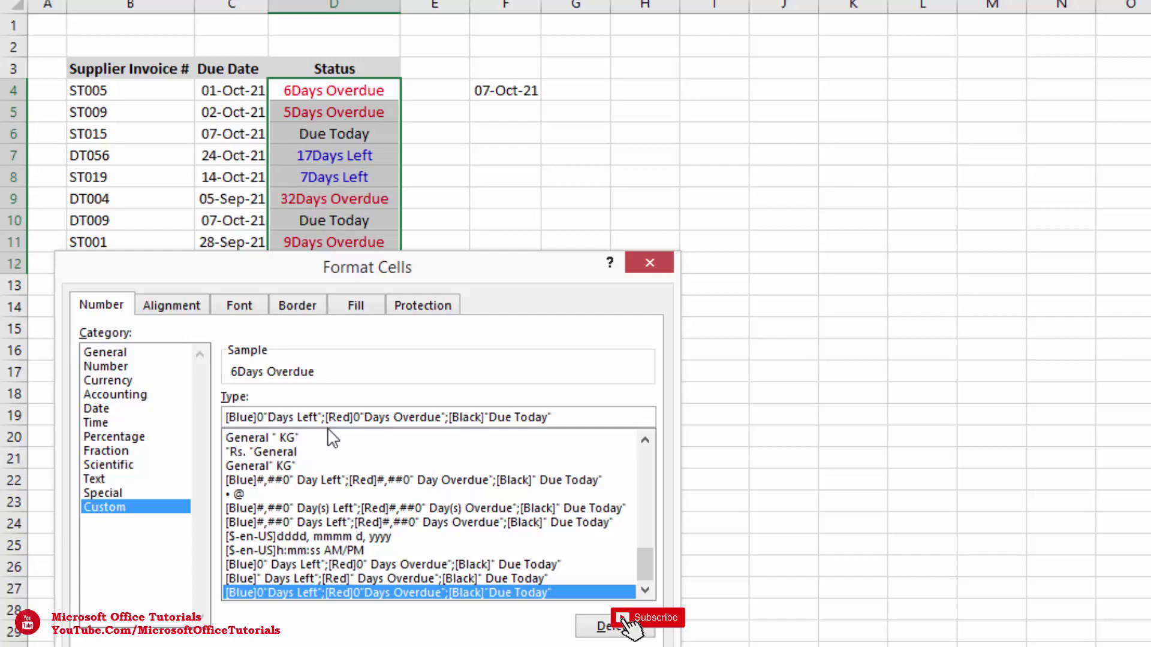
click(368, 417)
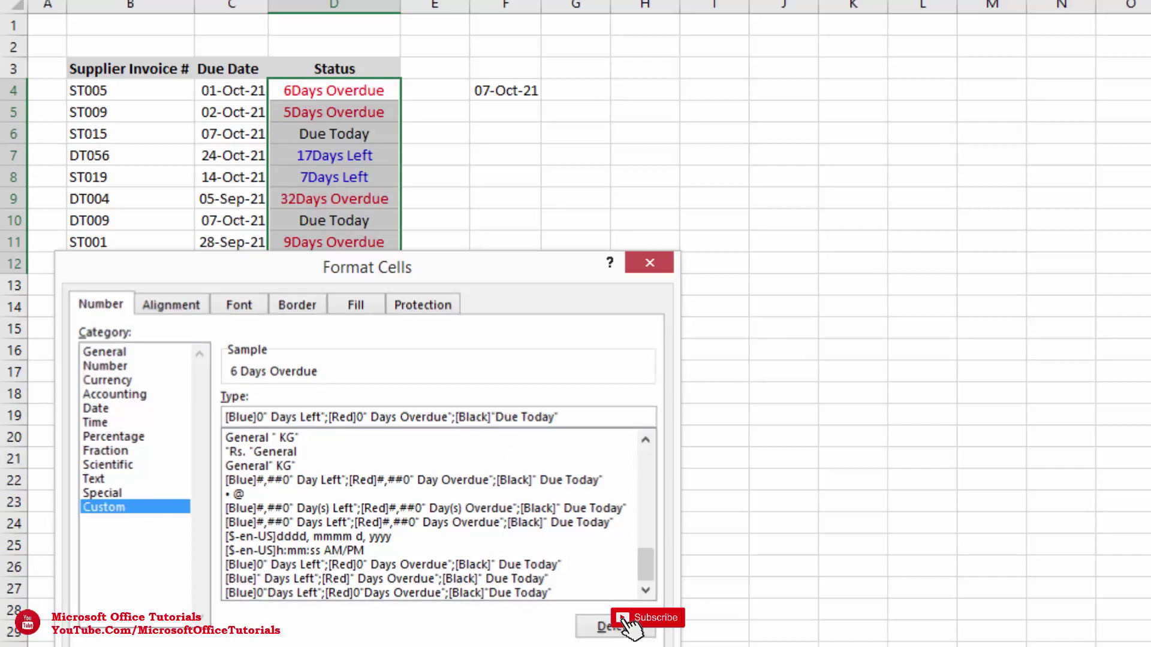
key(Return)
Check the spaced Status labels row by row, such as 6 Days Overdue
click(360, 221)
drag(339, 93, 180, 95)
drag(335, 113, 123, 111)
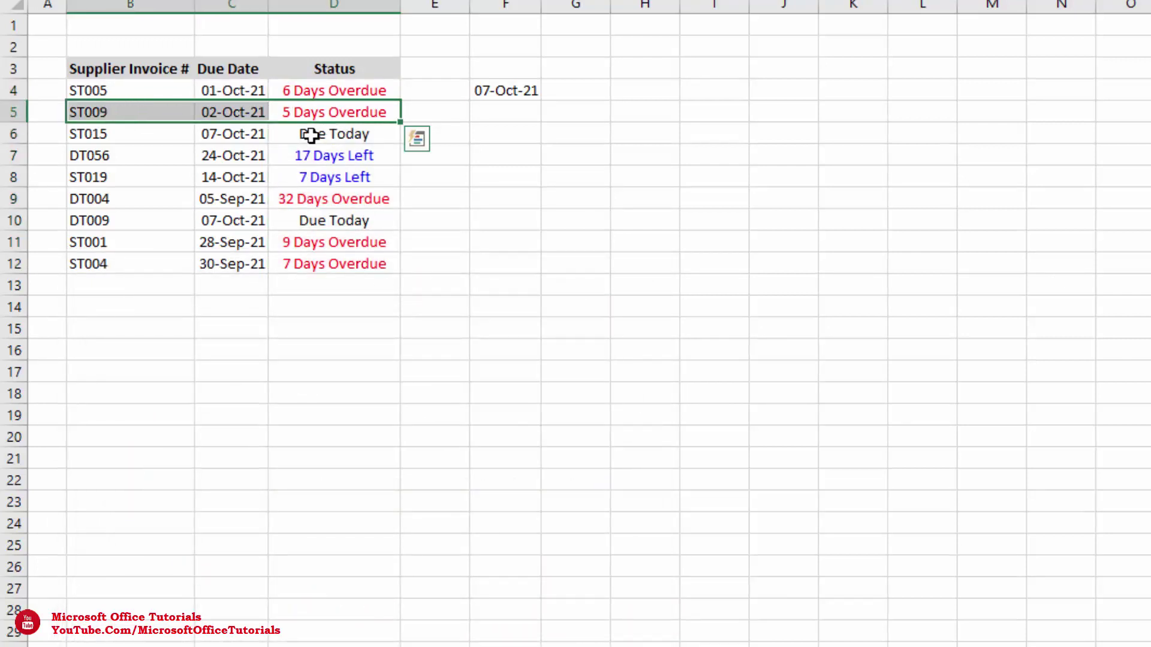
drag(318, 133, 86, 135)
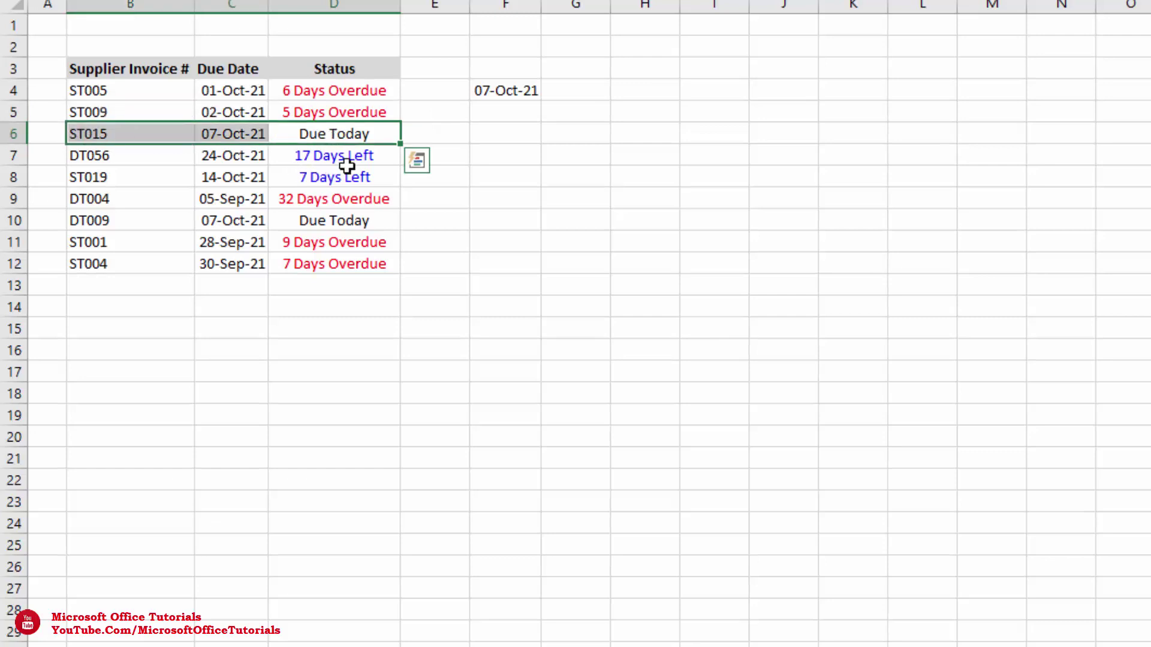
drag(347, 169, 167, 156)
drag(342, 203, 357, 260)
click(357, 264)
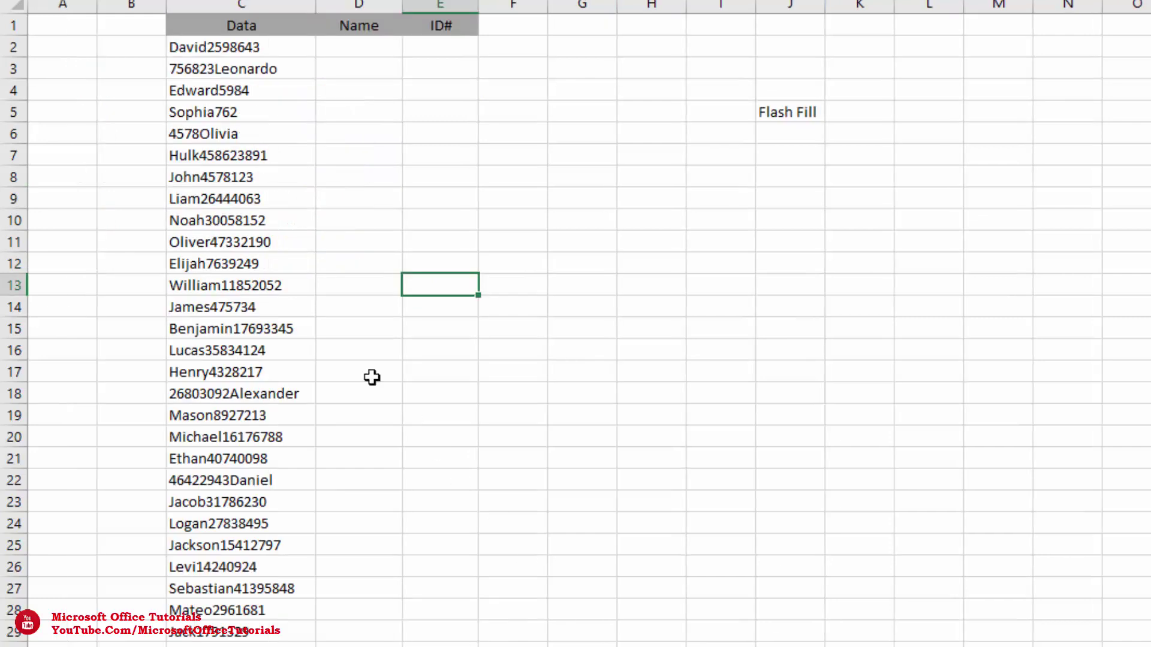
Inspect the column C Data entries, which mix names and ID numbers in either order
drag(282, 44, 257, 596)
click(290, 351)
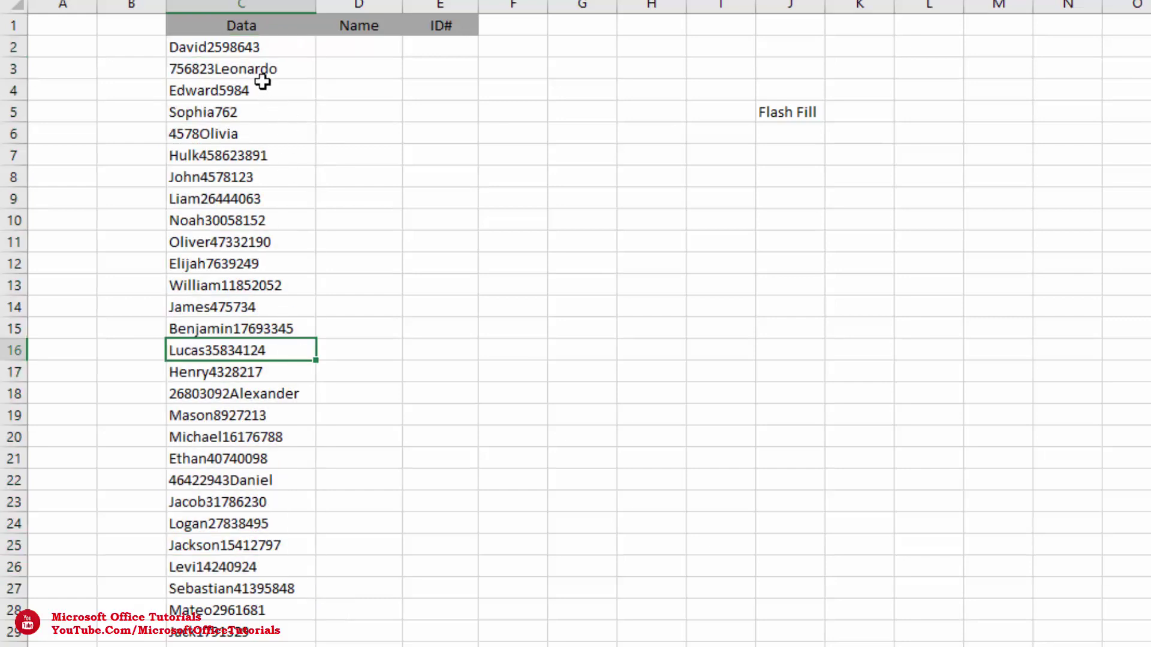
click(247, 47)
click(257, 83)
click(246, 47)
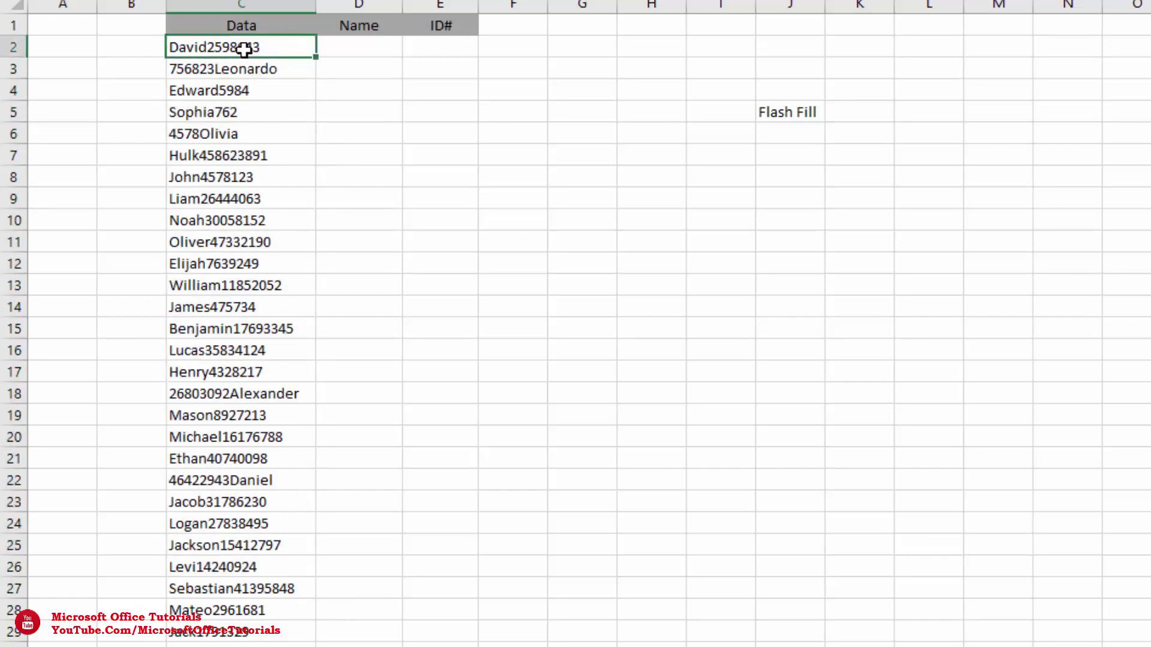
click(266, 70)
click(286, 151)
click(268, 61)
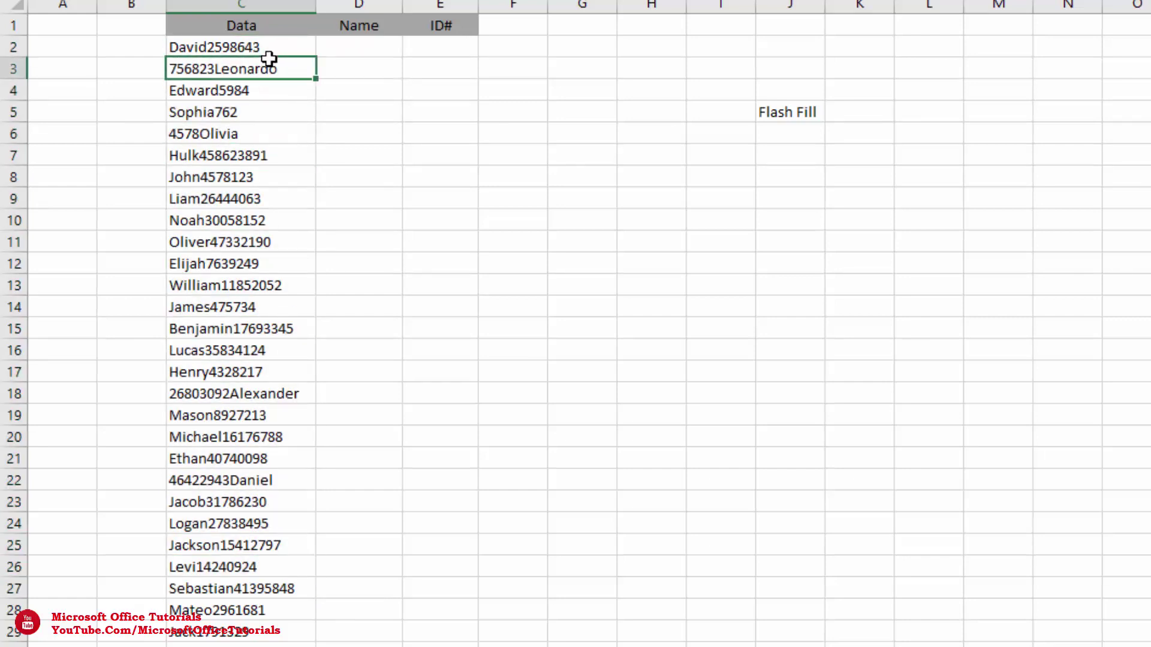
click(224, 43)
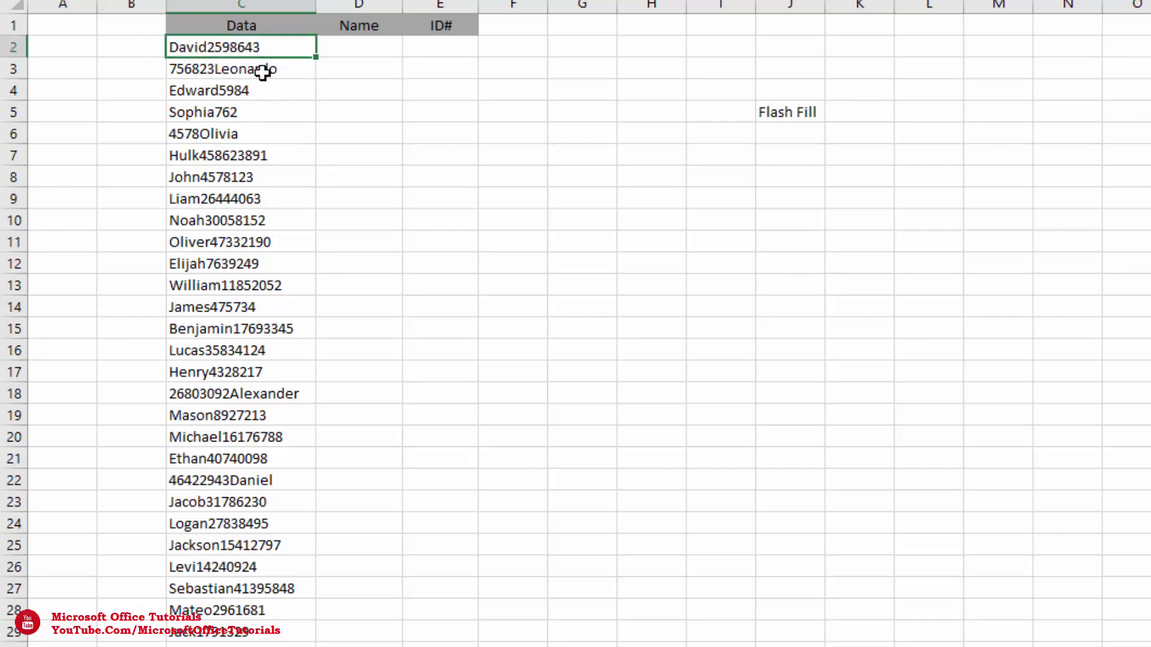
click(265, 70)
click(267, 46)
click(290, 71)
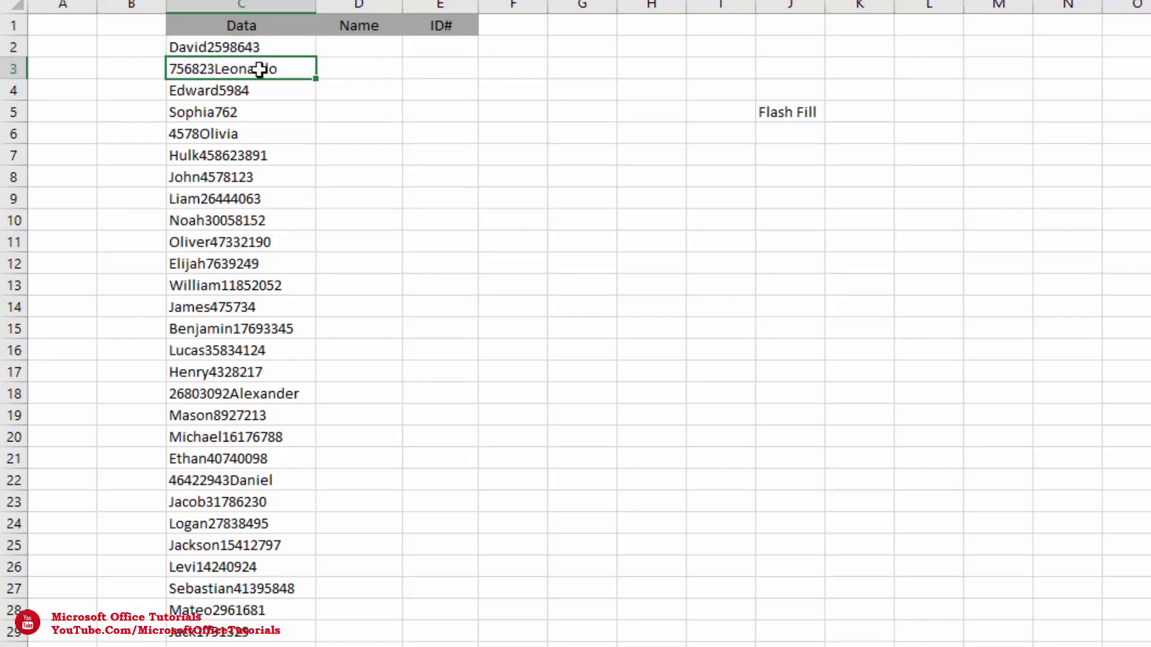
Review the column C Data entries and the empty Name and ID# columns, ending at D2
click(274, 92)
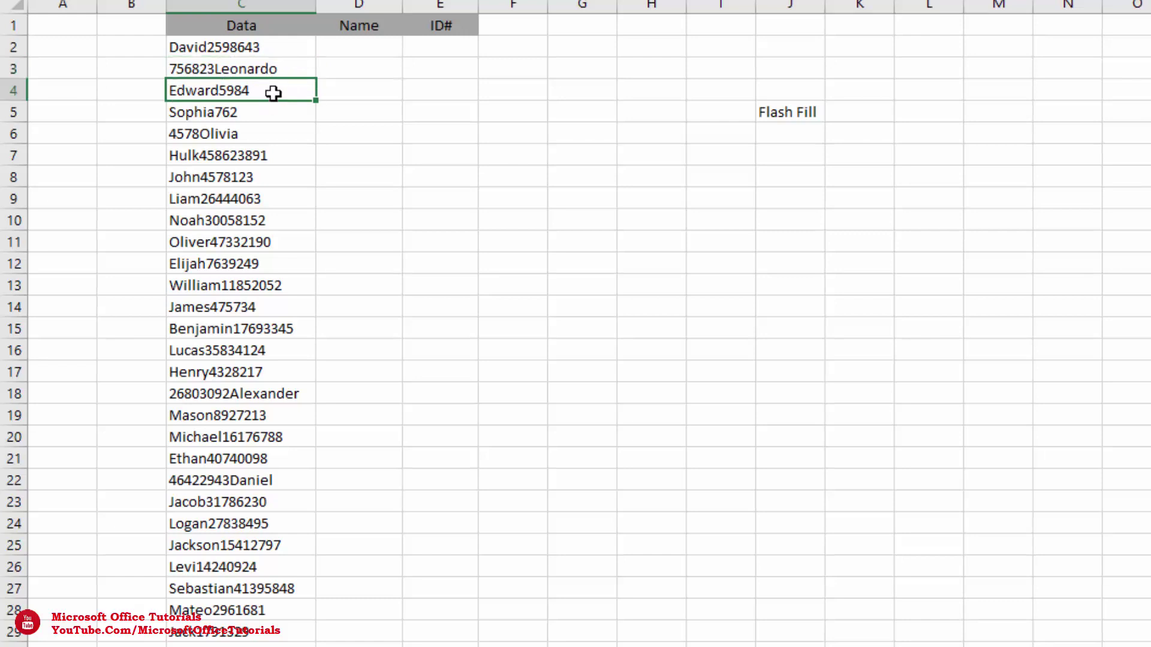
drag(365, 44, 349, 420)
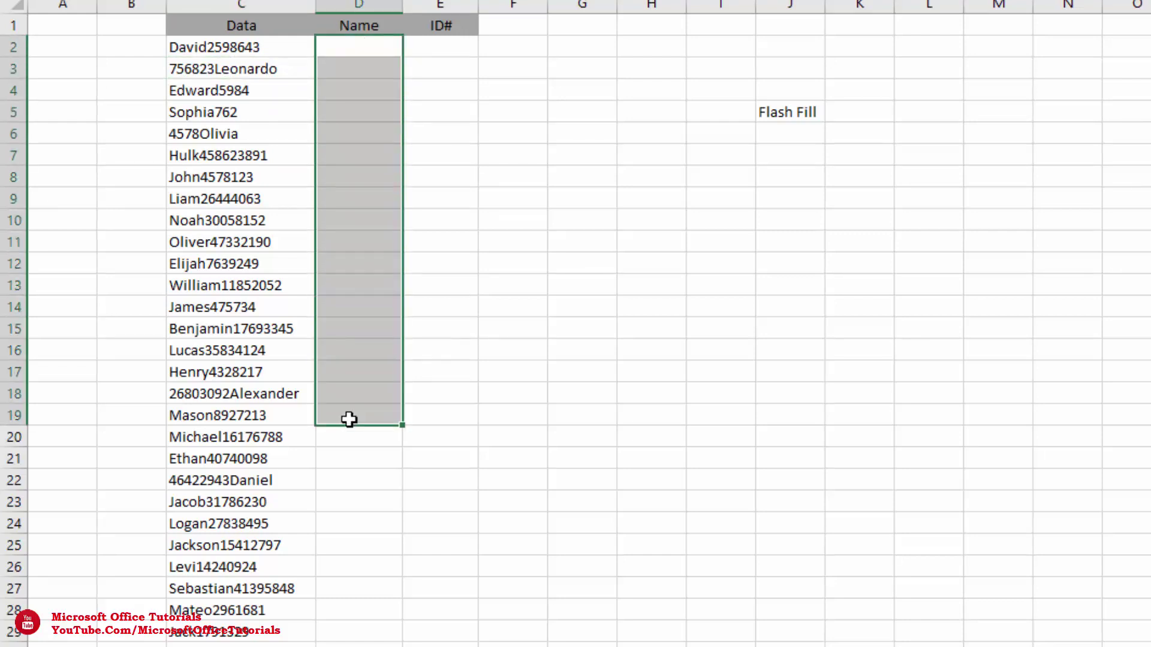
drag(461, 49, 434, 391)
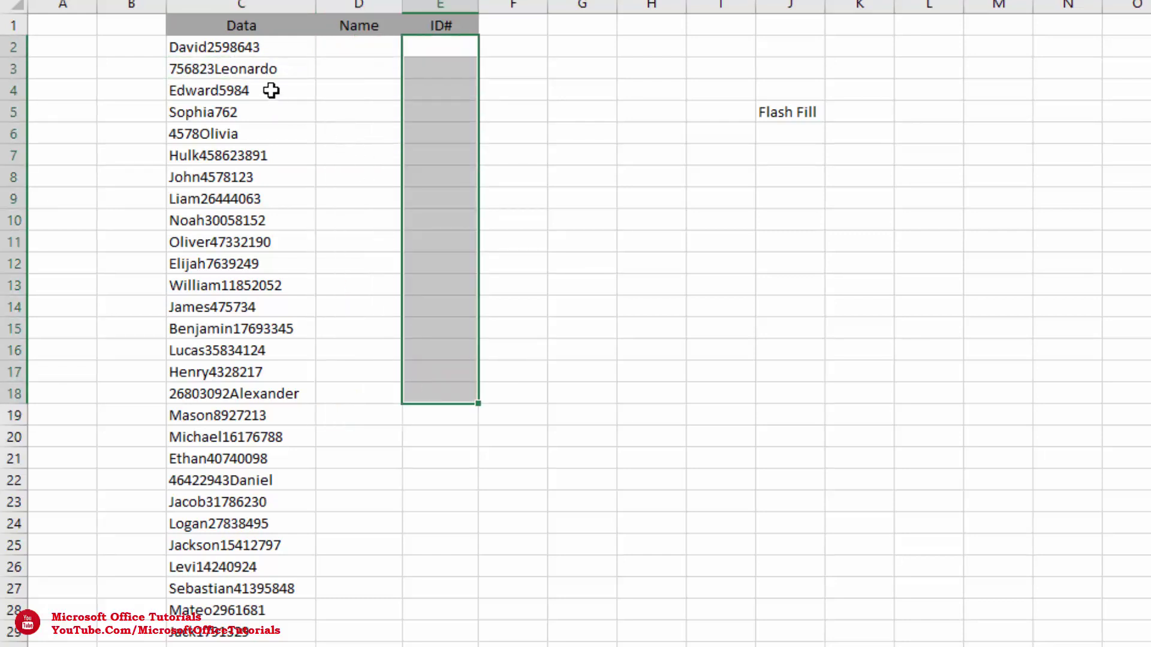
drag(246, 67, 292, 271)
click(327, 121)
click(329, 51)
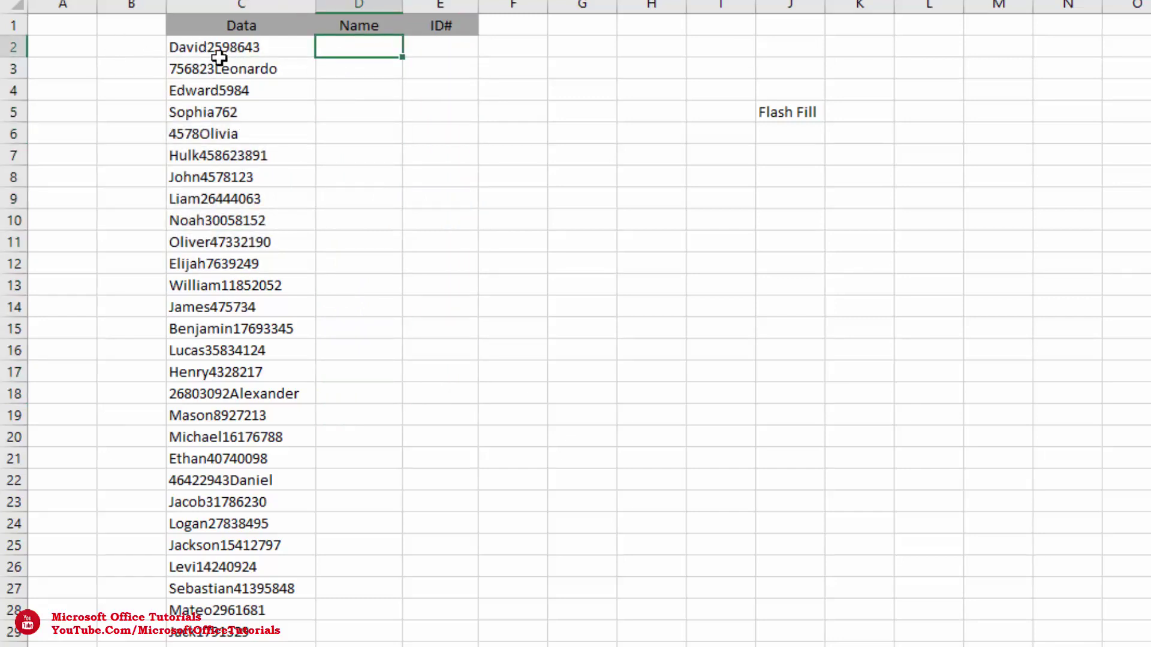
Enter example names David and Leonardo in D2:D3, then Flash Fill the rest of the Name column
text(David)
key(Return)
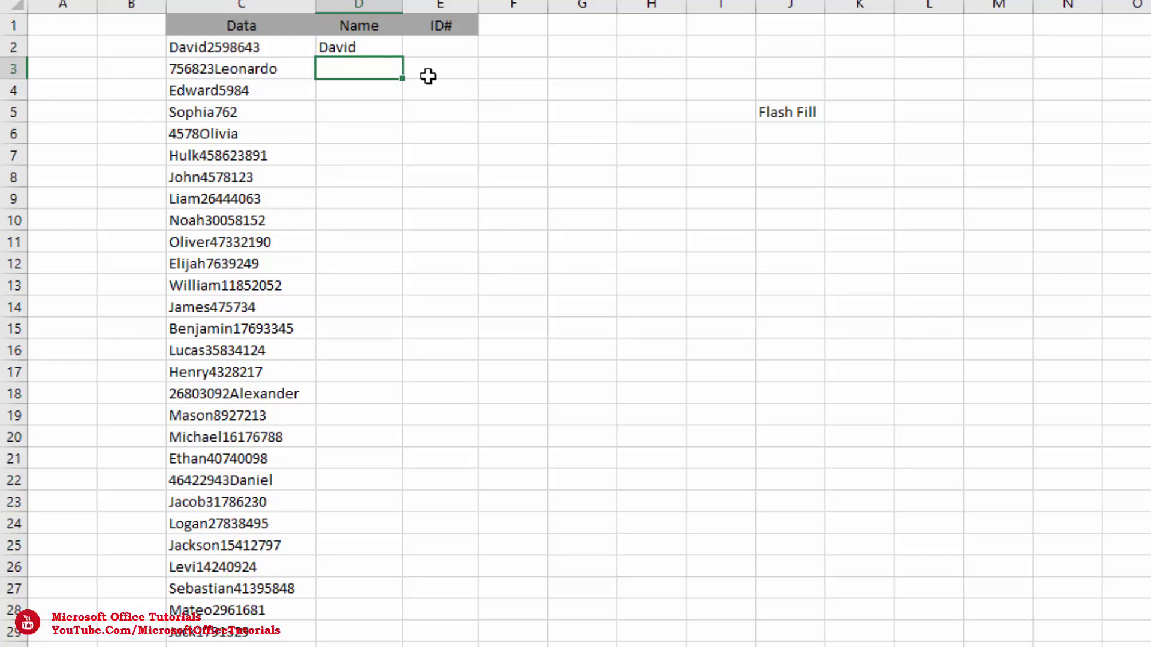
text(Leonardo)
key(Return)
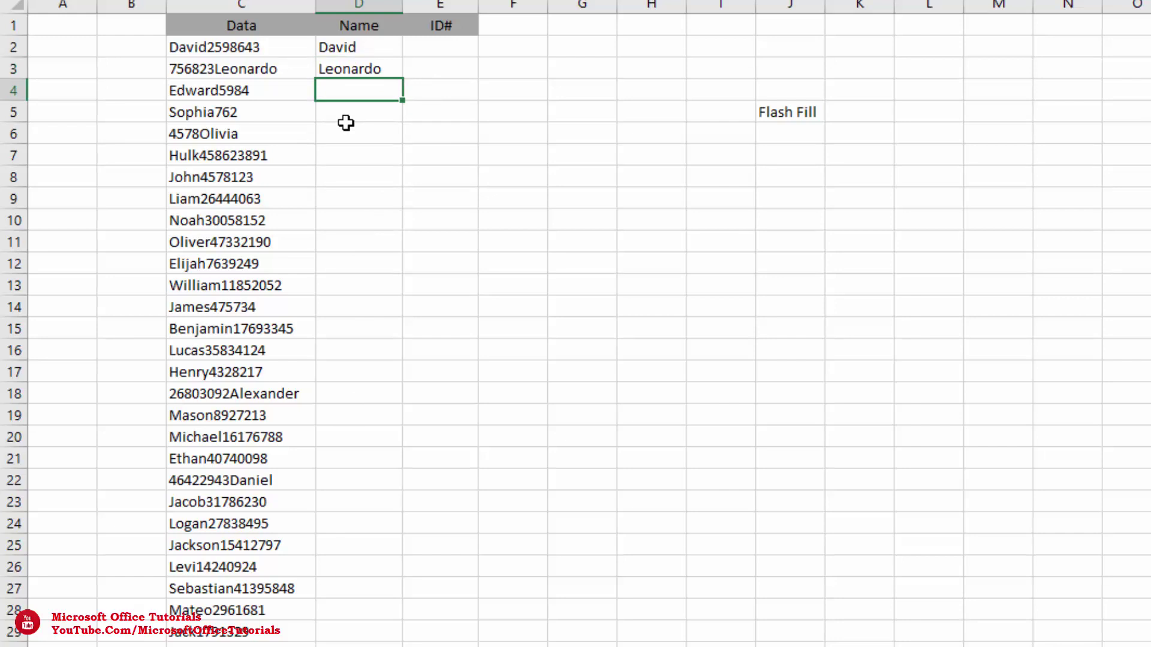
key(ctrl+e)
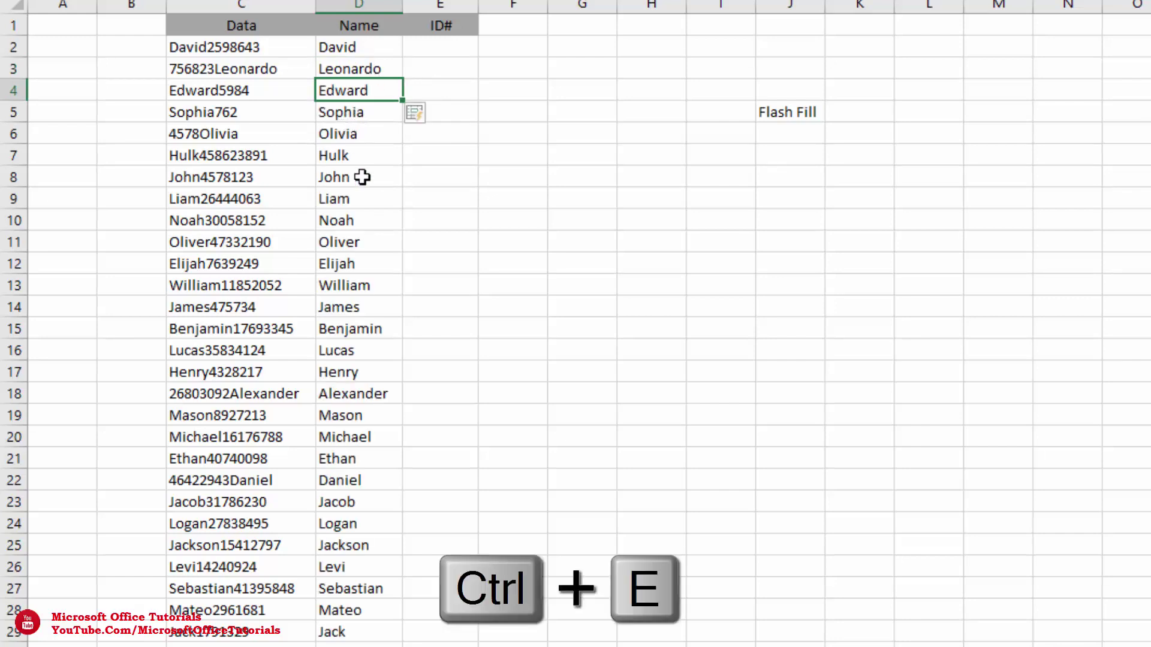
Compare the extracted names against the original Data entries in column C
drag(339, 134, 348, 242)
click(244, 198)
drag(339, 133, 337, 329)
click(376, 72)
click(198, 178)
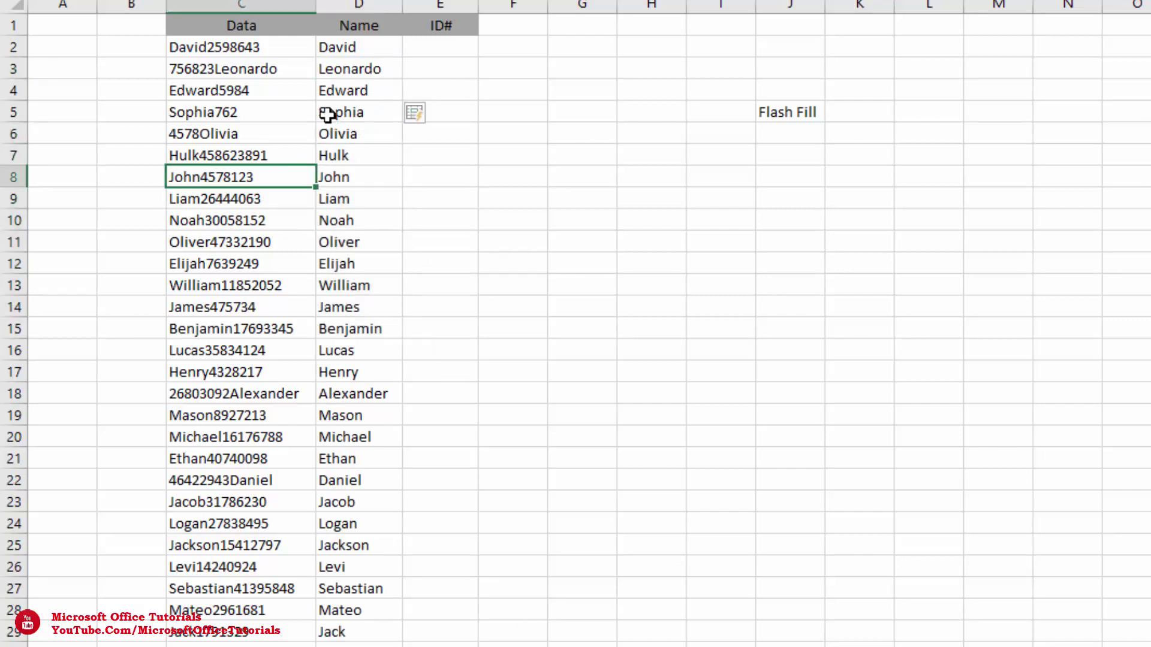
drag(260, 75, 268, 298)
click(265, 281)
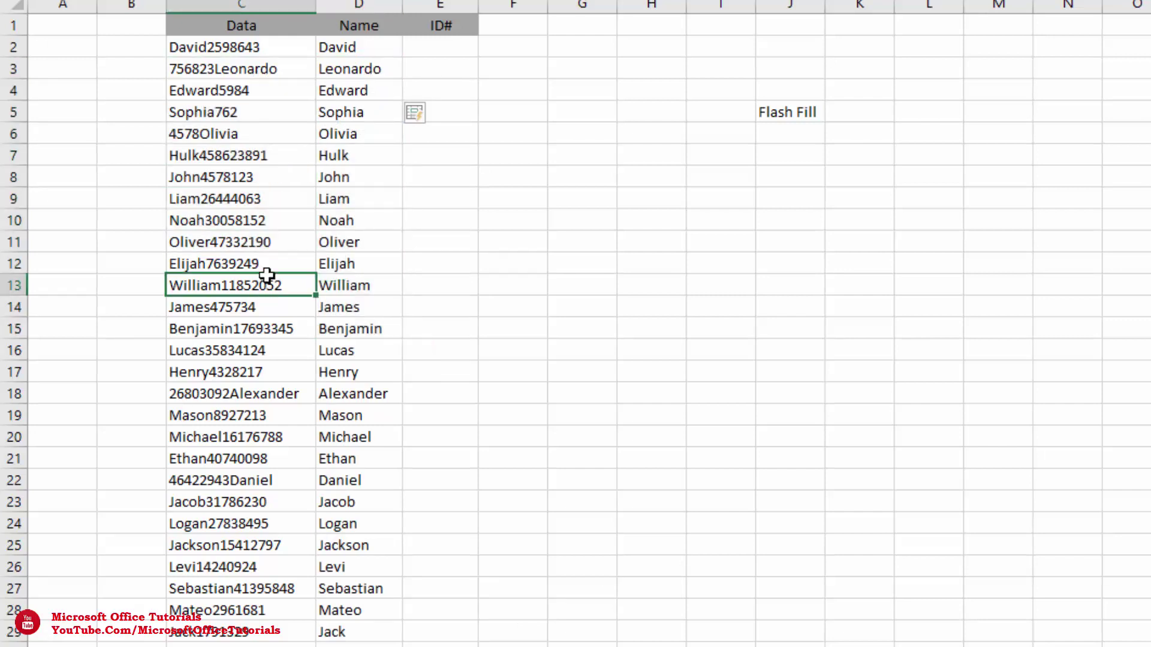
click(254, 47)
click(236, 133)
Enter IDs 2598643 in E2 and 756823 in E3, then Flash Fill the ID# column
click(422, 51)
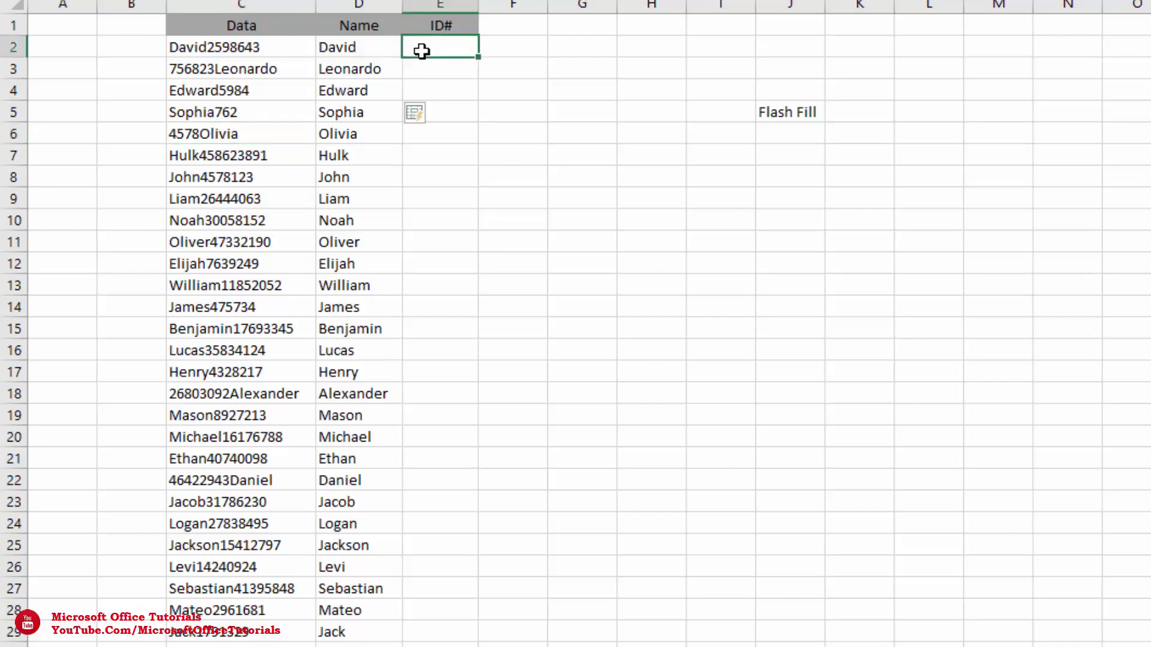
click(259, 70)
click(286, 45)
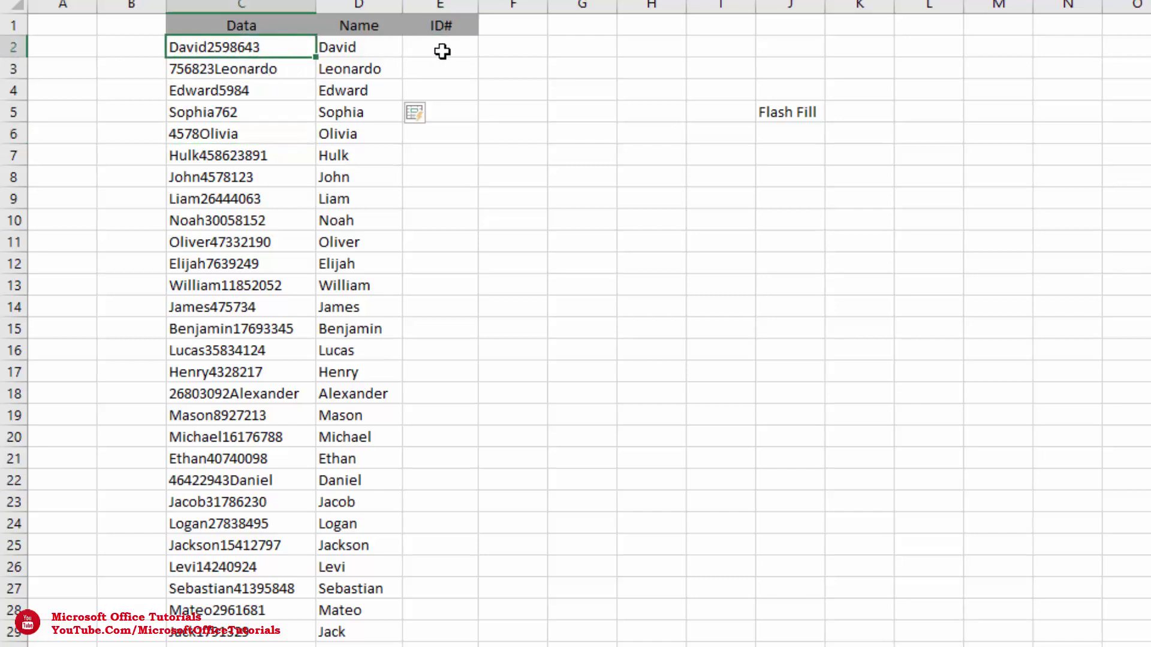
click(444, 49)
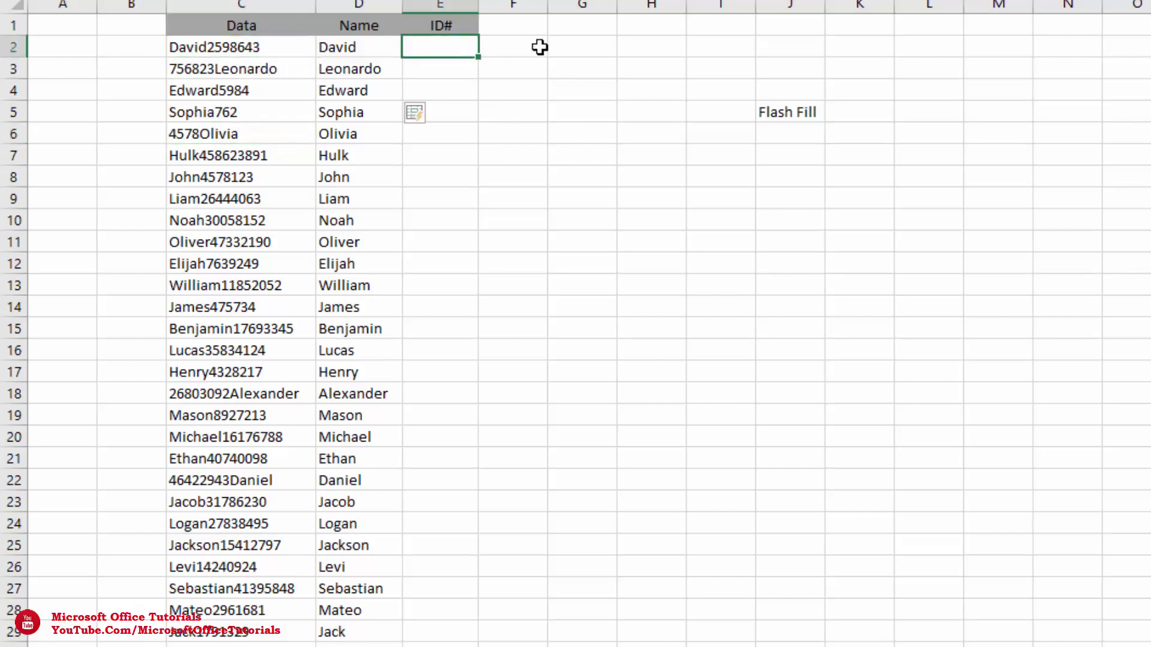
text(2598643)
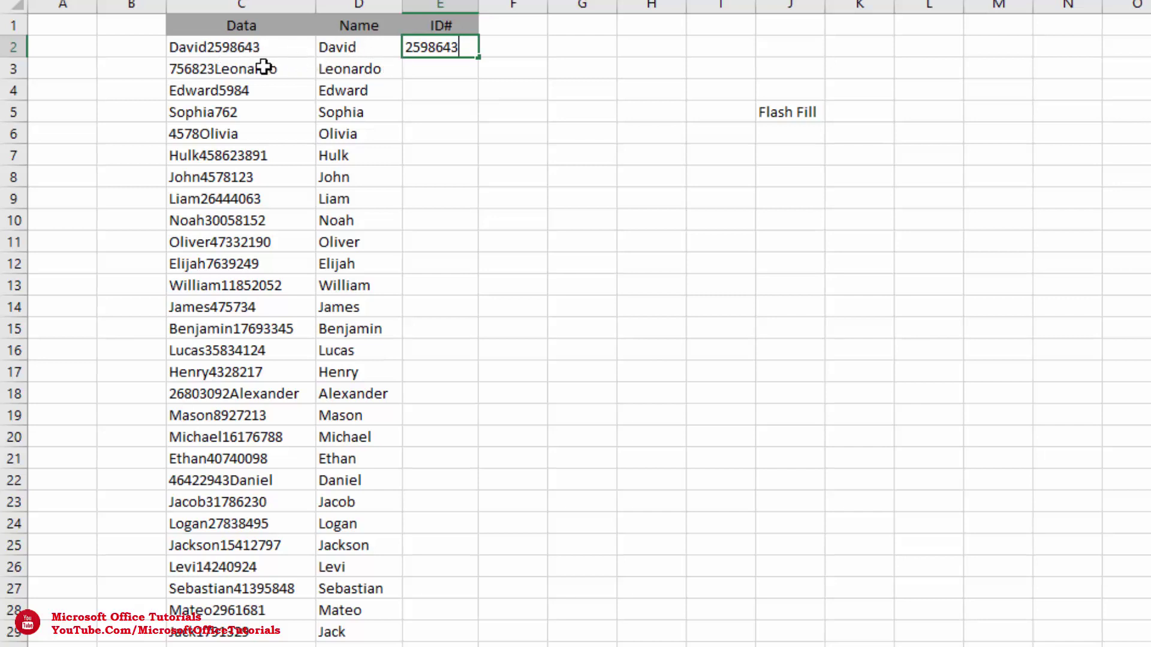
key(Return)
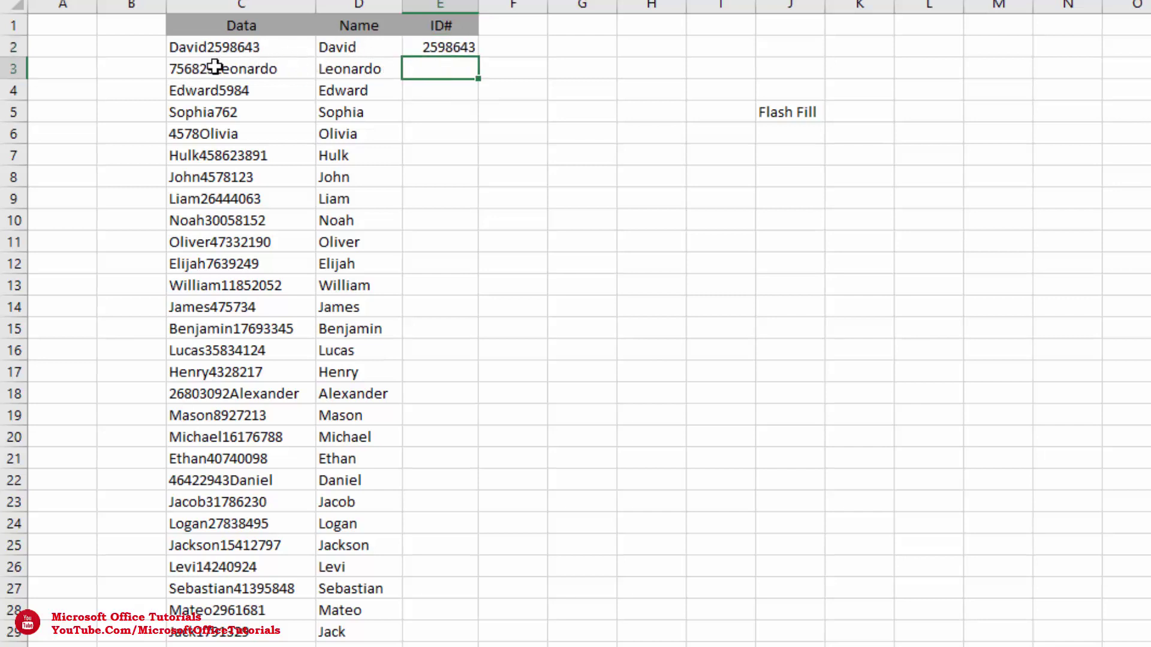
text(75)
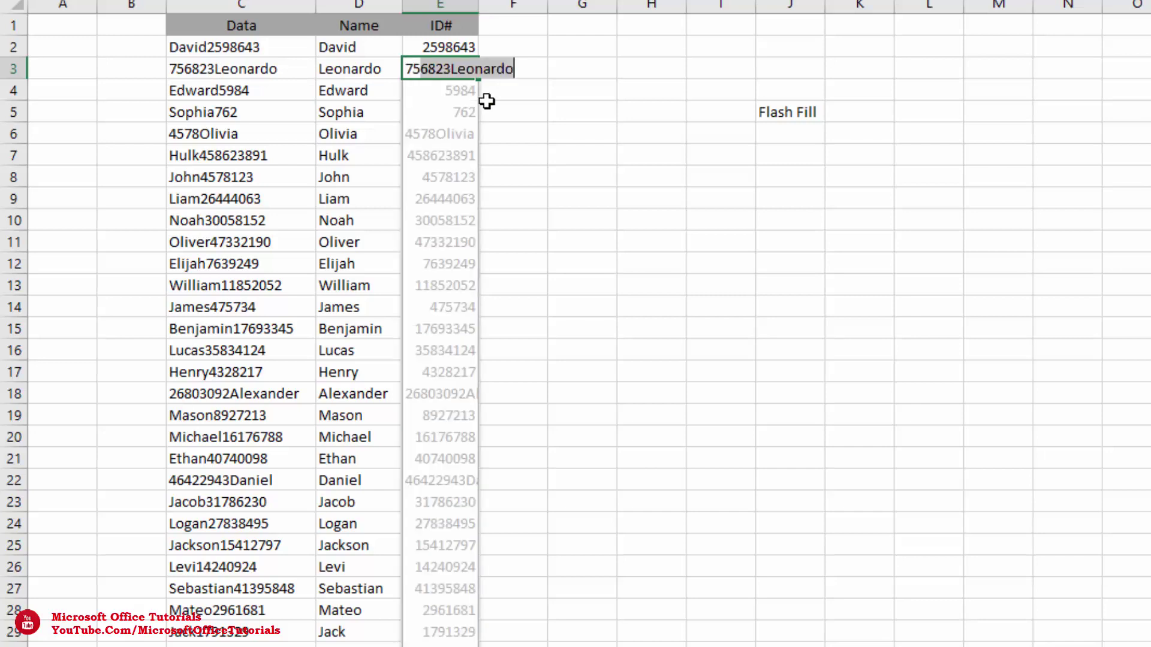
text(6823)
key(Delete)
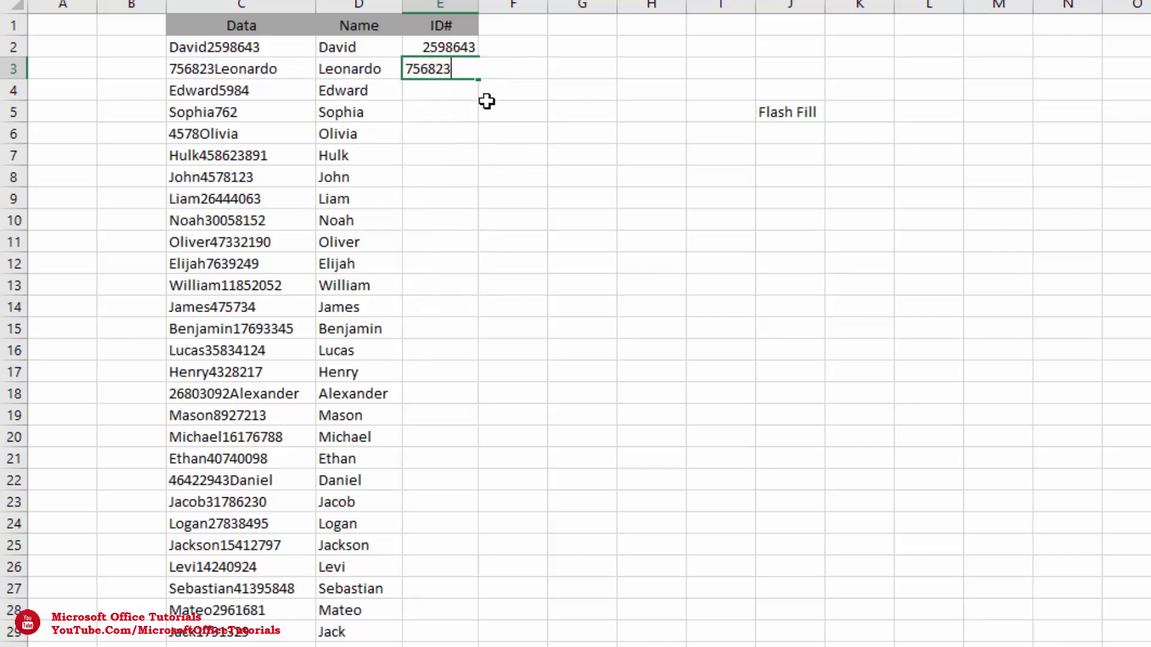
key(Return)
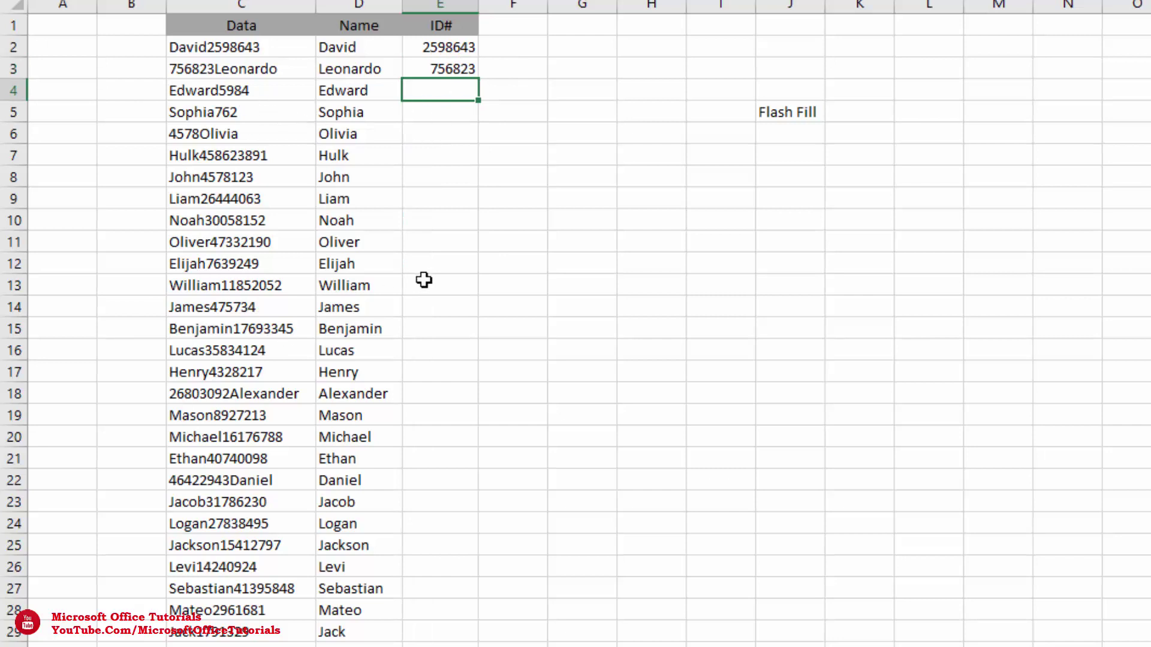
key(ctrl+e)
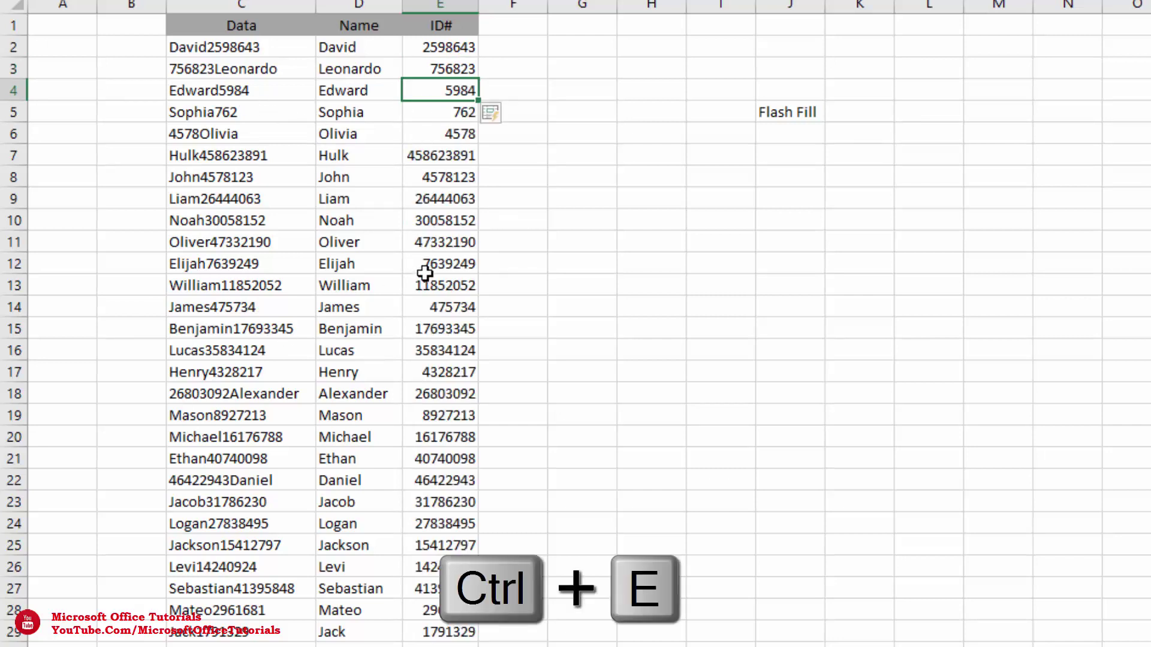
Check the filled ID values against the original Data entries
click(447, 113)
click(442, 189)
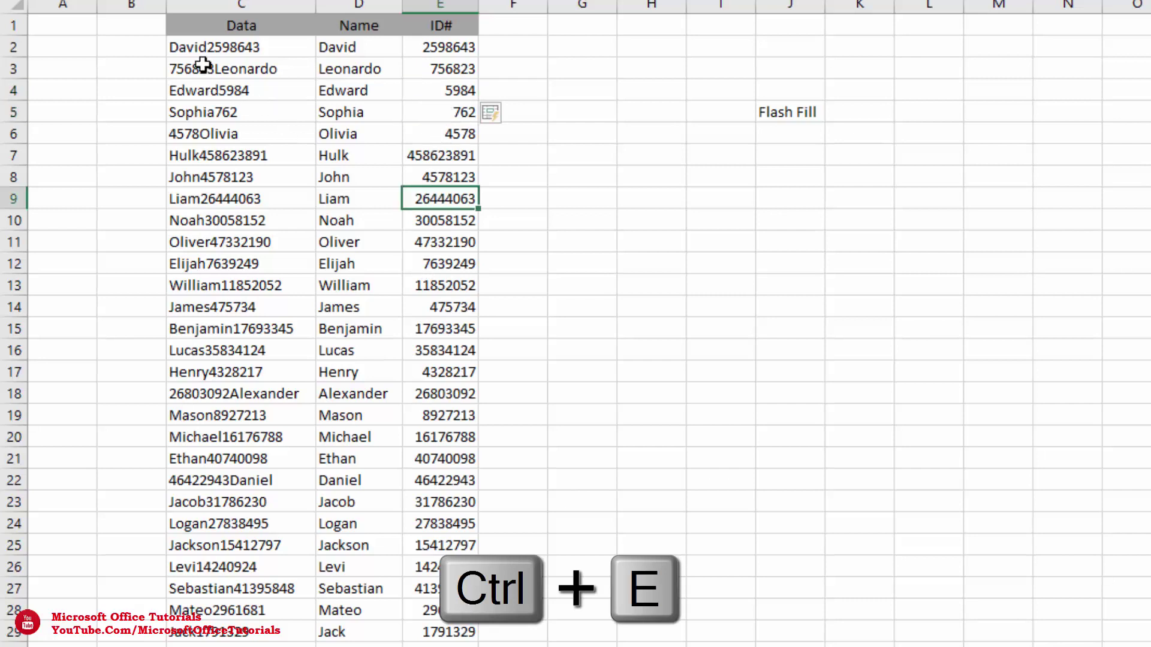
drag(204, 64, 199, 276)
click(231, 328)
click(430, 142)
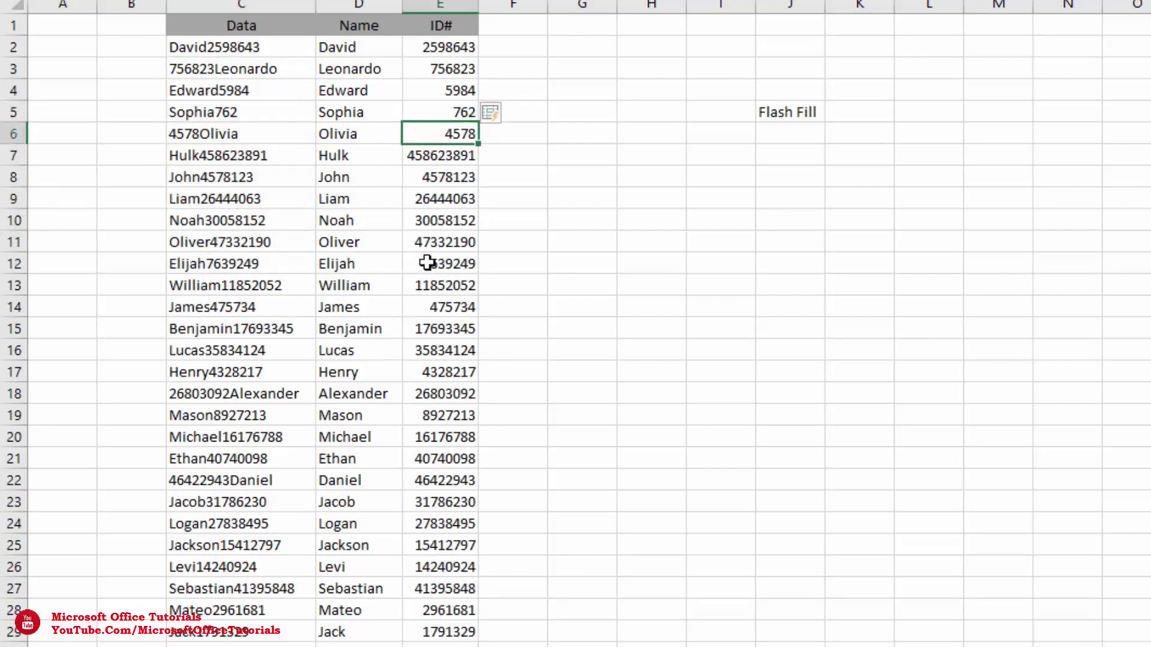
click(446, 350)
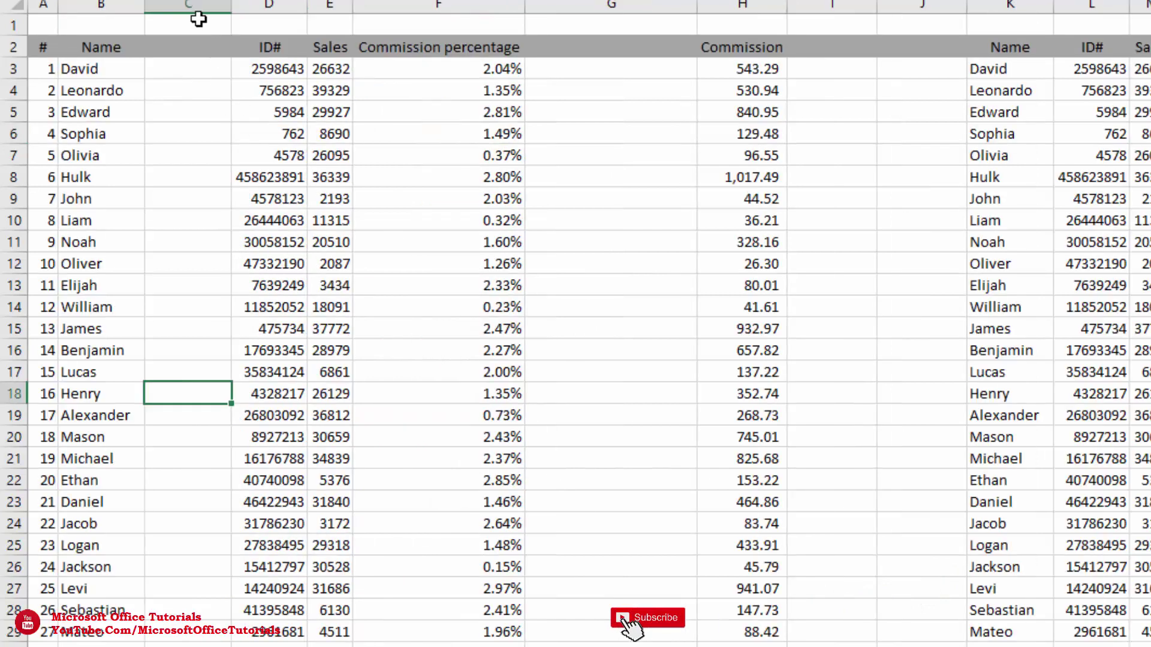
Try dragging the empty column C further to the right
click(198, 5)
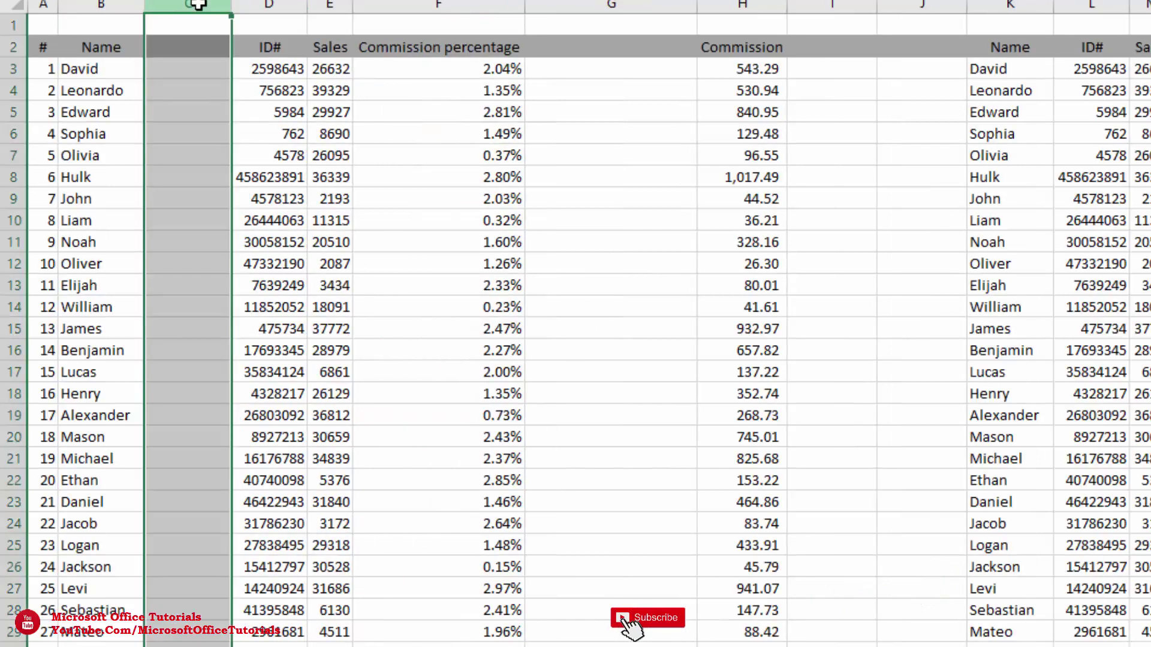
mouse_move(197, 5)
mouse_down()
mouse_move(560, 15)
mouse_move(923, 6)
mouse_up()
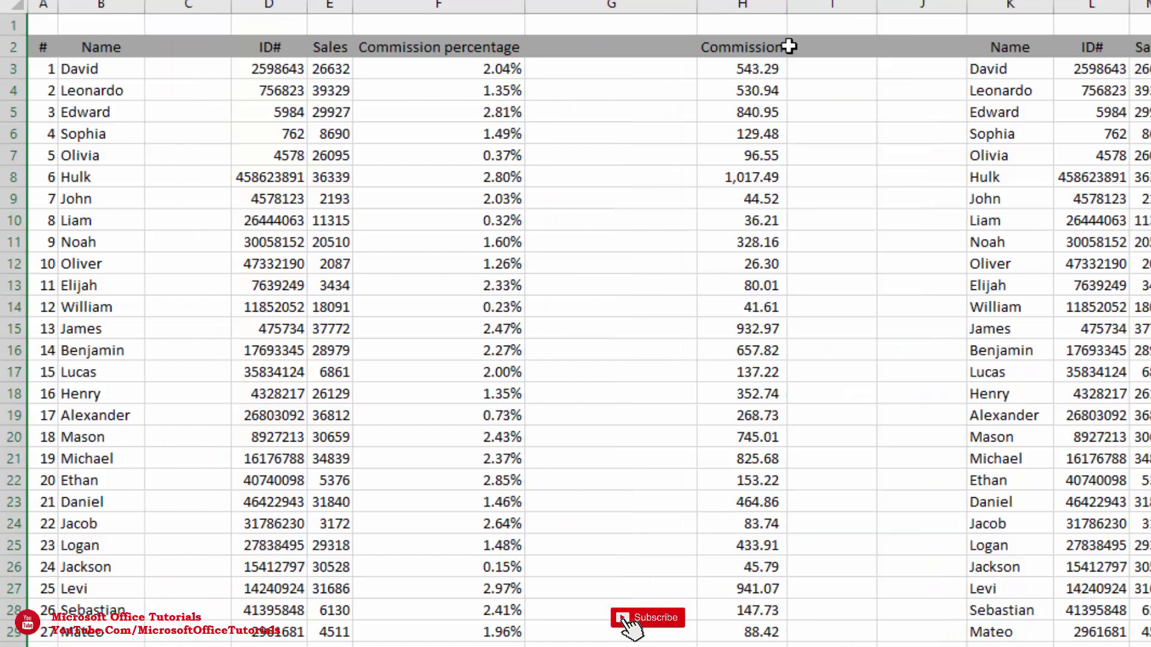
click(187, 6)
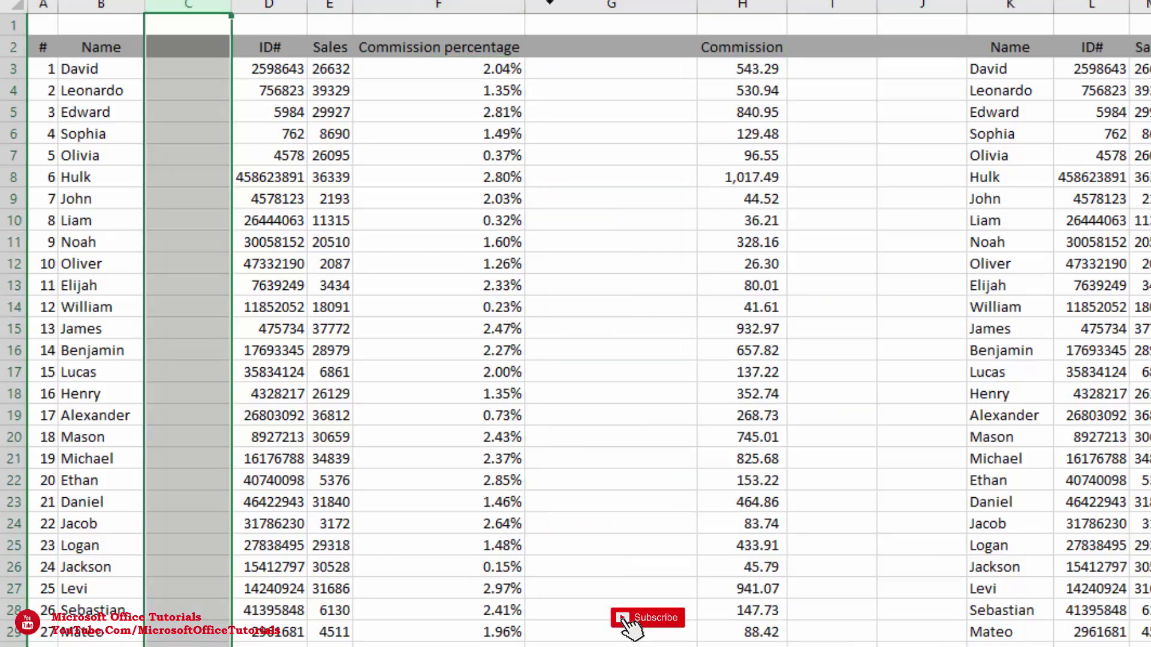
drag(550, 3, 893, 4)
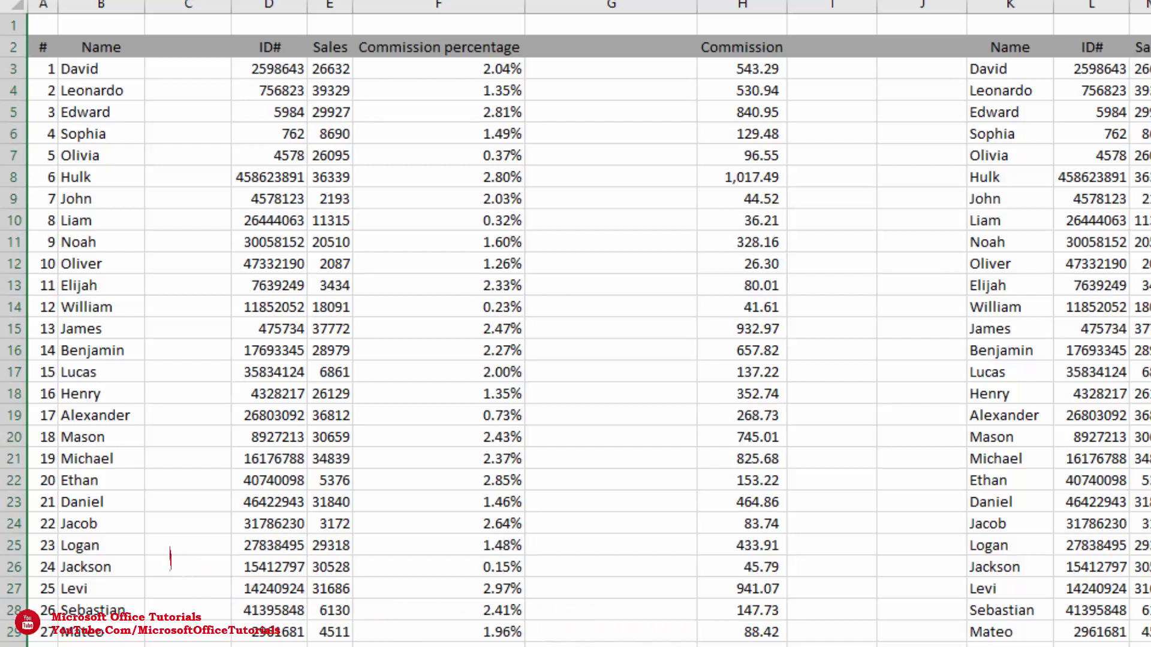
Select the table from A2 through the last used cell and bring up Go To
click(45, 47)
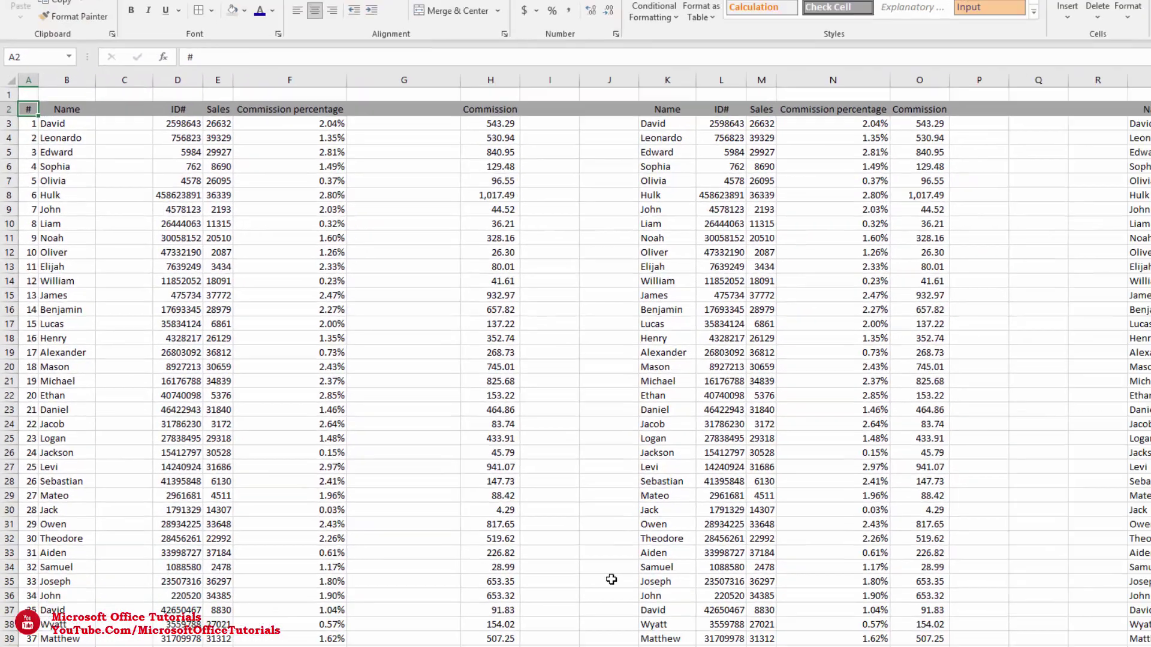
key(ctrl+shift+End)
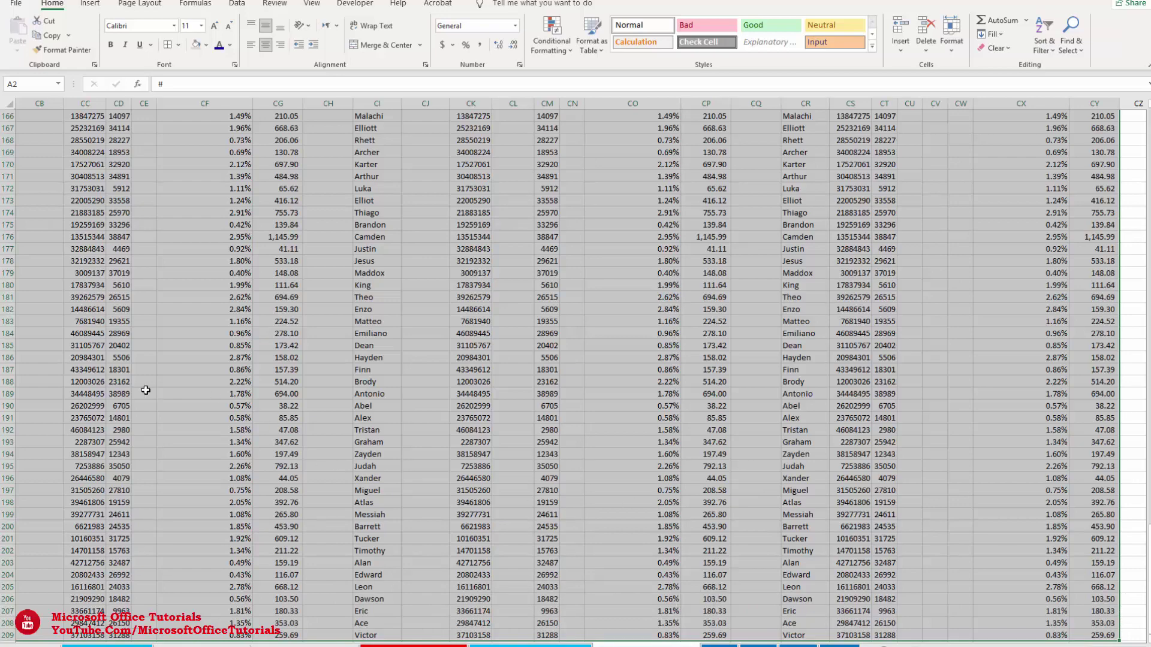
key(ctrl+g)
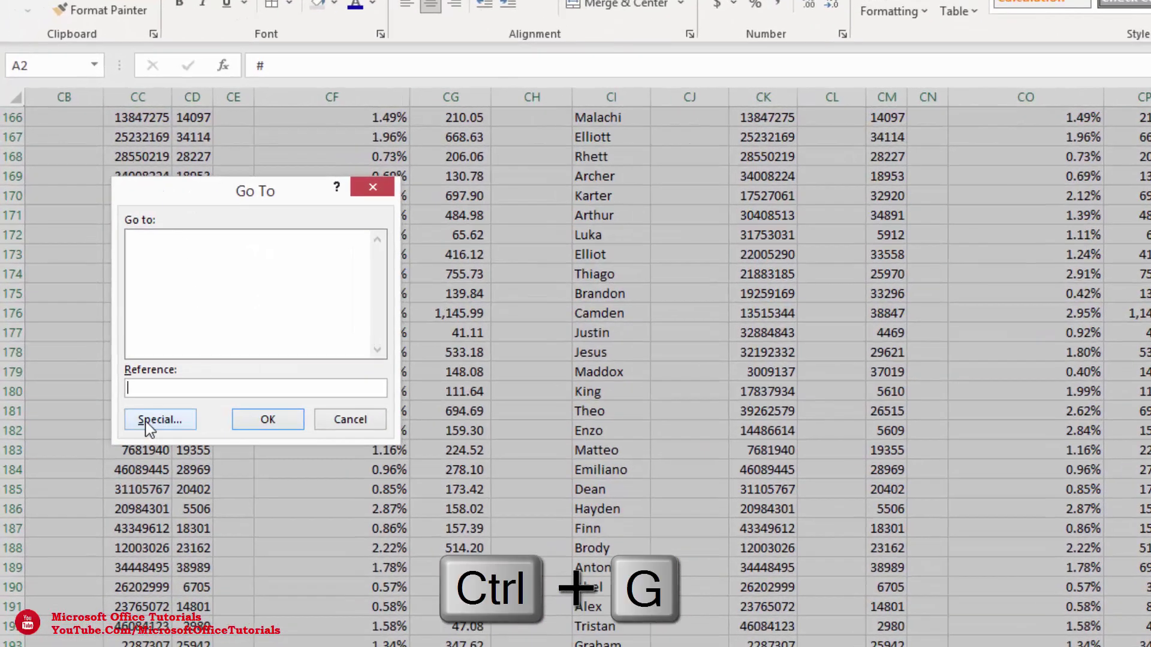
Select only the blank cells via Go To Special and delete their entire columns
click(160, 420)
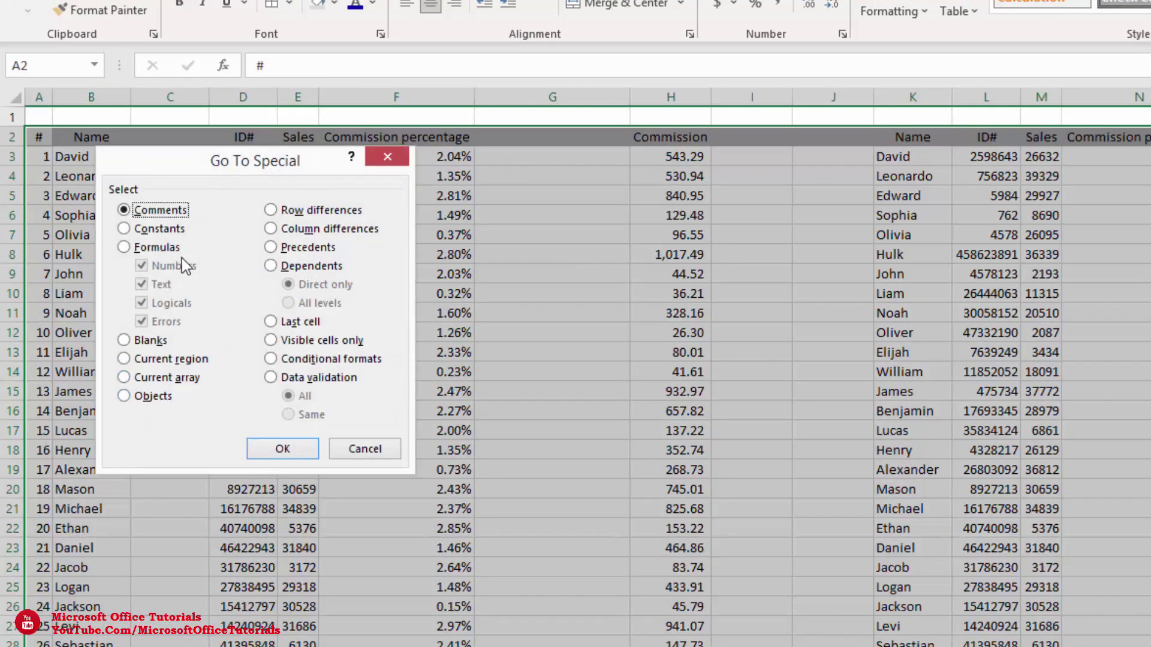
click(124, 340)
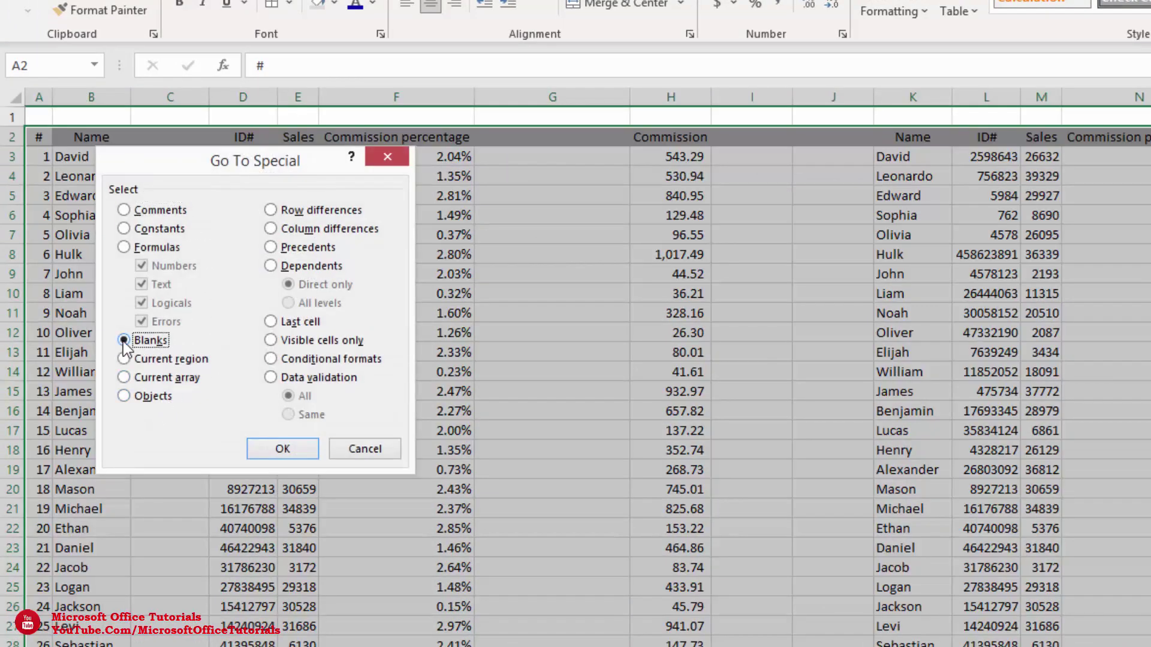
click(272, 452)
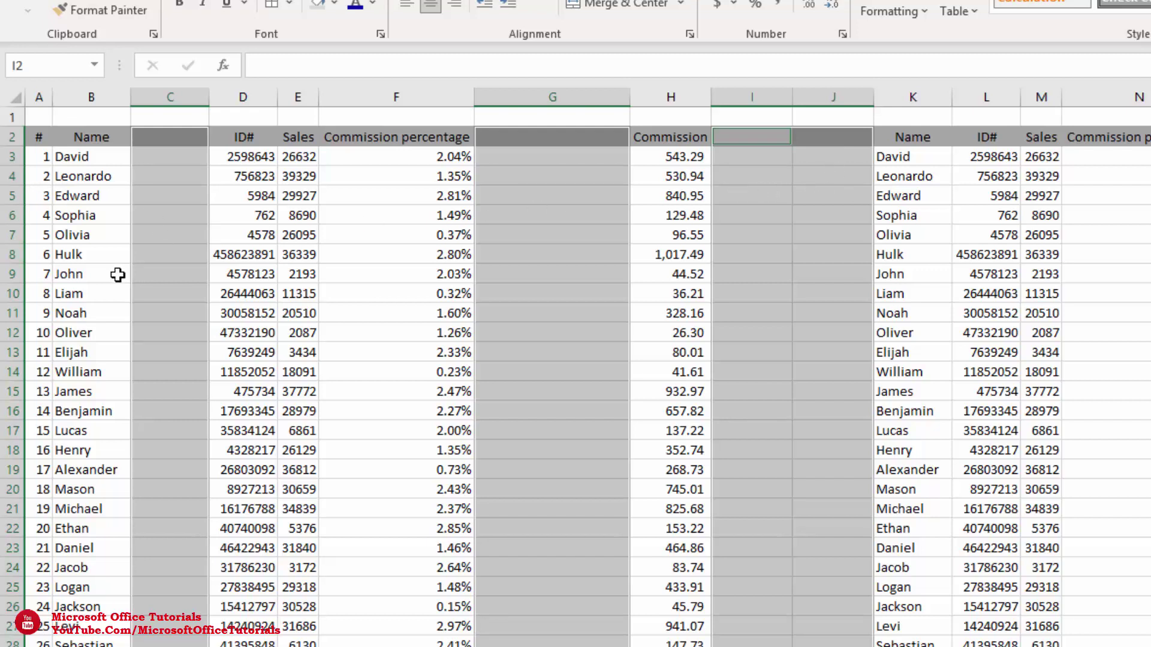
key(ctrl+minus)
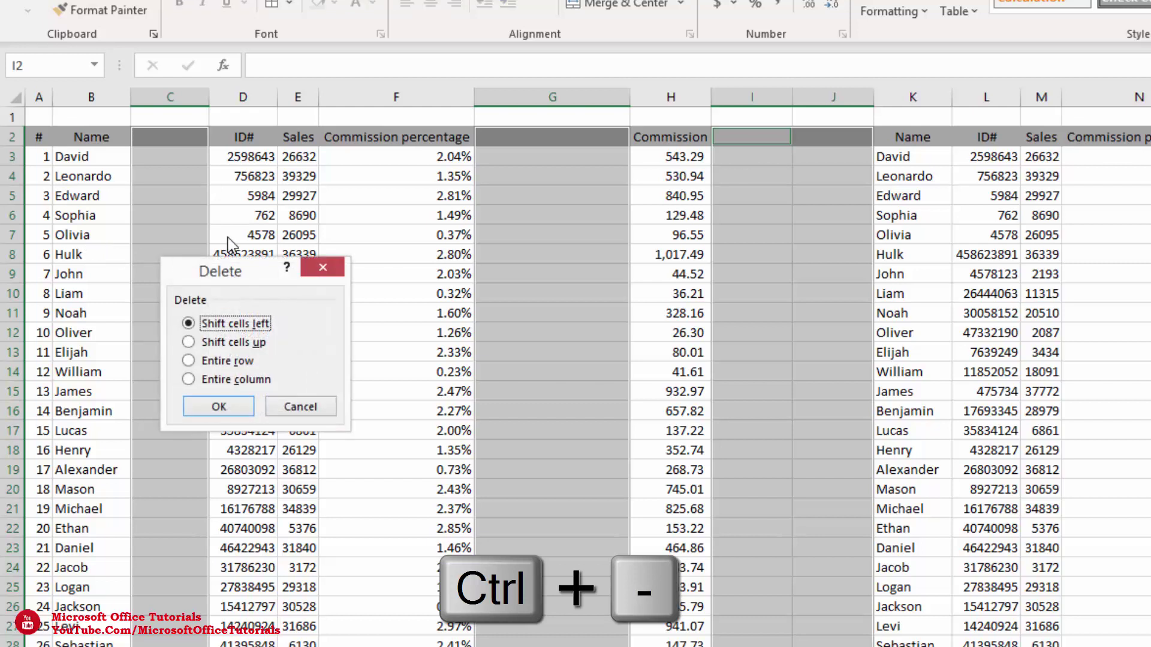
drag(227, 276, 196, 216)
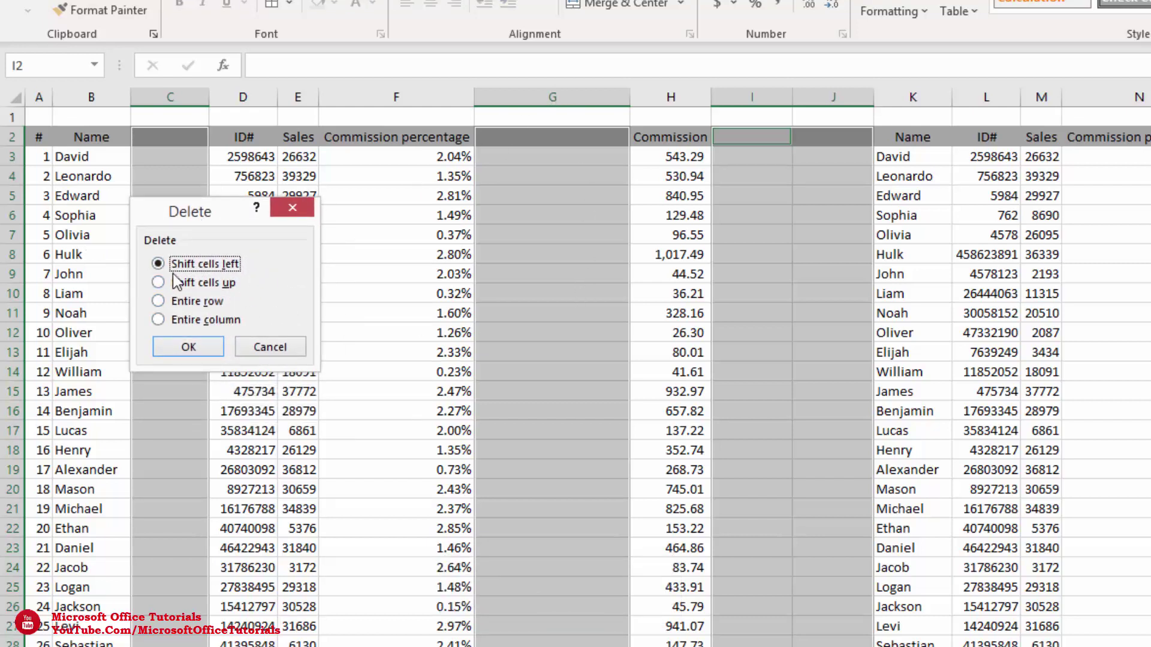
click(161, 321)
click(188, 348)
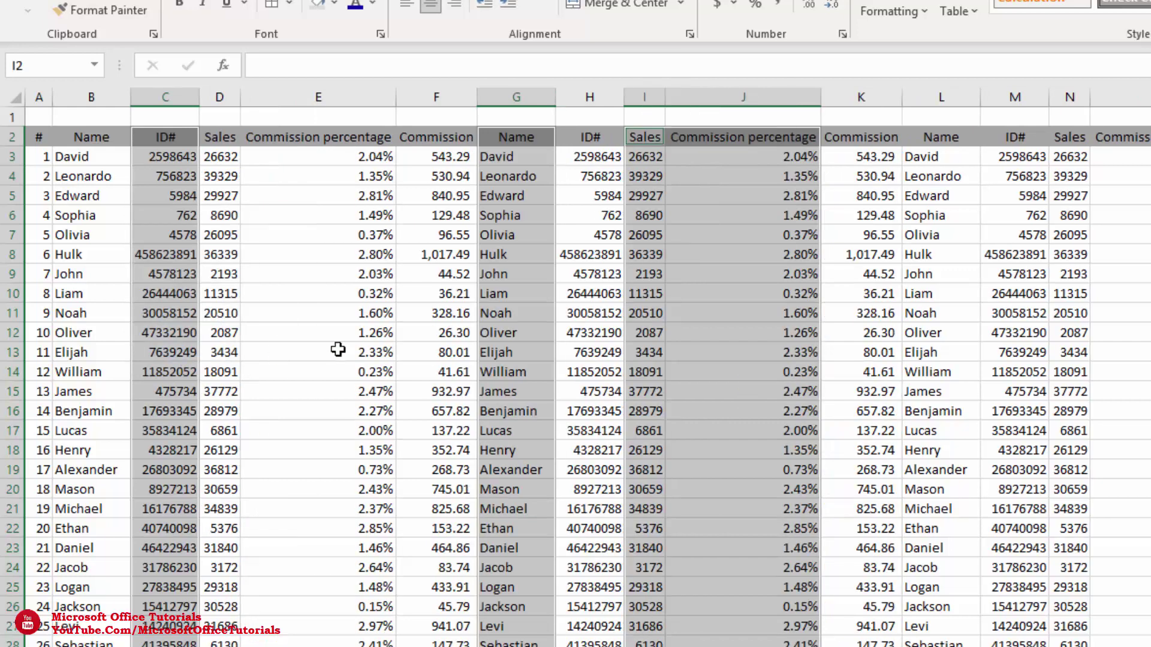
Select the compacted table from A2 and check the commission formula in F183
click(845, 289)
key(shift+Up)
click(35, 136)
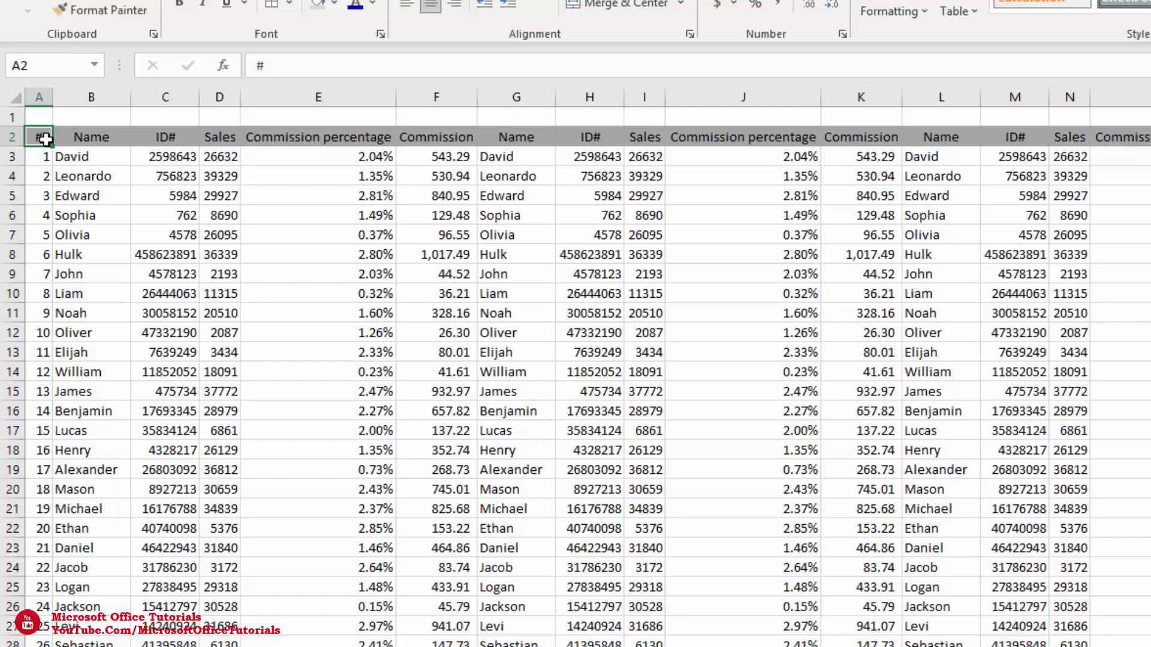
key(ctrl+shift+Right)
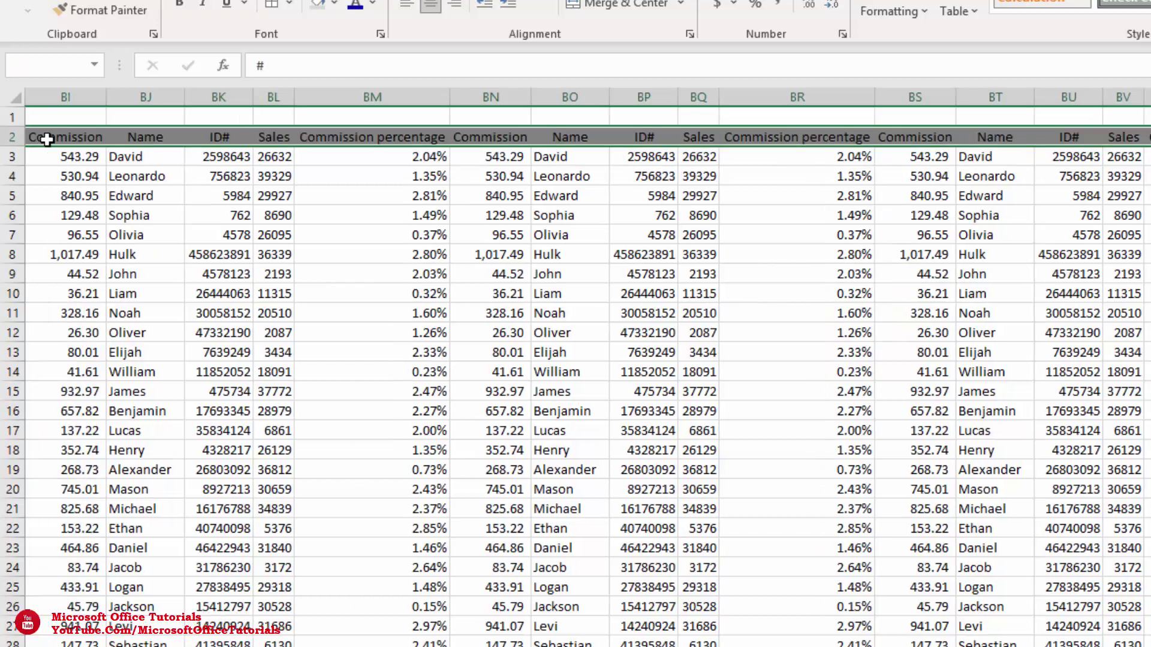
key(ctrl+shift+Left)
key(ctrl+shift+Down)
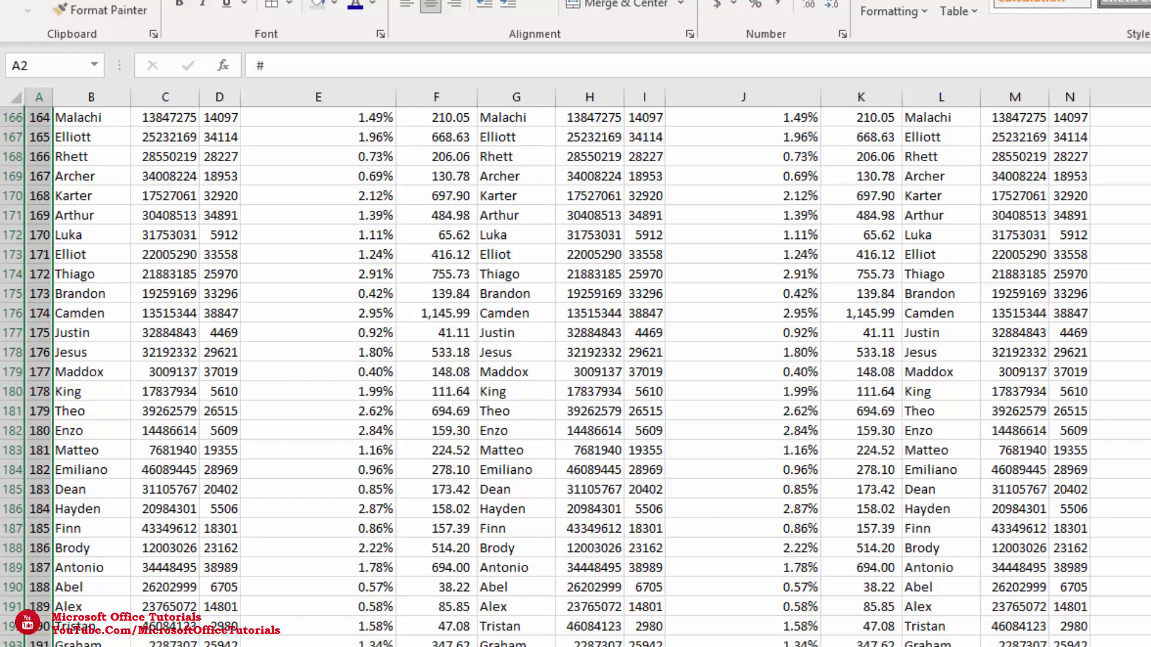
click(437, 451)
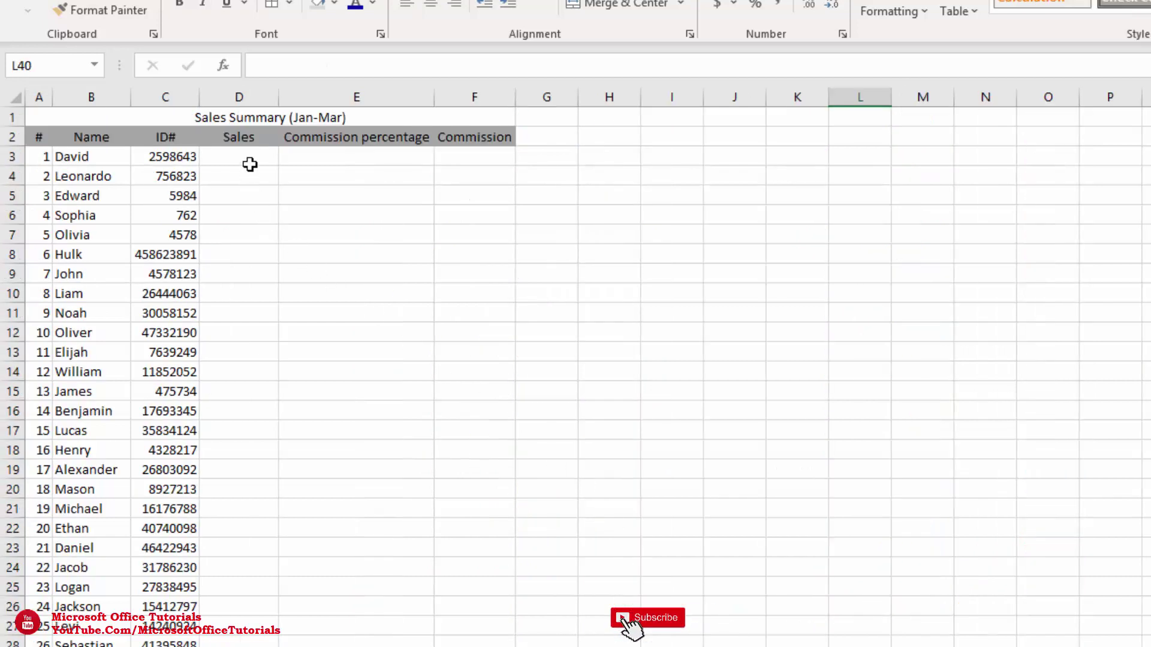
Review the summary's Sales cells, then the Jan-21, Feb-21 and Mar-21 sheets' data
click(250, 157)
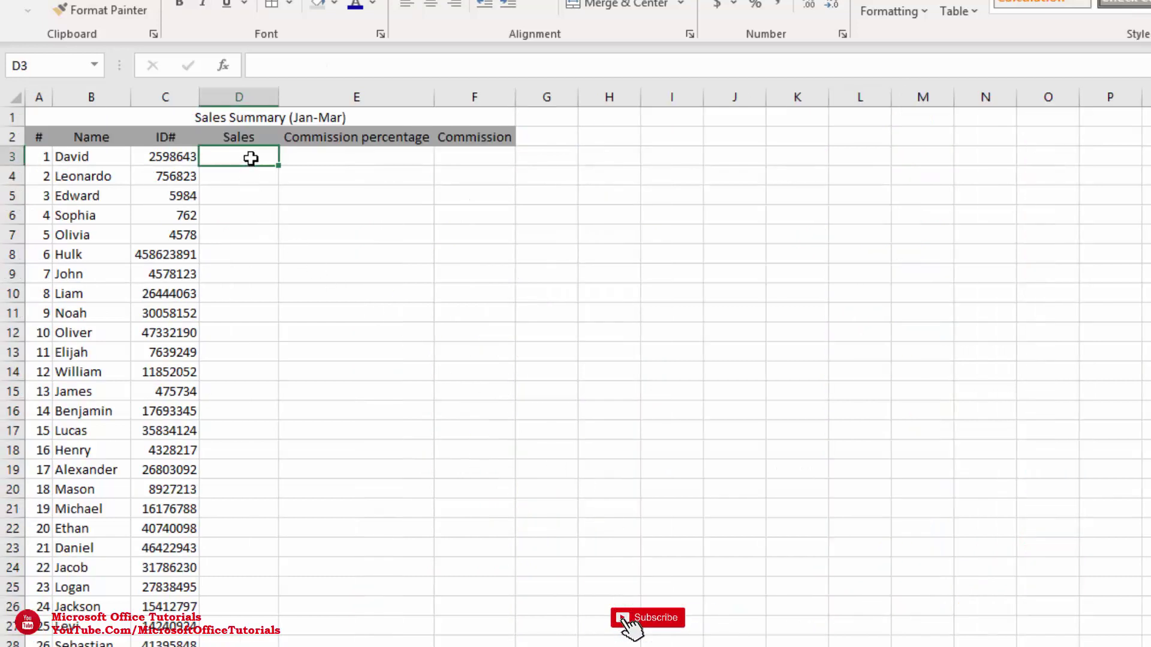
drag(251, 158, 390, 162)
click(357, 189)
click(237, 162)
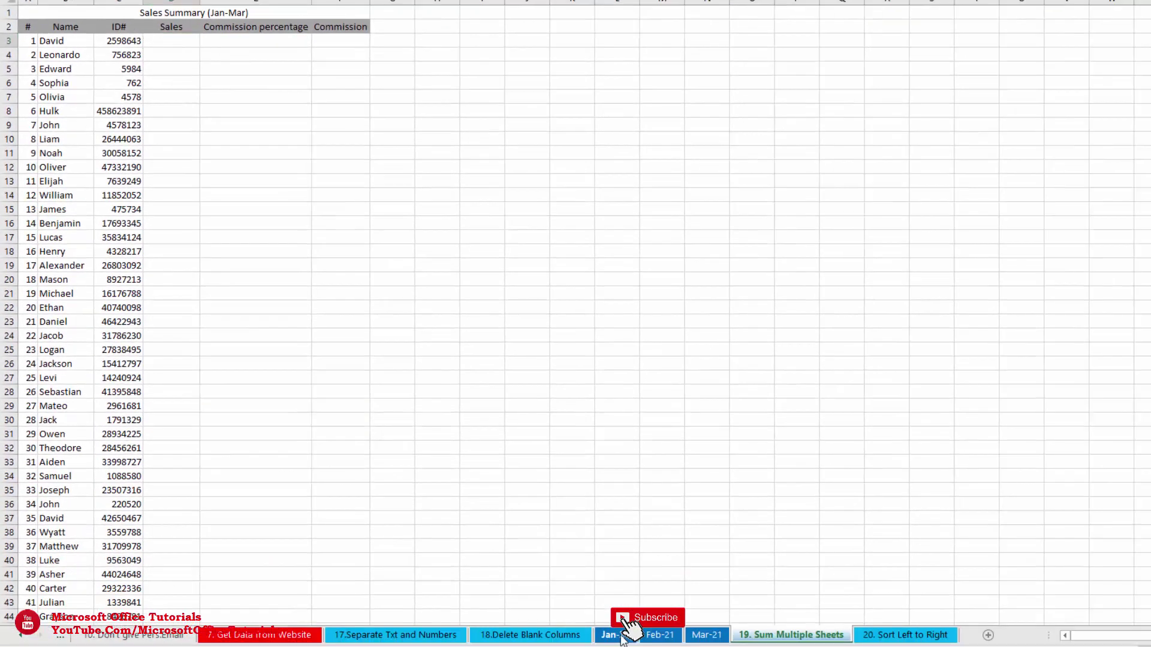
click(622, 636)
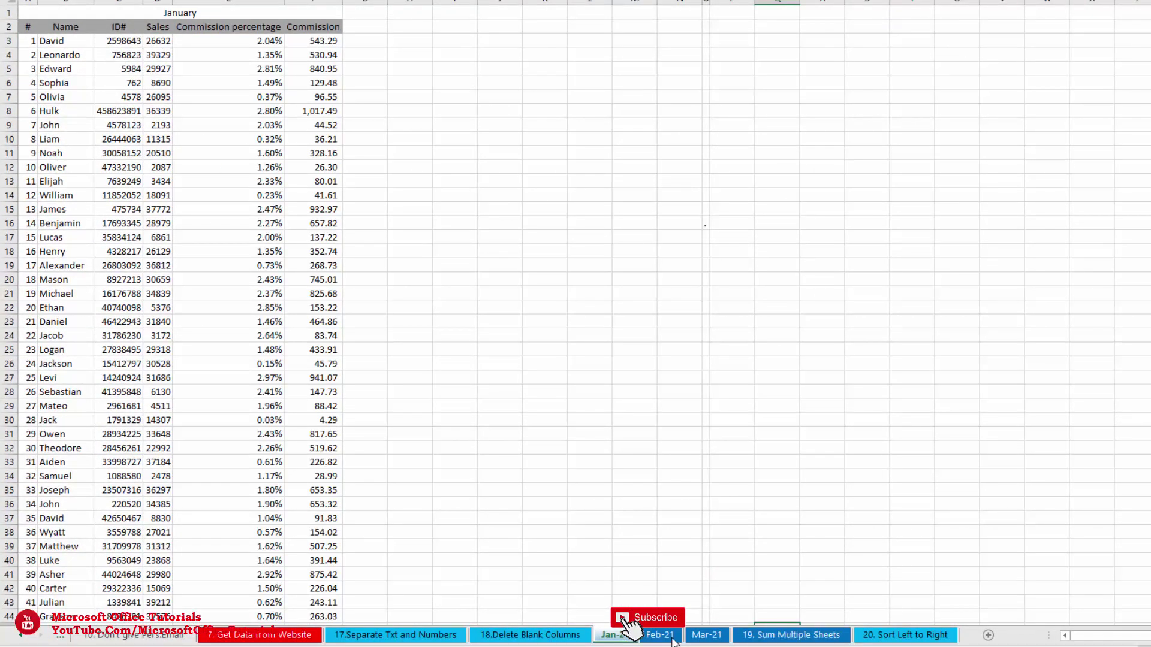
key(ctrl+Page_Down)
key(ctrl+Page_Down)
drag(72, 111, 84, 209)
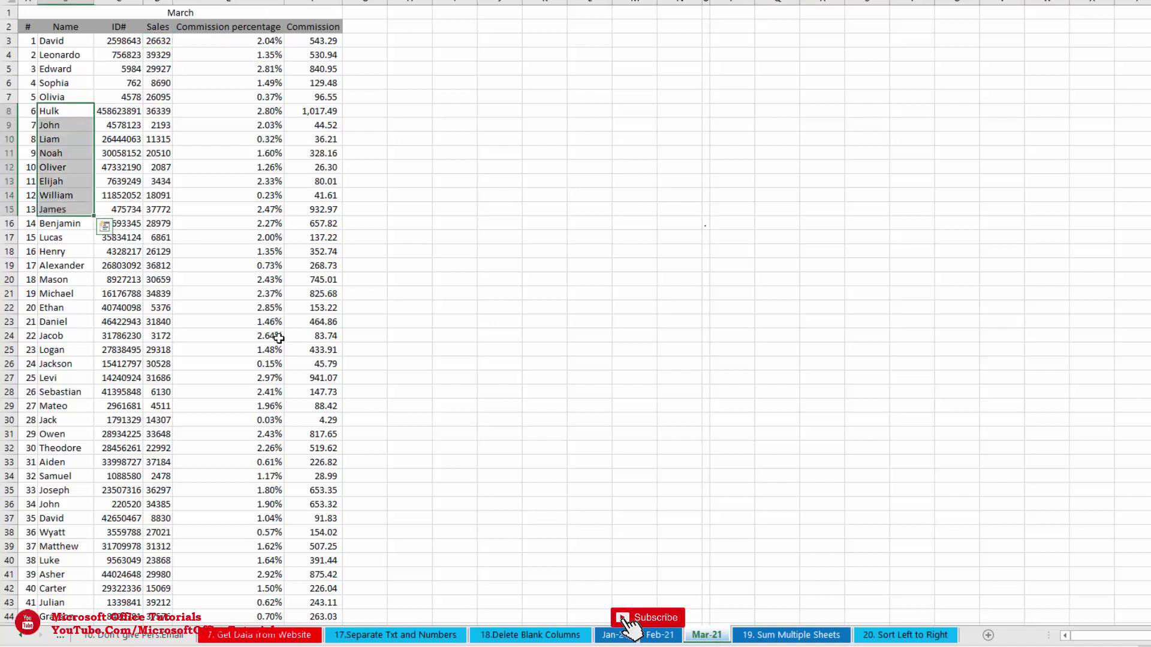
click(770, 637)
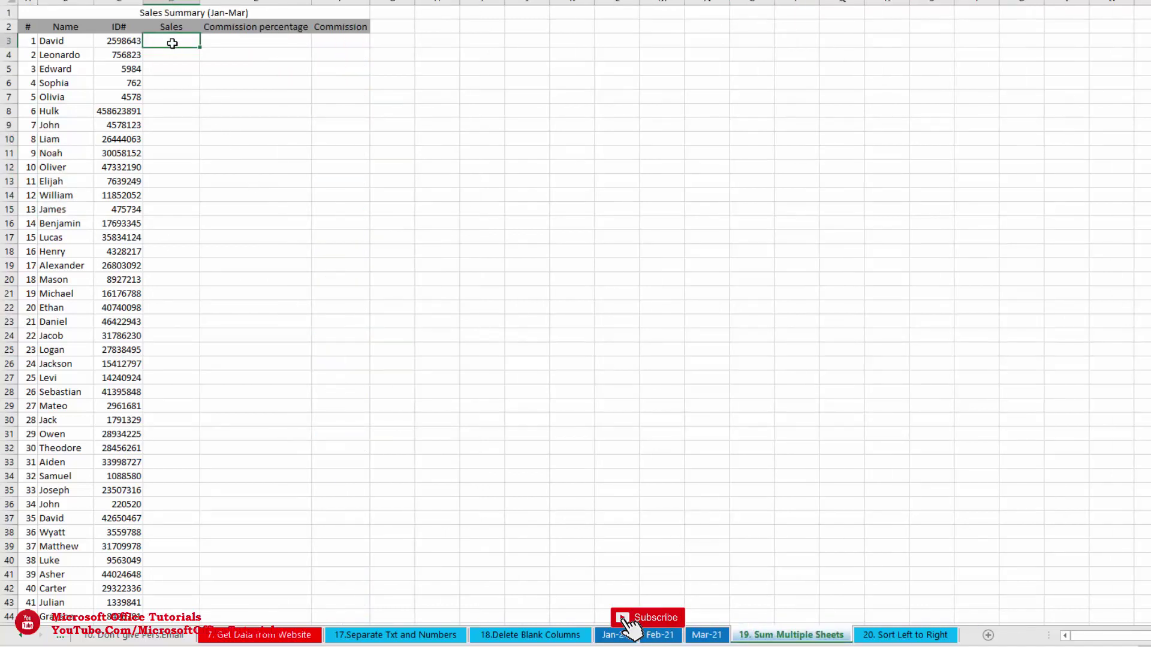
Start a =SUM( formula in D3 for David's total sales
click(192, 84)
drag(141, 16, 218, 18)
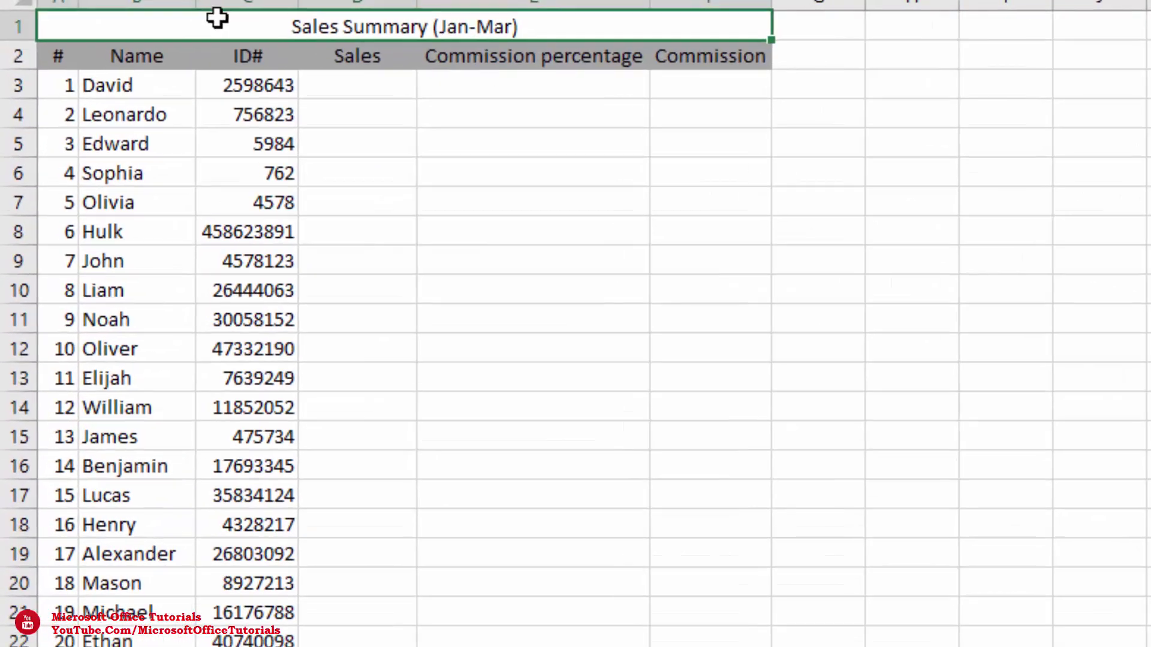
click(574, 30)
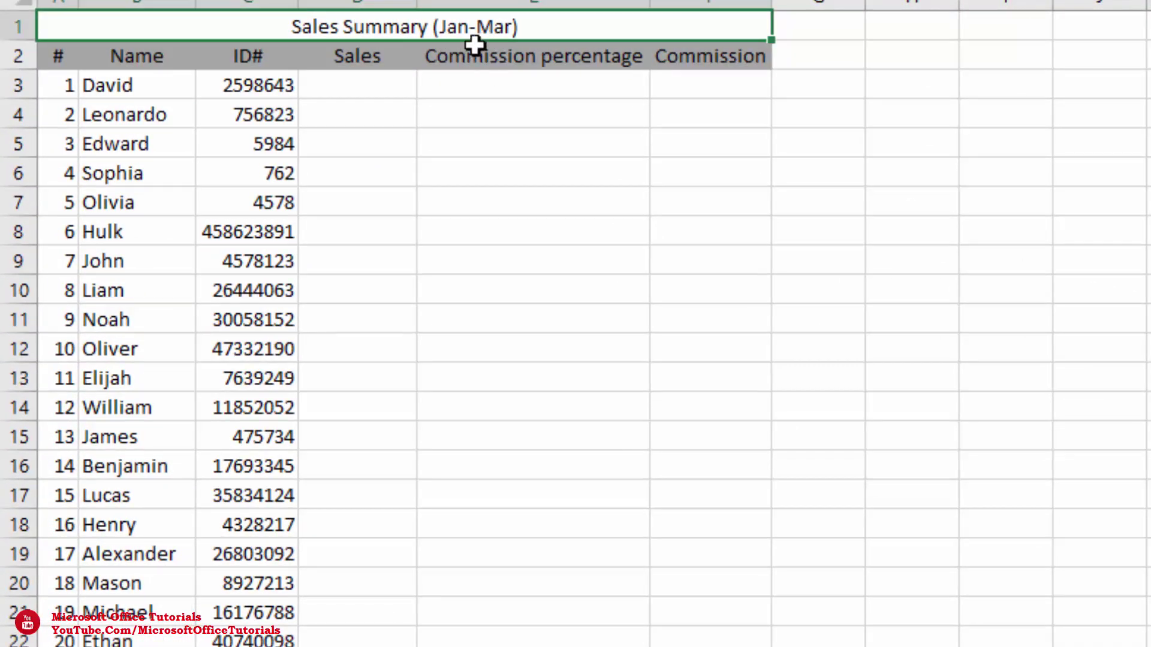
click(558, 198)
click(370, 84)
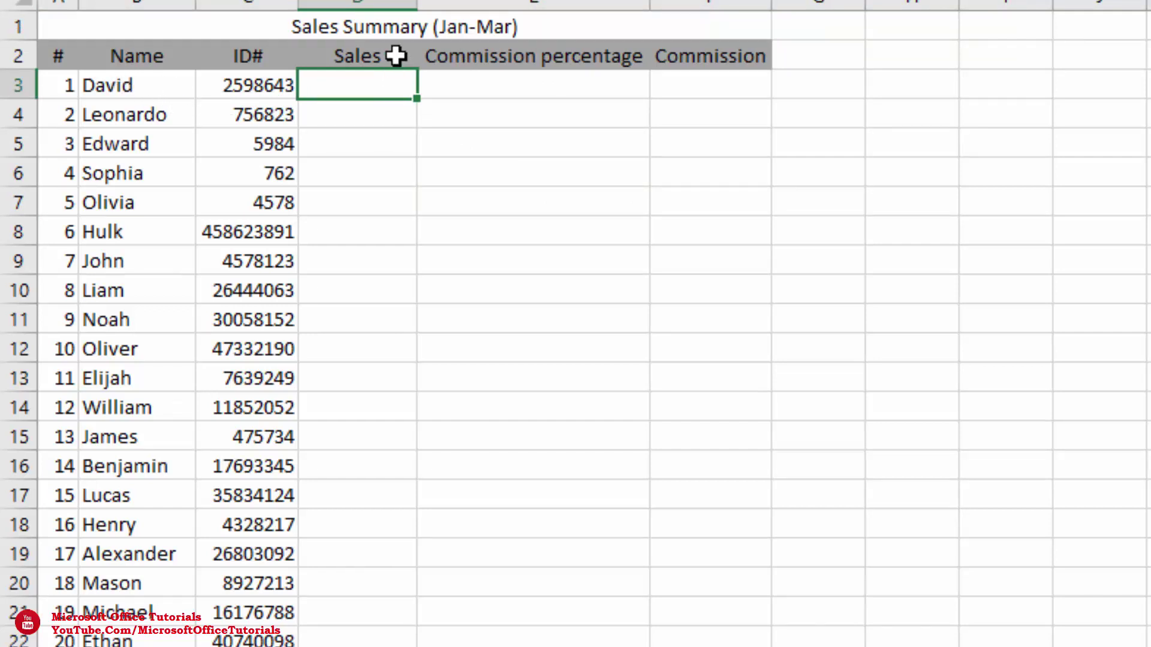
text(=sum)
key(Tab)
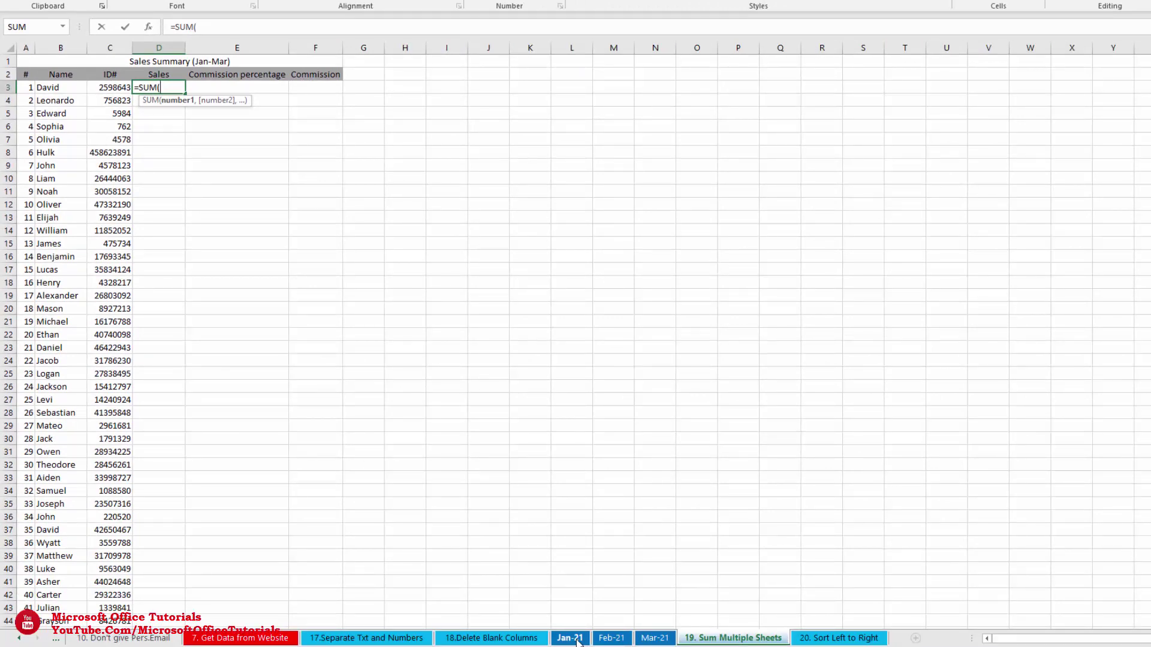
Complete D3 as =SUM('Jan-21:Mar-21'!D3) and fill it down the Sales column
click(573, 639)
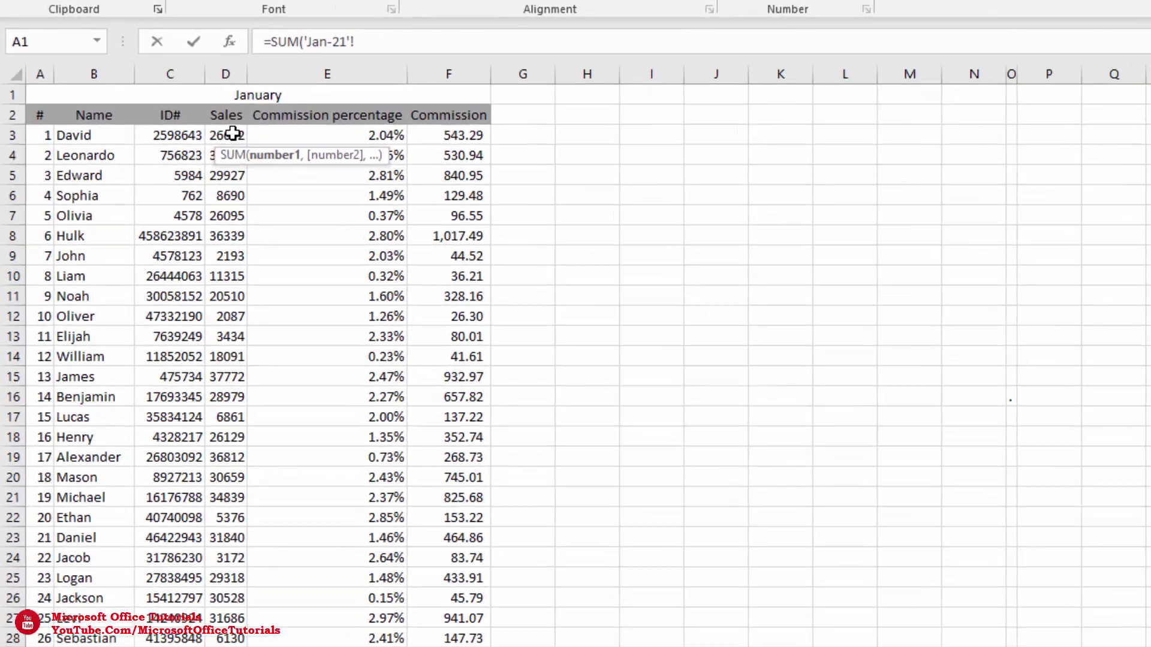
click(151, 88)
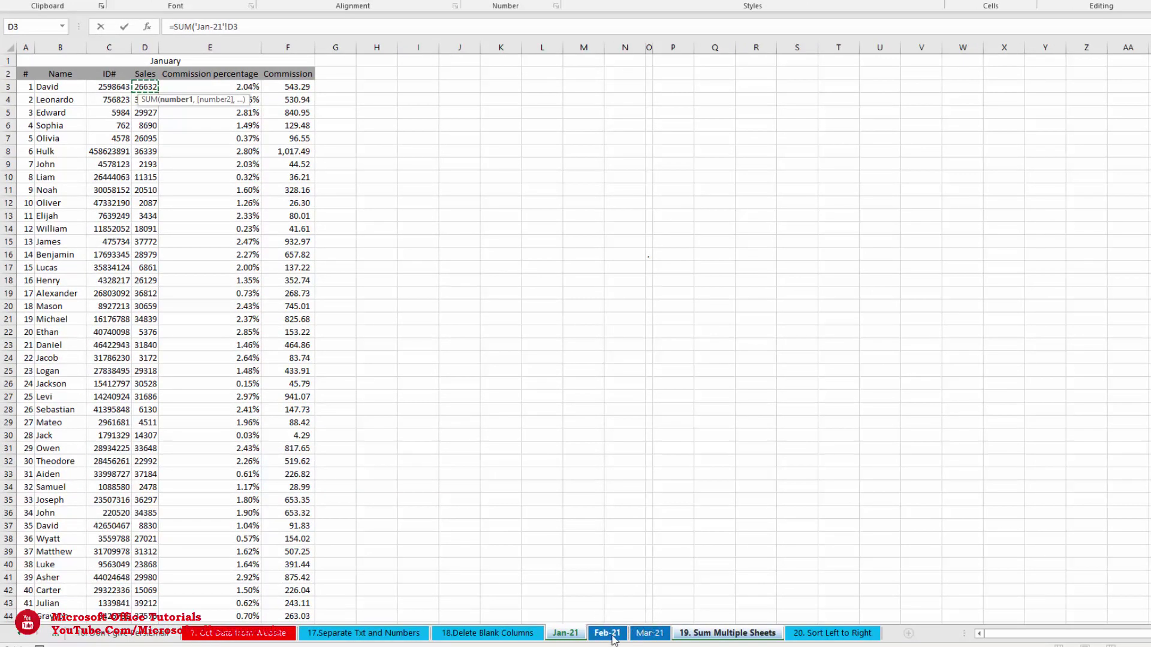
shift+click(649, 633)
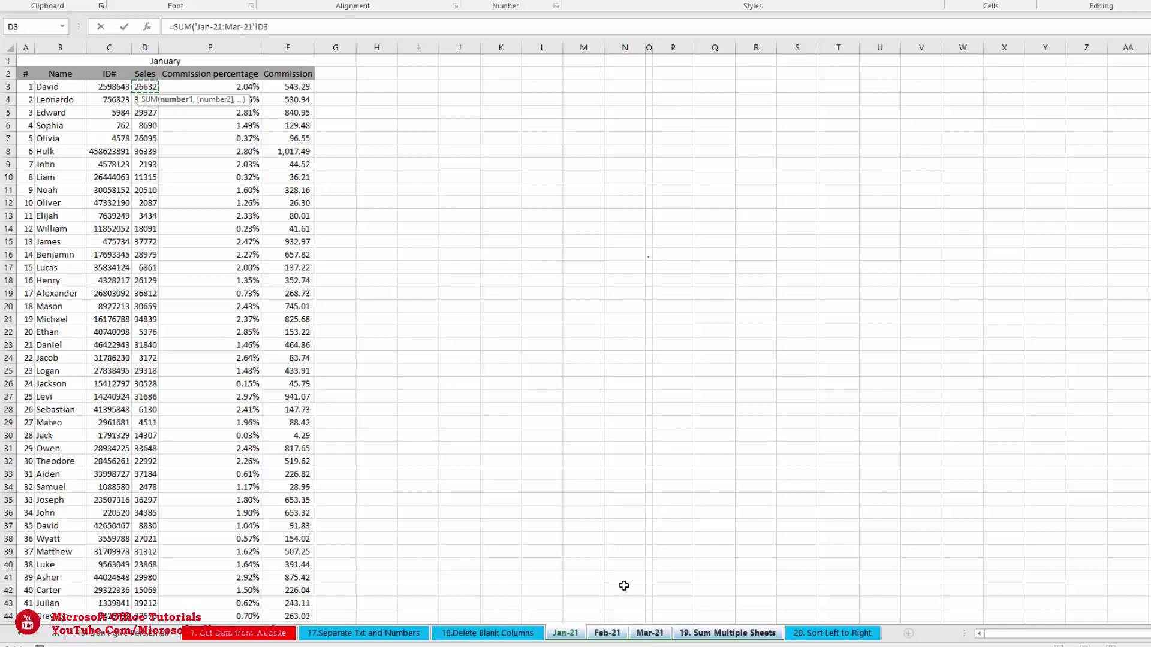
key(Return)
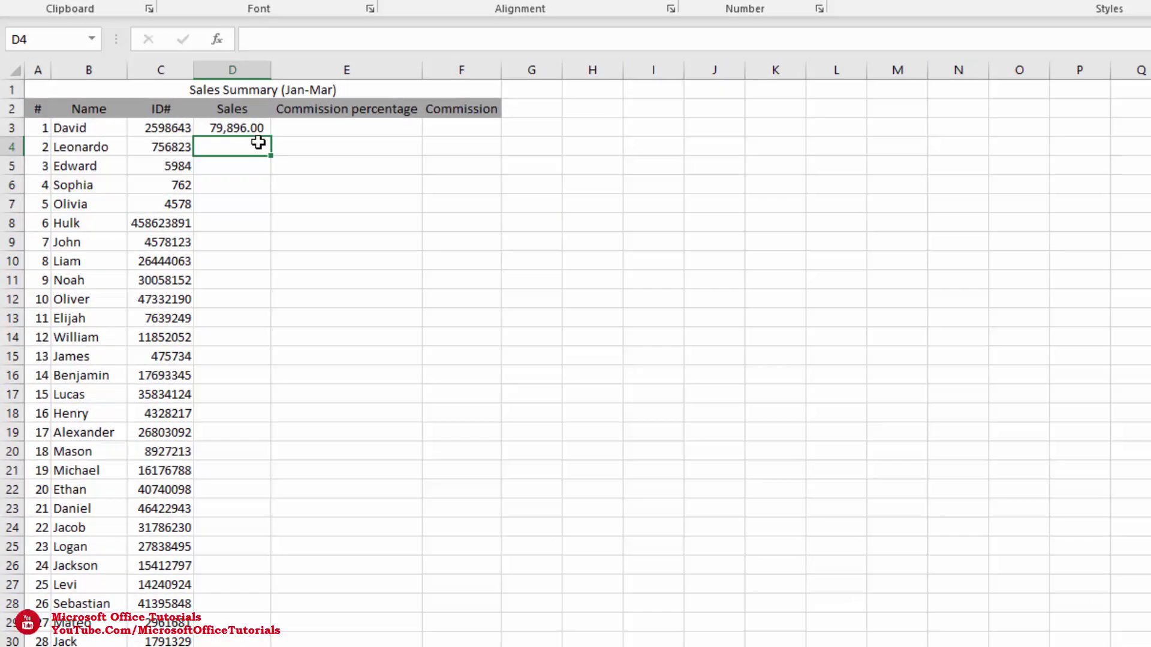
click(258, 128)
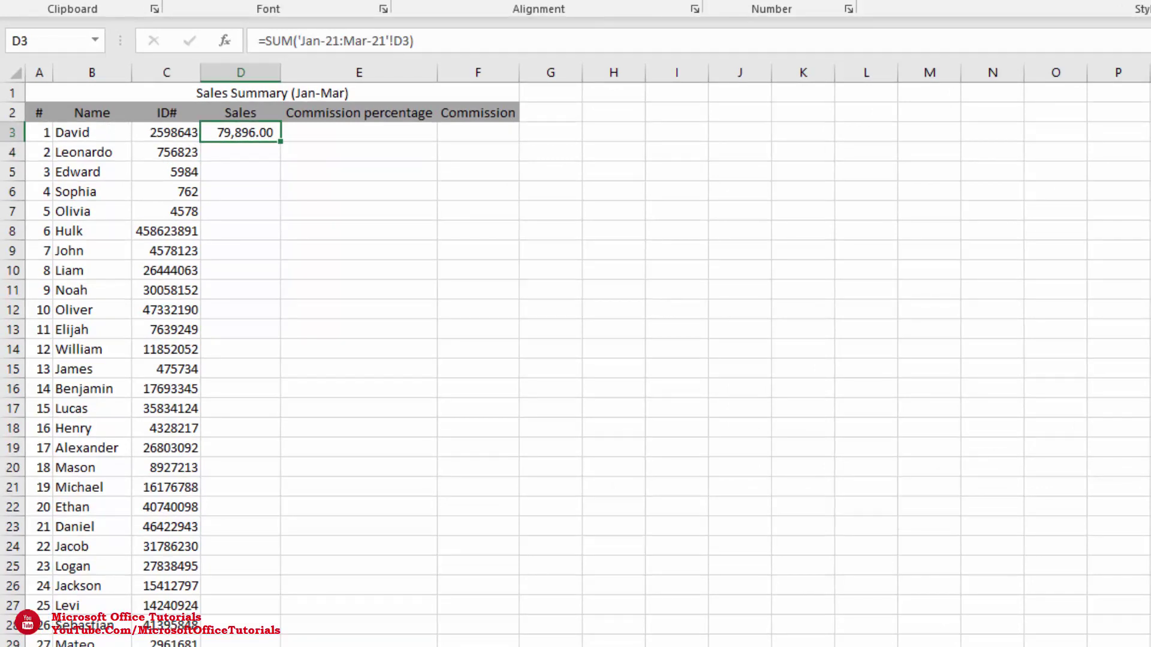
double_click(282, 143)
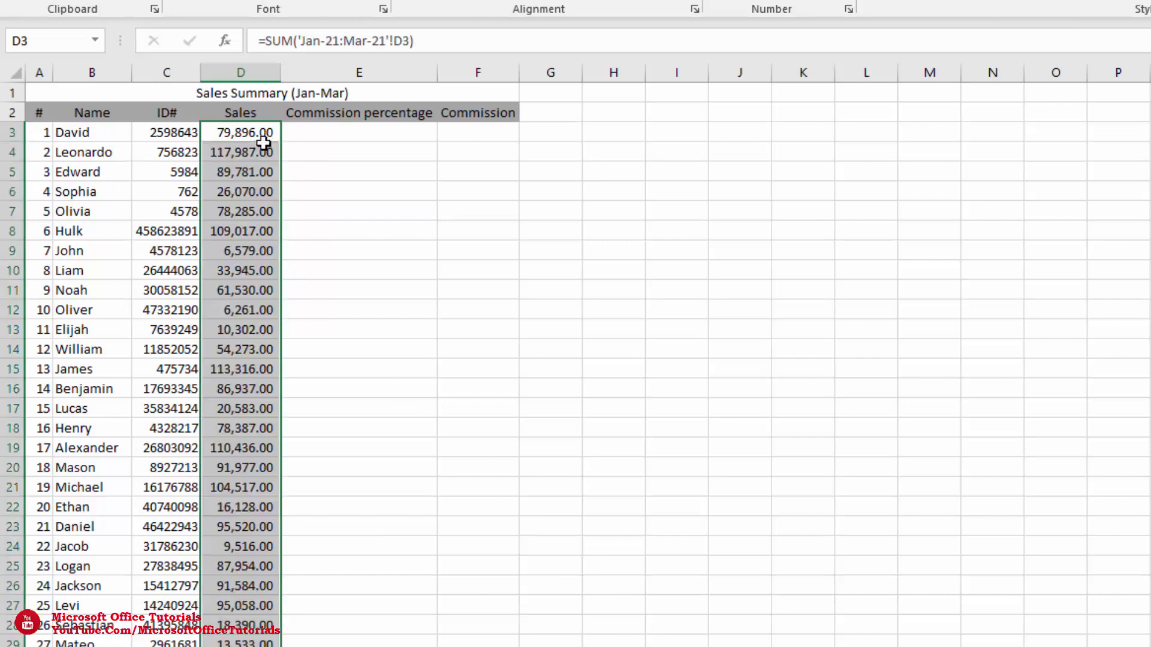
click(264, 151)
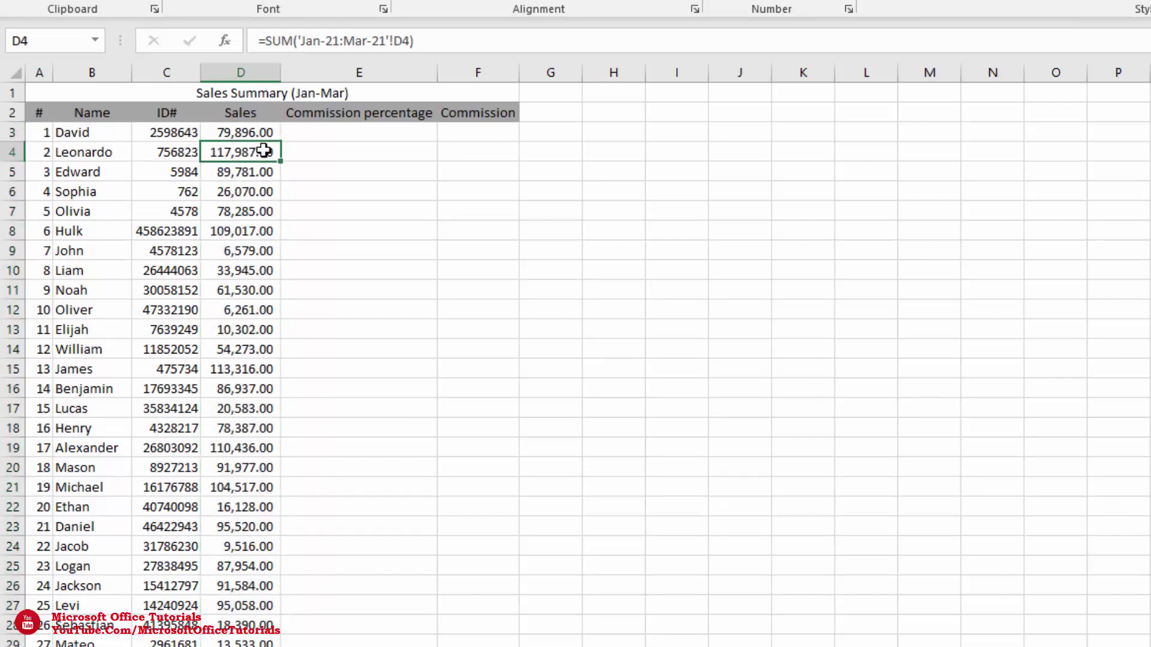
Check the summed sales and a month sheet's commission percentages, then select summary cell E3
click(79, 153)
click(90, 192)
click(255, 192)
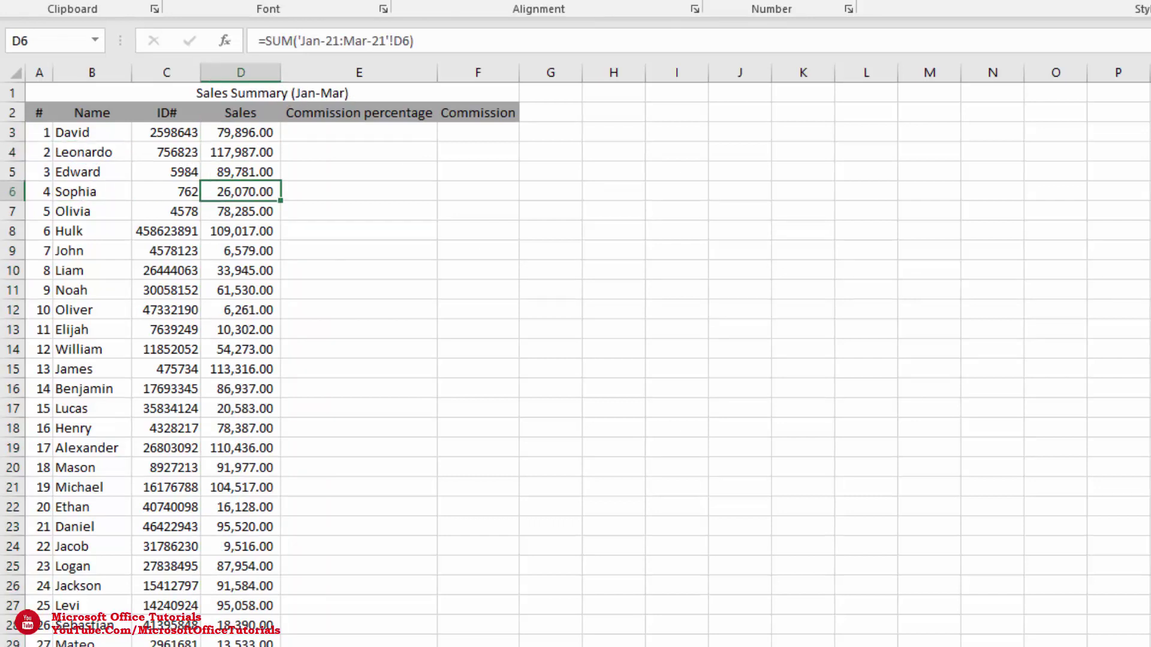
click(380, 139)
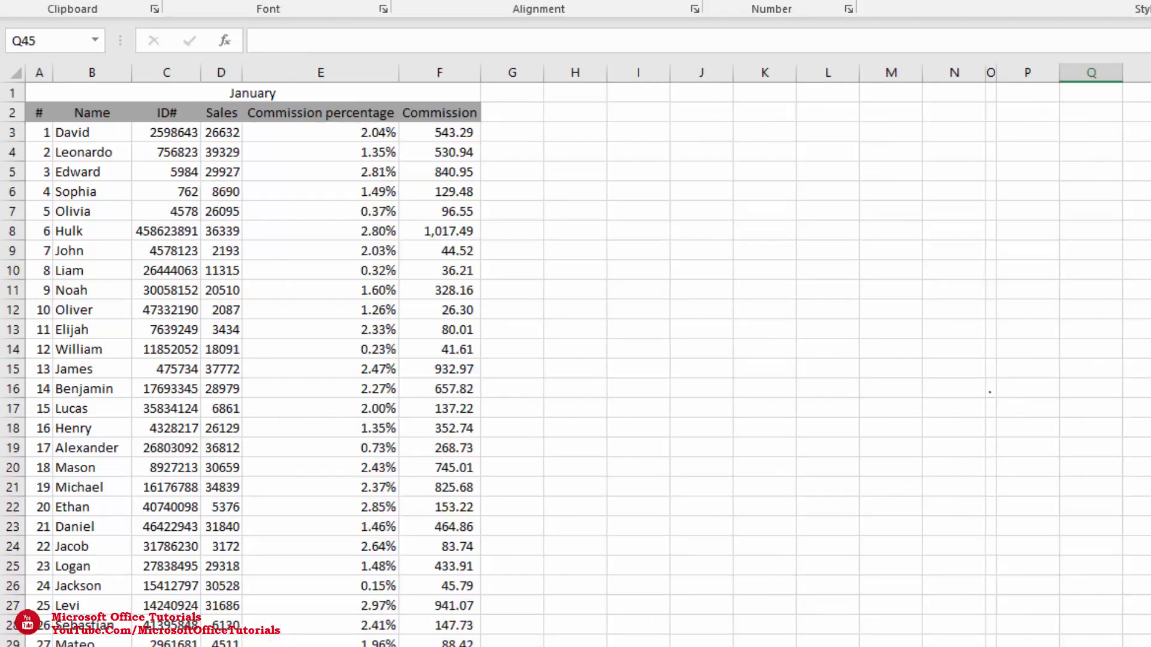
click(320, 231)
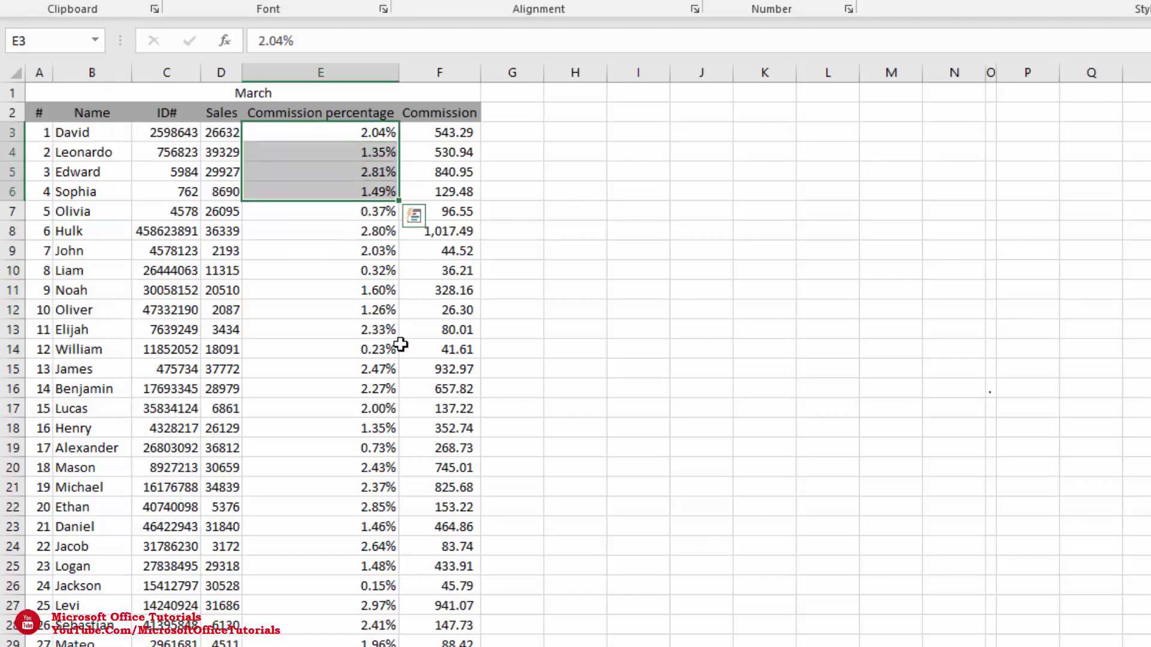
key(Escape)
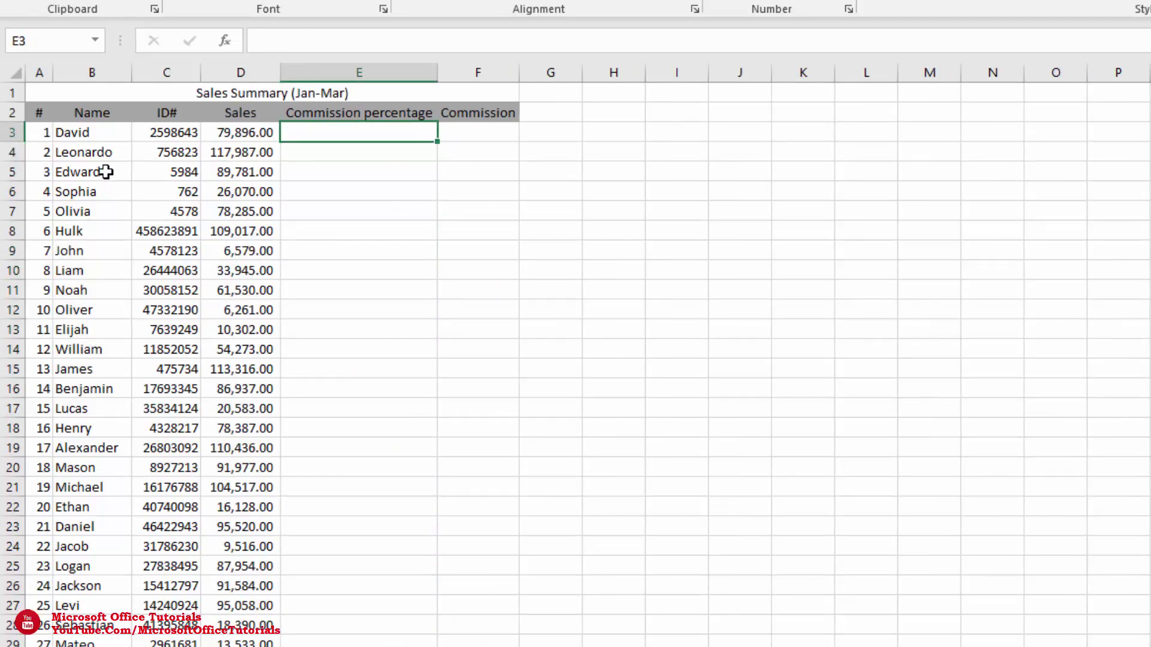
click(106, 172)
click(360, 135)
Enter =AVERAGE('Jan-21:Mar-21'!E3) in E3 and fill it down the Commission percentage column
text(=average)
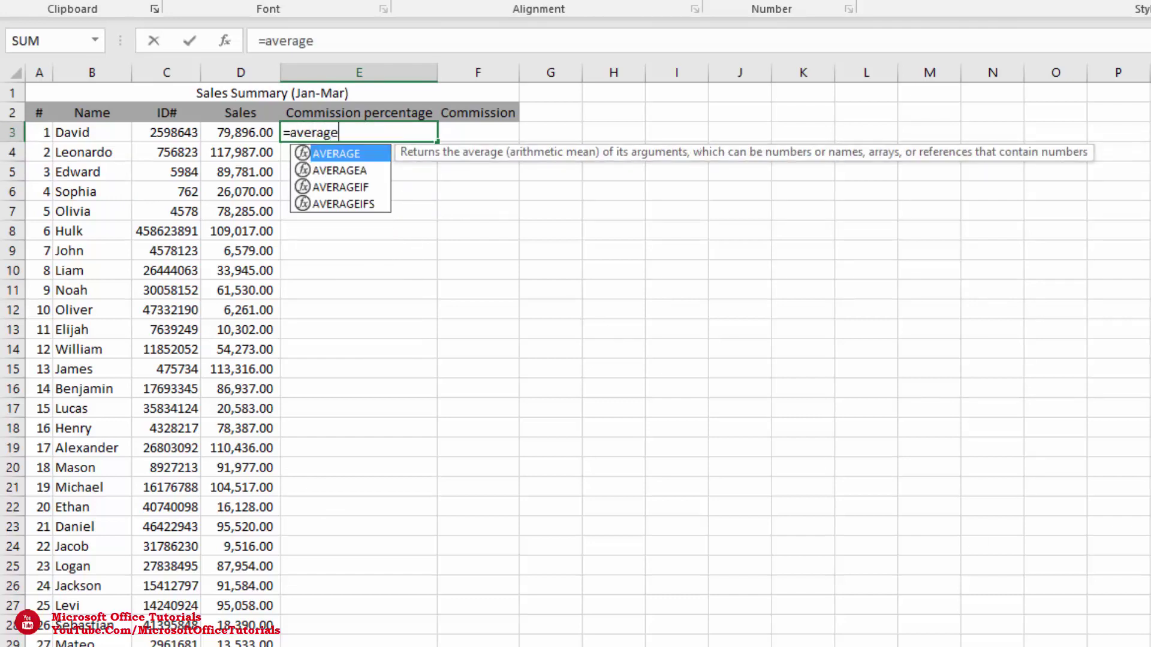
key(Tab)
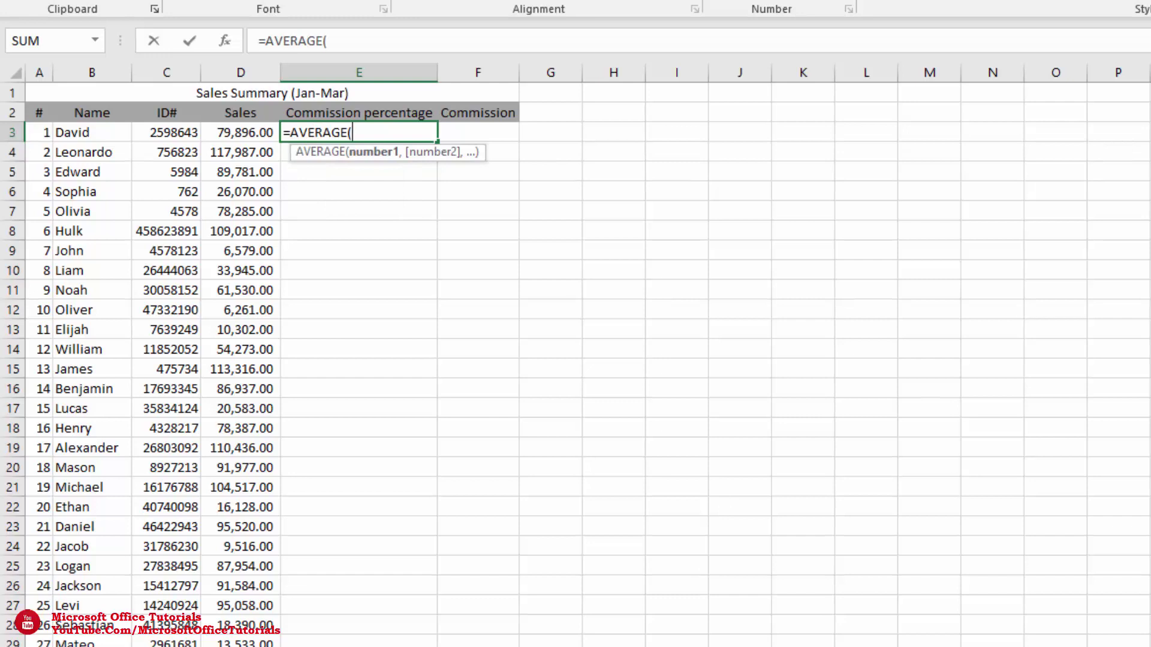
key(ctrl+Page_Down)
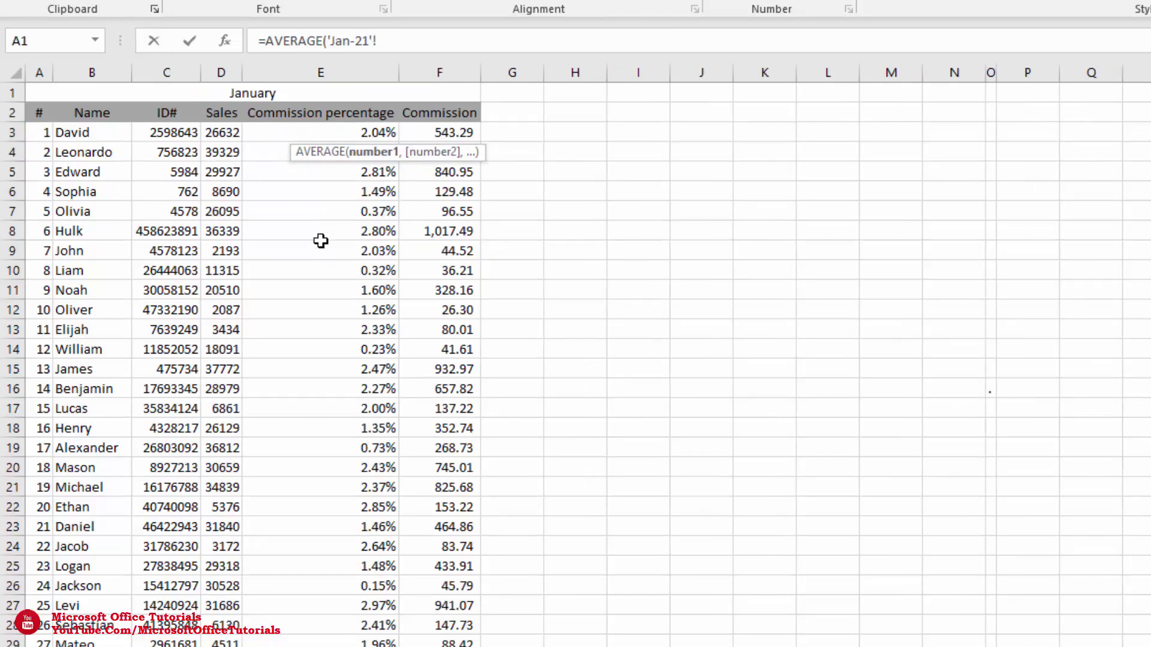
click(347, 131)
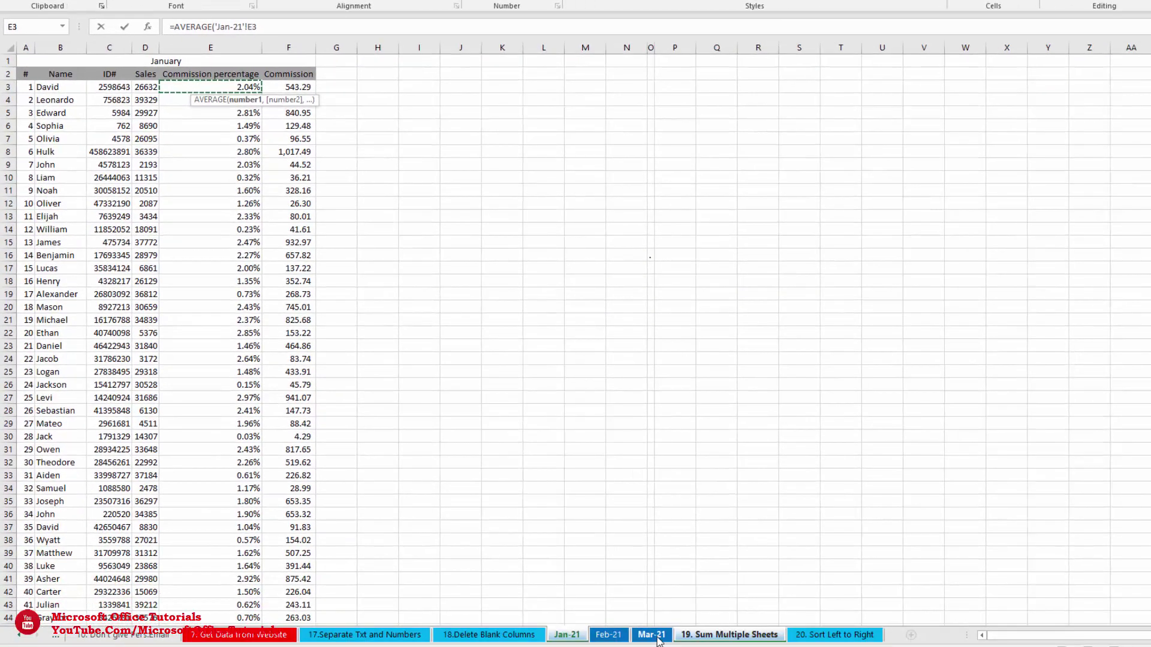
shift+click(654, 635)
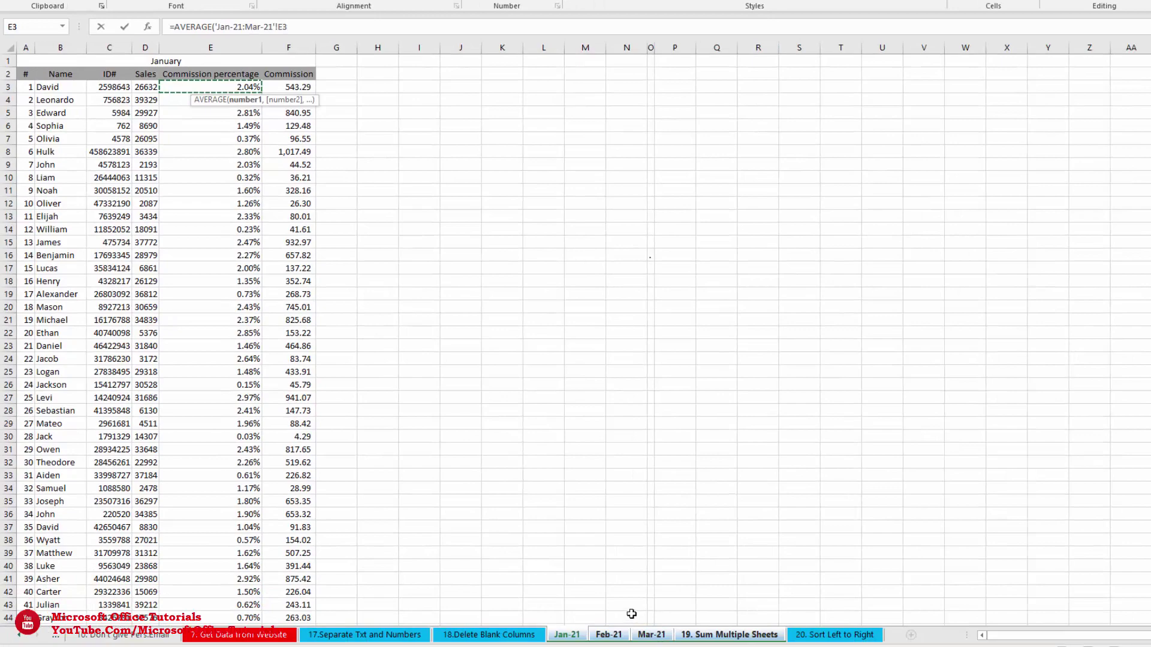
key(Return)
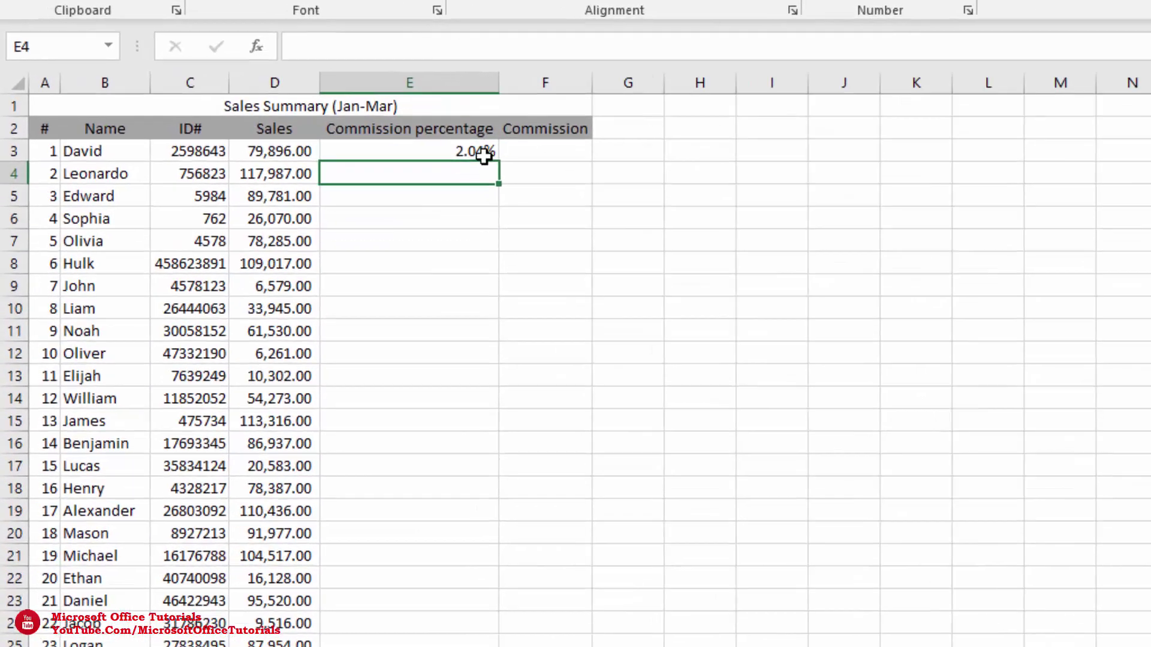
click(483, 155)
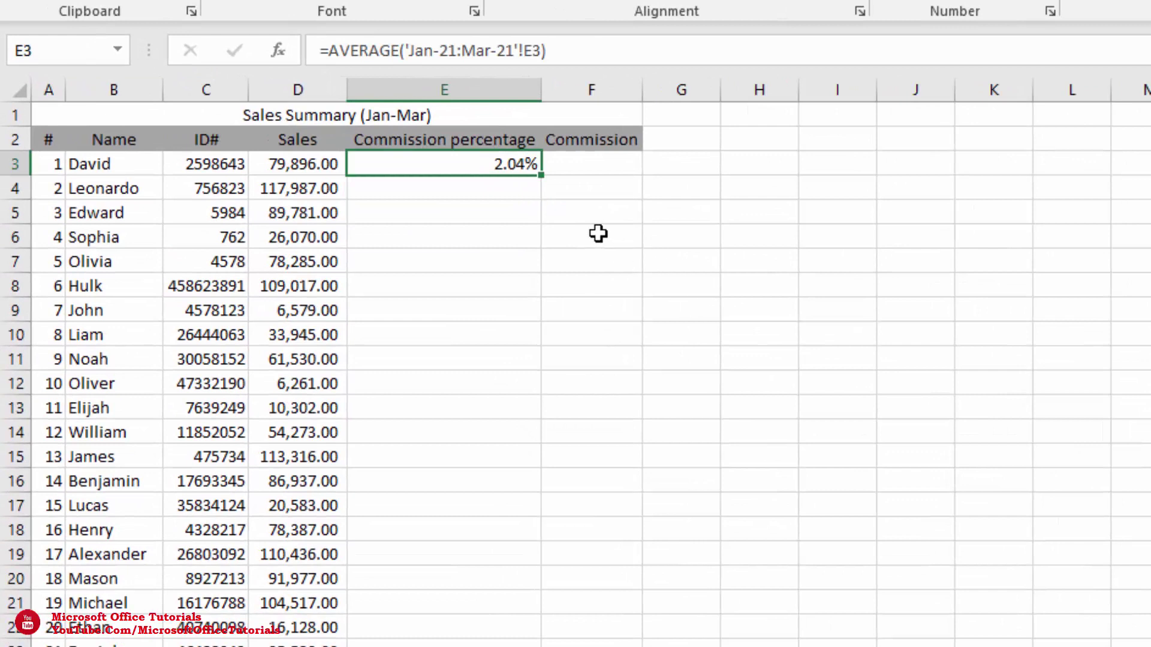
double_click(545, 173)
Enter a sales-times-percentage formula =D3*E3 in F3
click(599, 344)
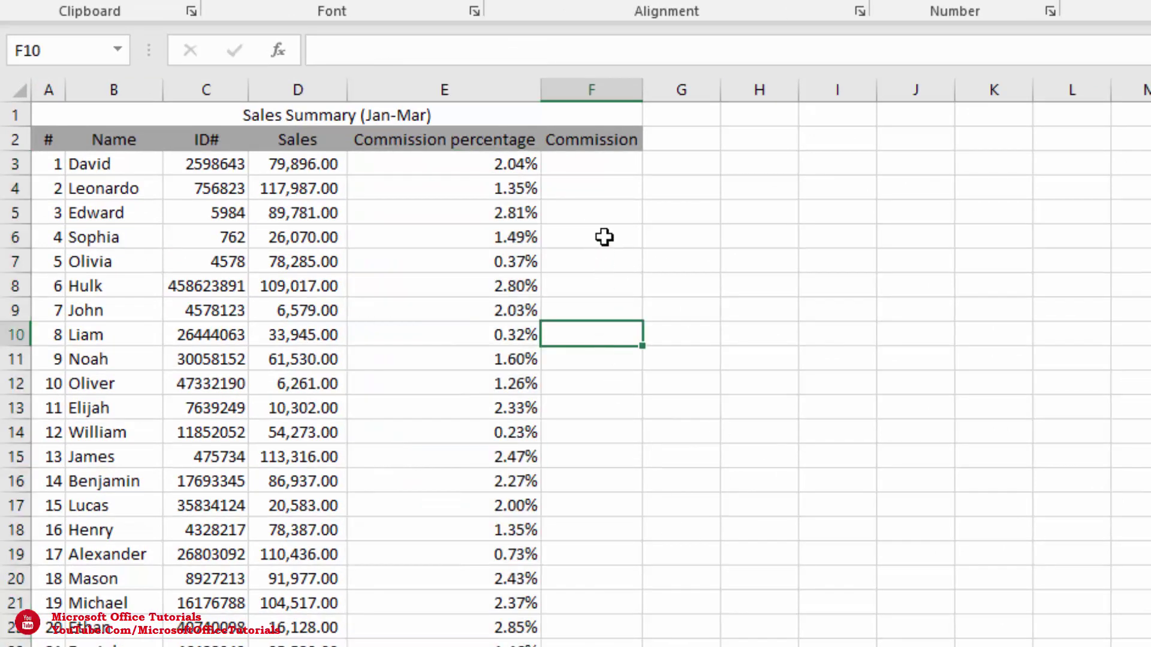
click(606, 172)
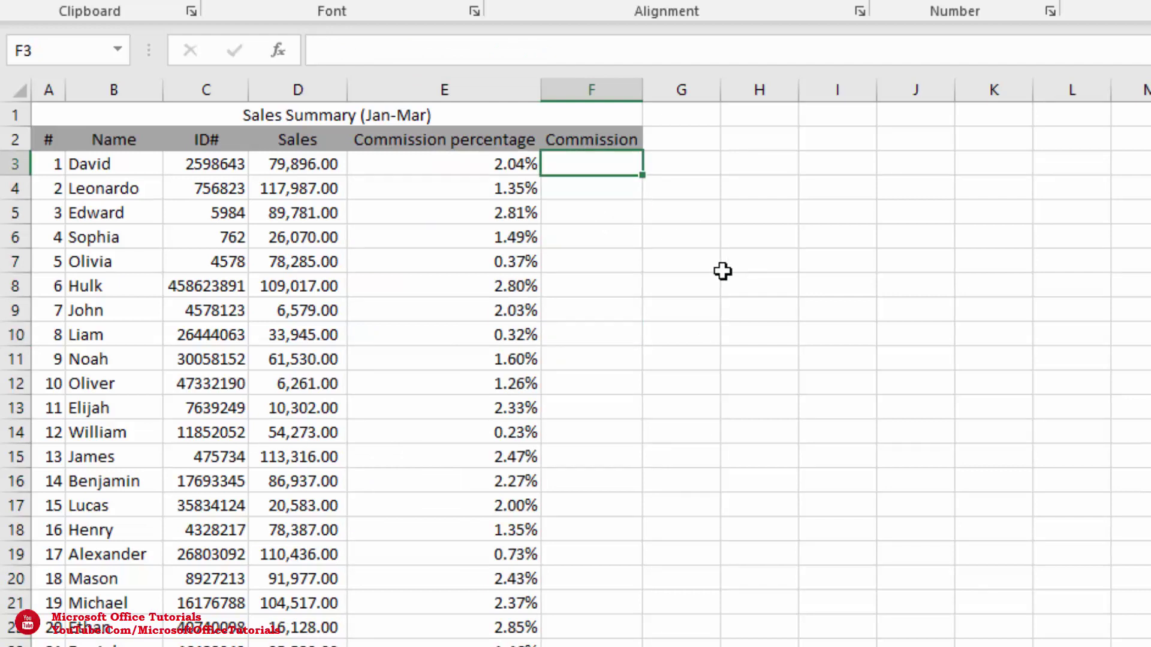
text(=)
key(Left)
key(Left)
text(*)
key(Left)
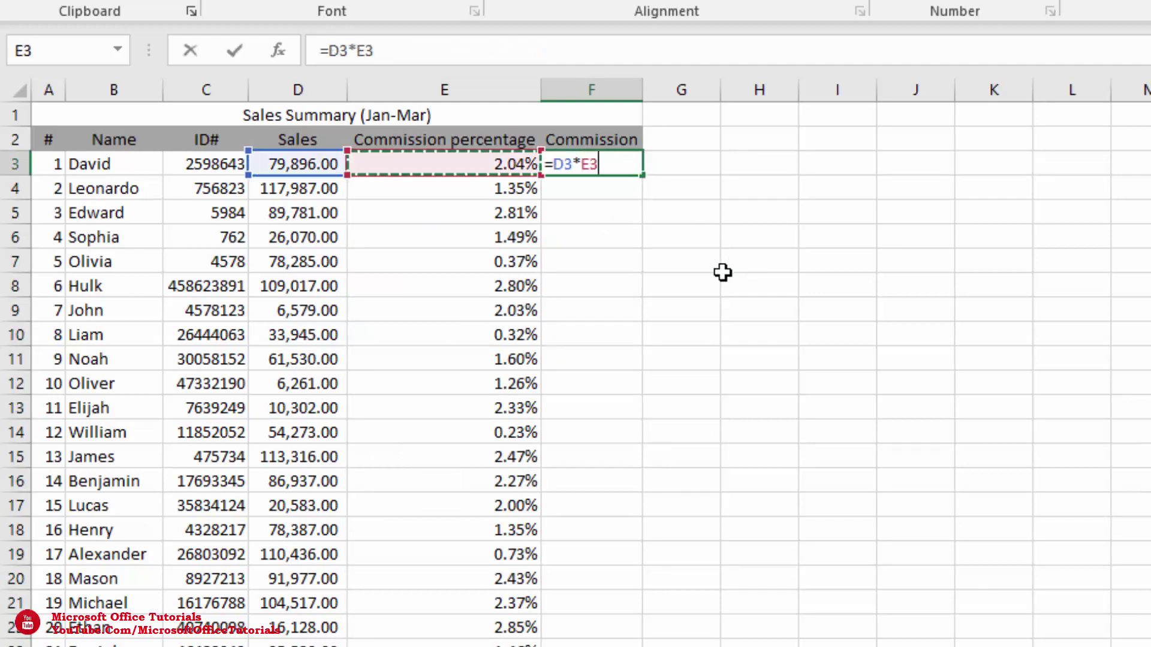
key(Return)
Replace F3 with =SUM('Jan-21:Mar-21'!F3) and fill it down the Commission column
click(606, 161)
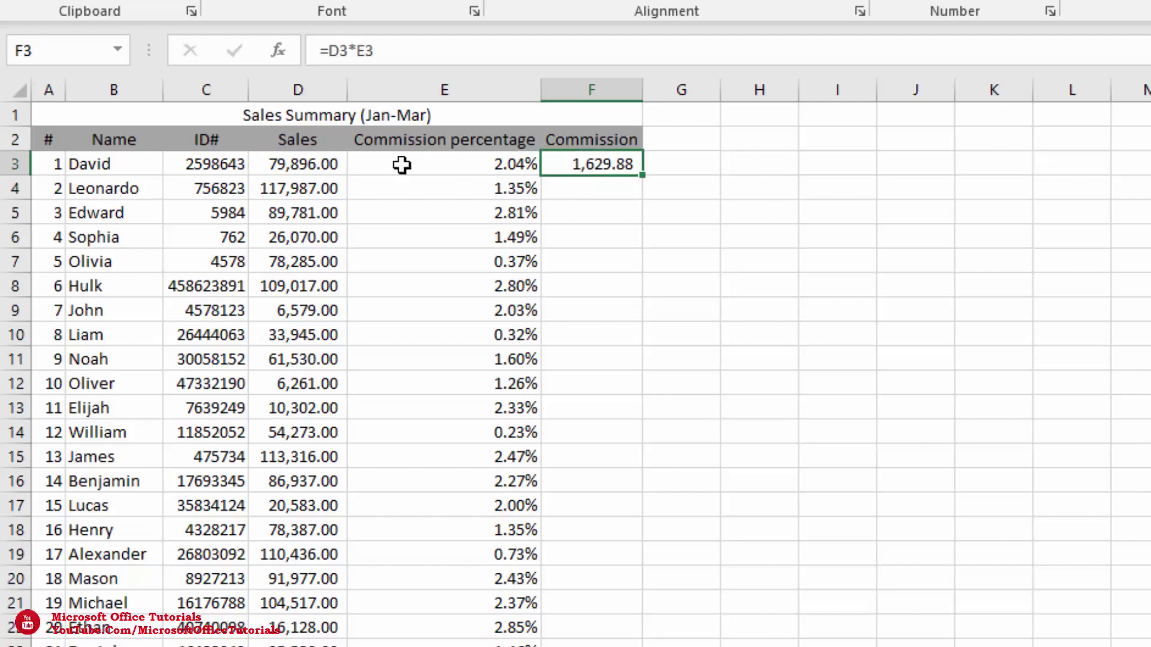
text(=sum)
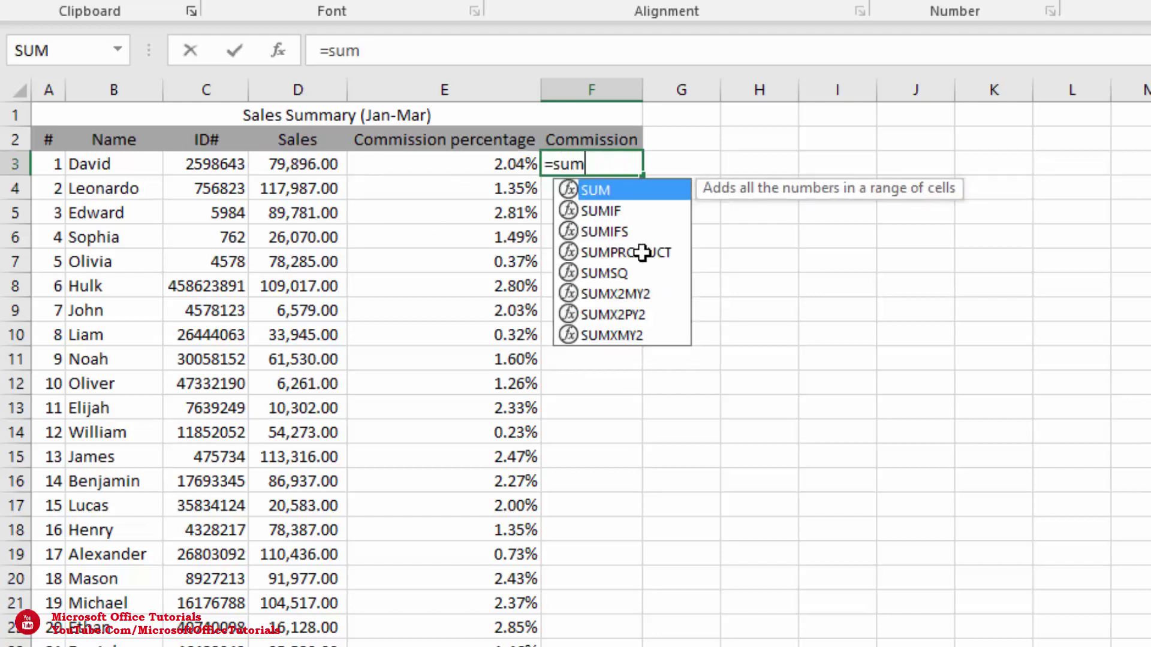
key(Tab)
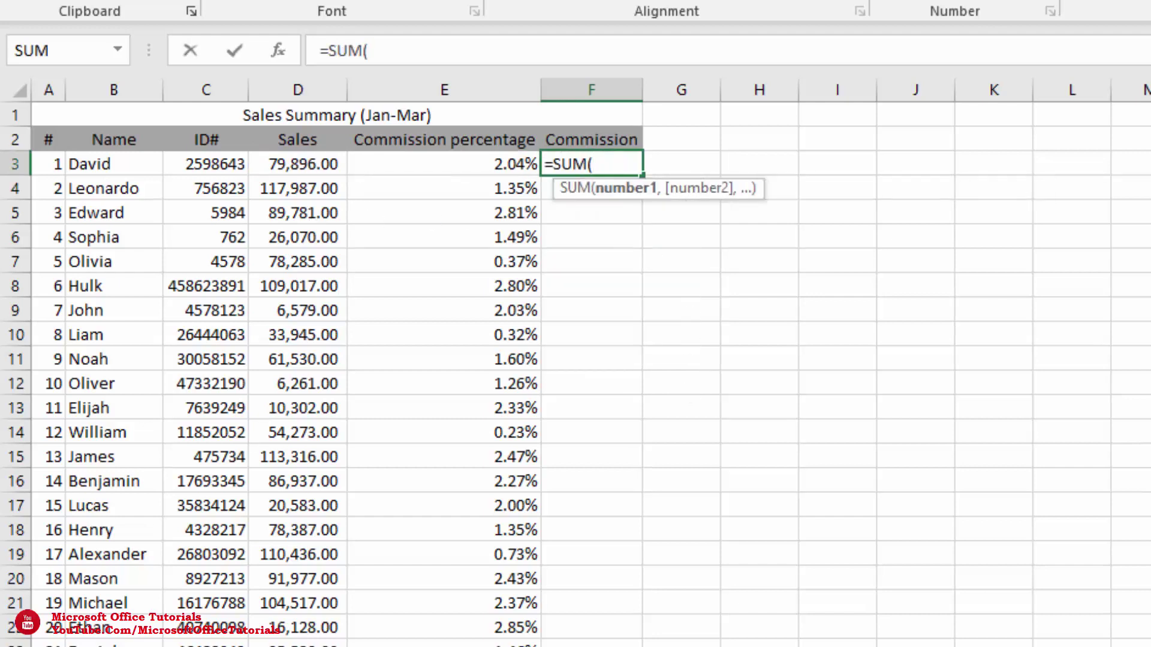
click(693, 623)
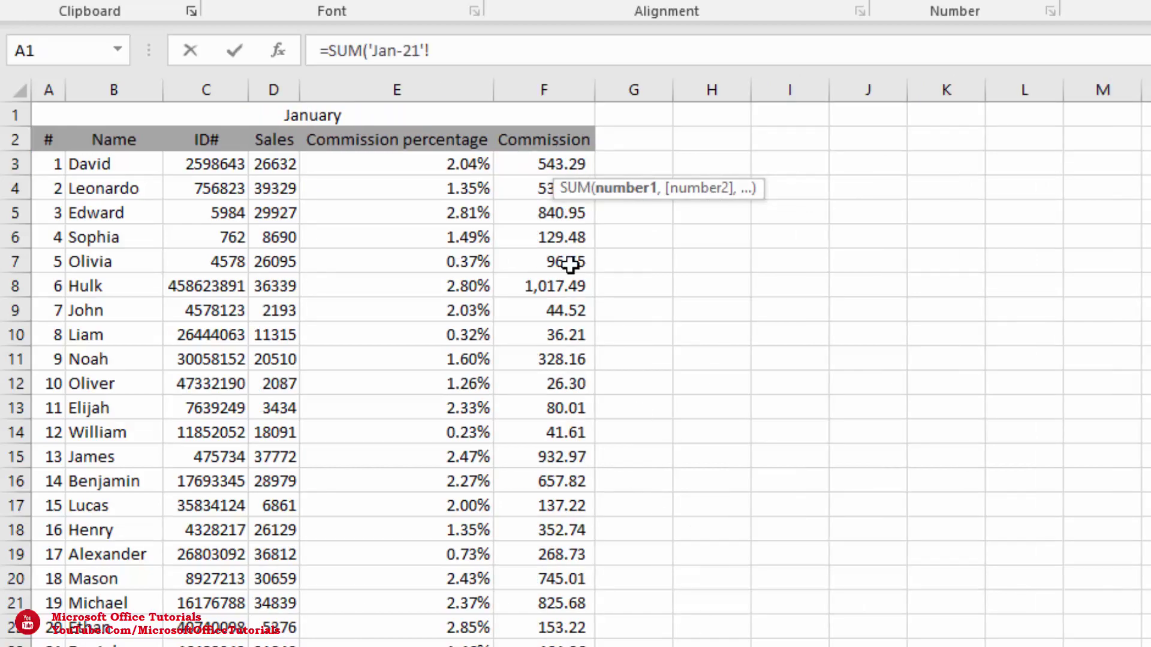
click(540, 157)
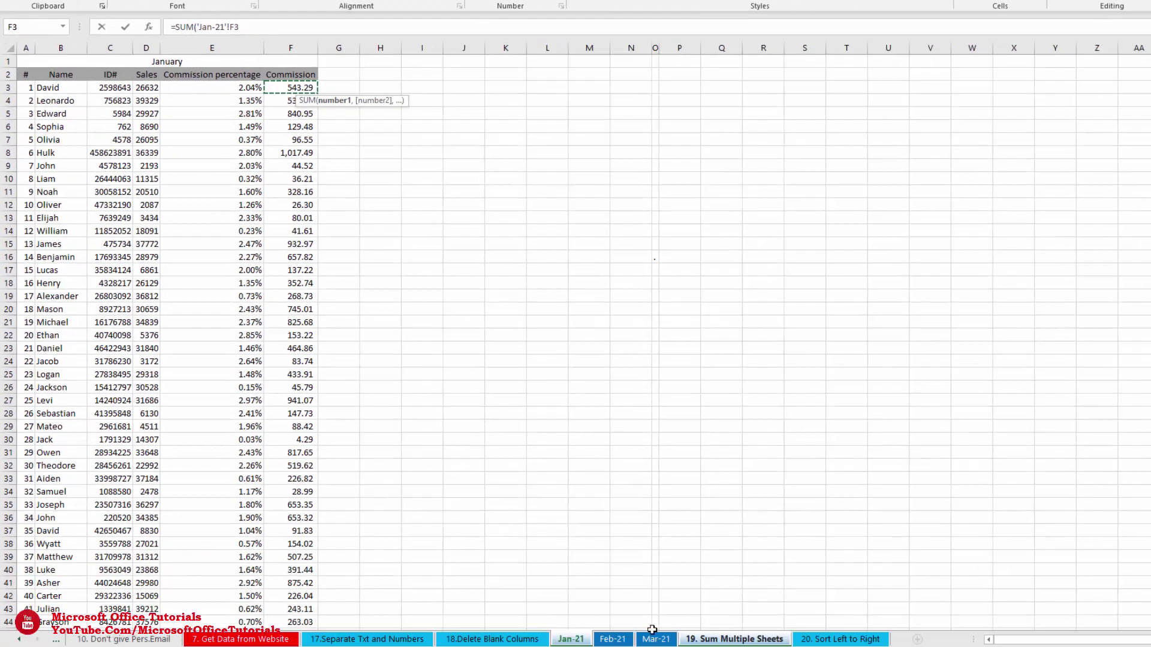
shift+click(658, 640)
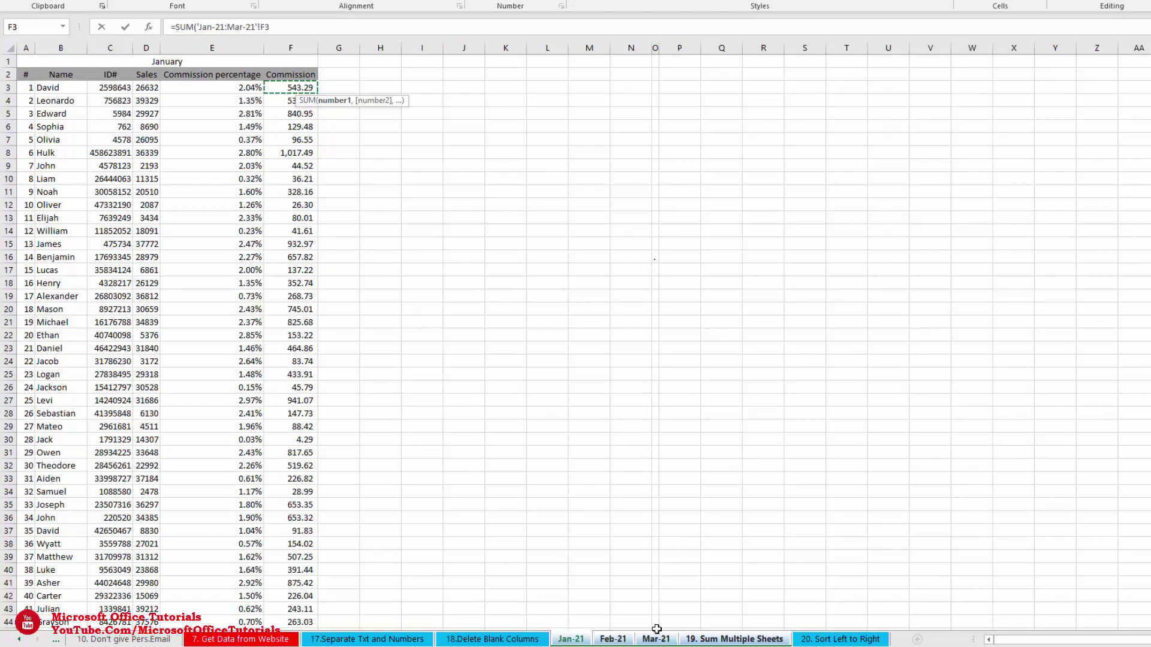
key(Return)
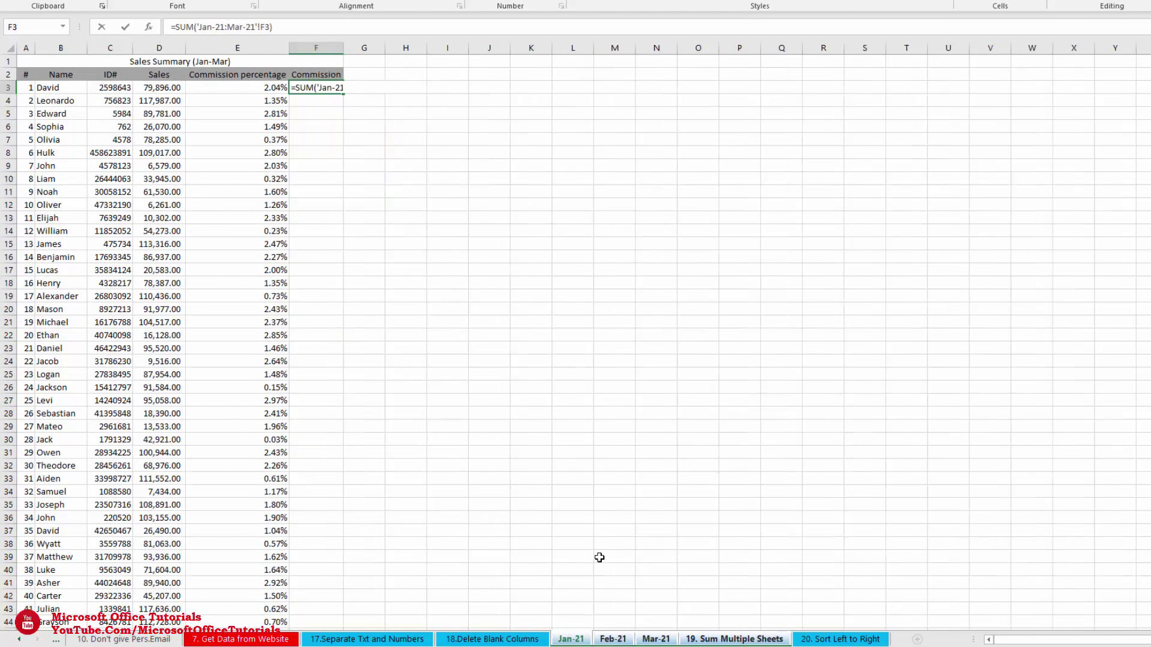
click(336, 85)
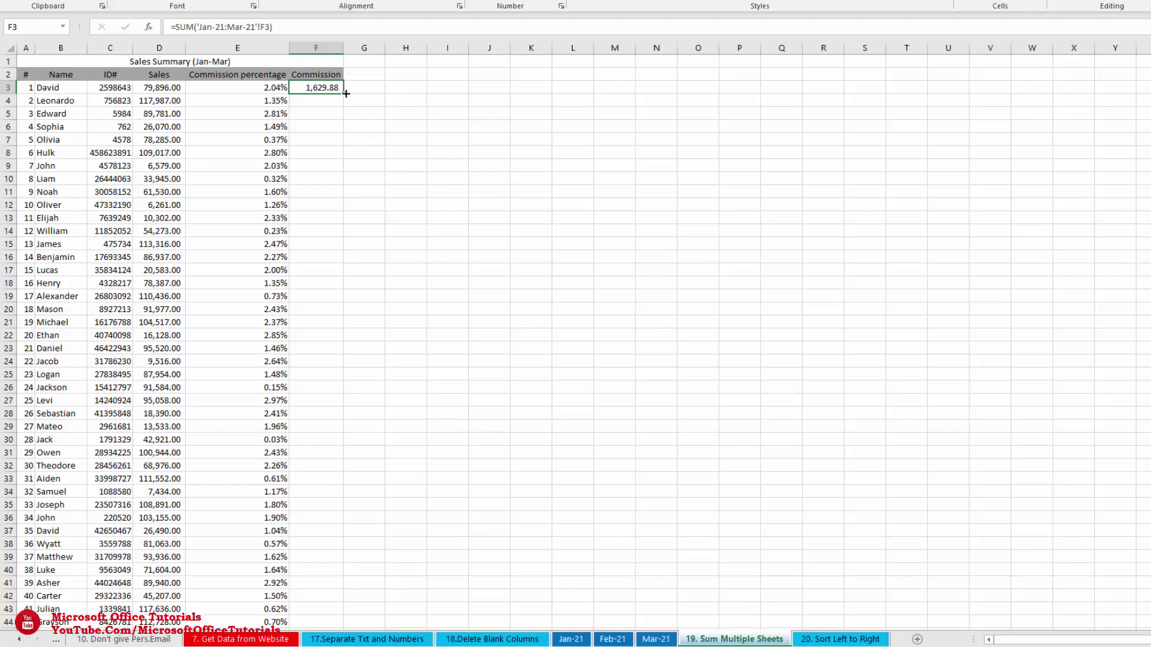
double_click(345, 93)
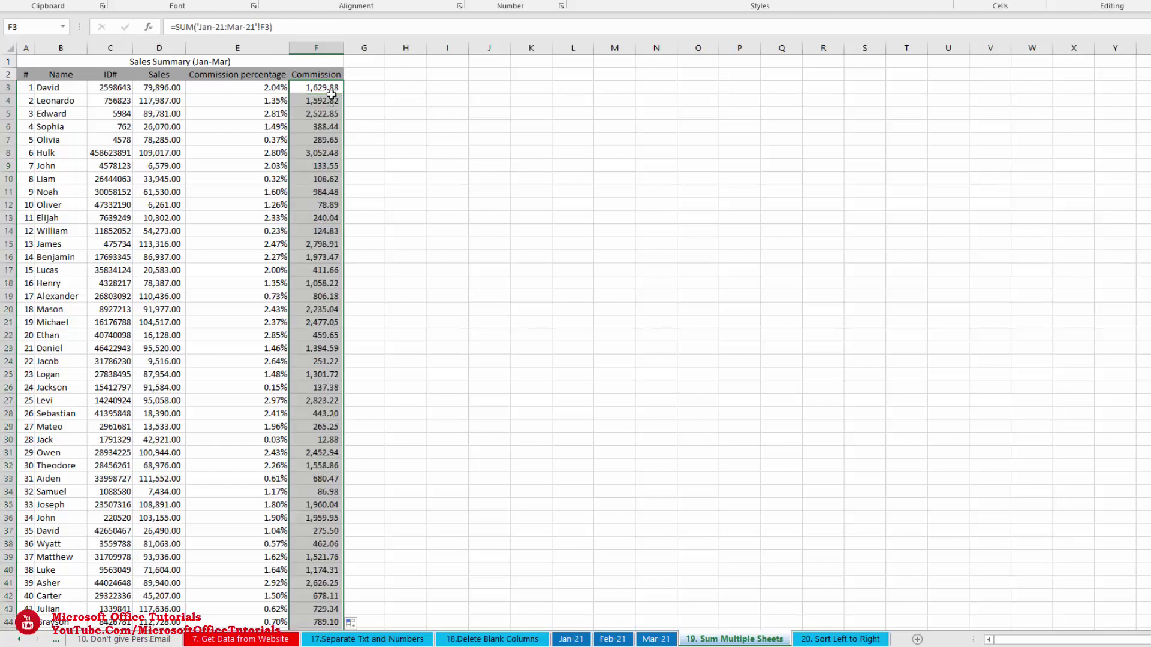
Review the filled commission totals and F3's formula, then select G3
drag(331, 97, 327, 218)
drag(60, 88, 62, 126)
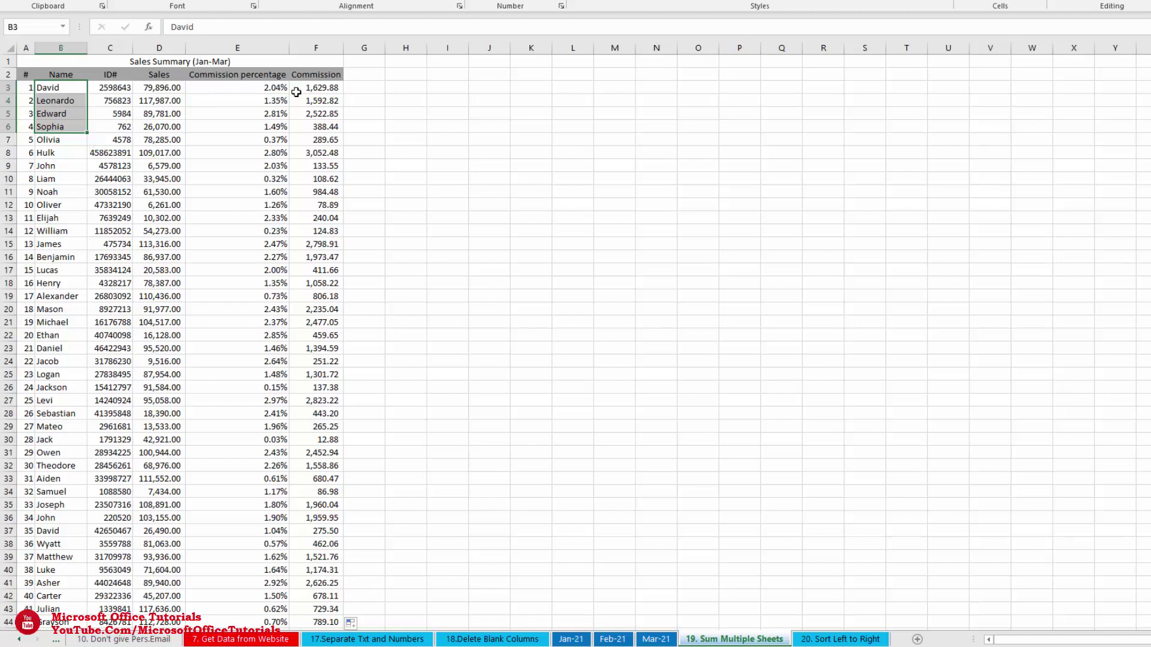
click(324, 88)
click(355, 88)
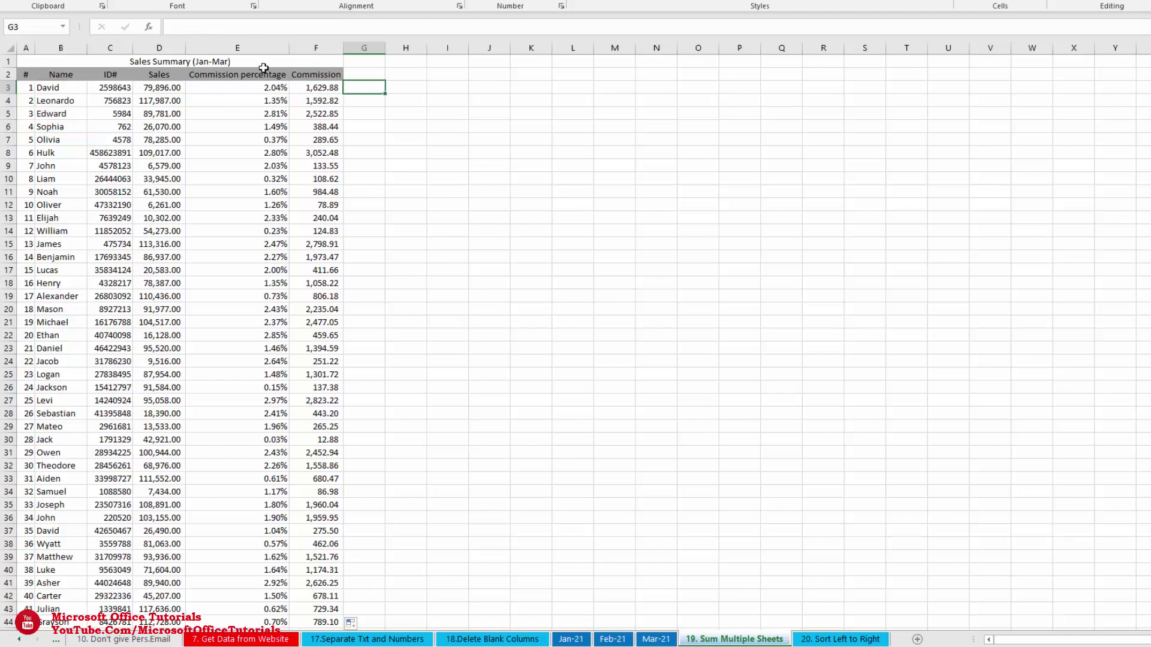
Enter ='Jan-21'!F3+'Feb-21'!F3+'Mar-21'!F3 in G3, giving 1,629.88
text(=)
click(570, 641)
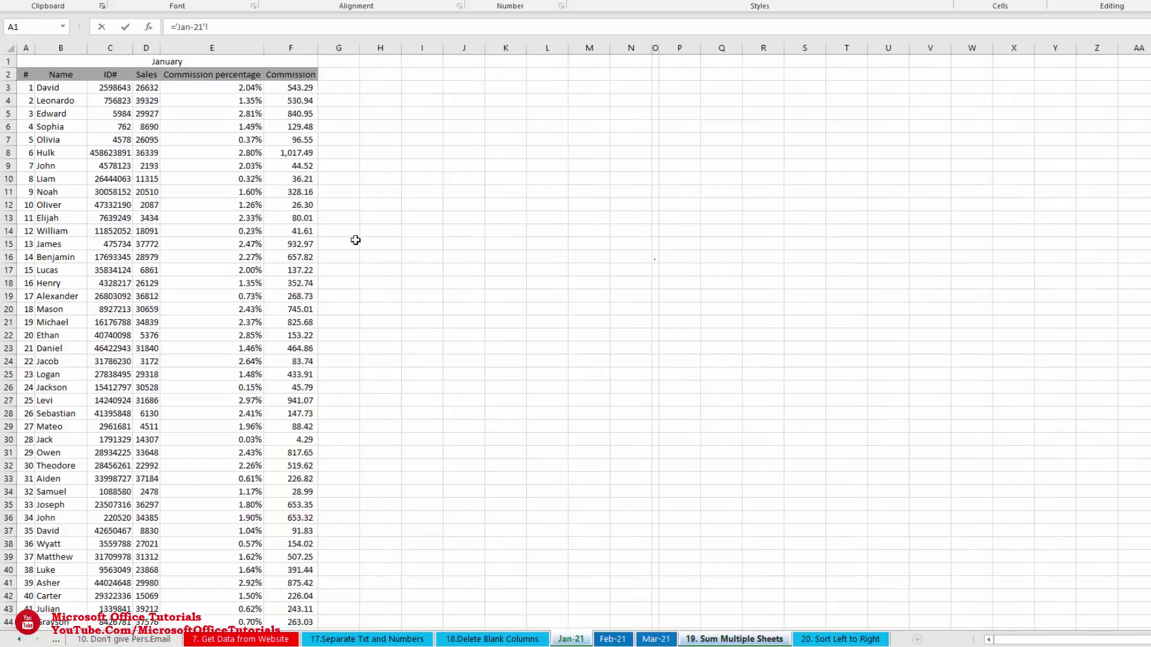
click(278, 87)
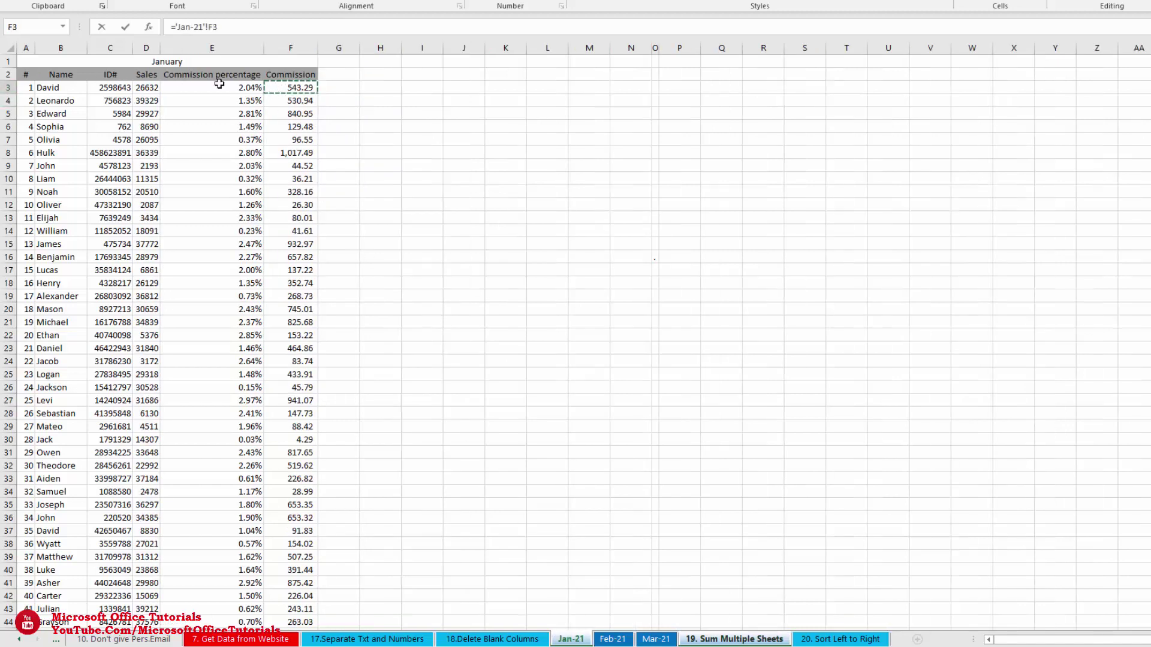
text(+)
click(610, 641)
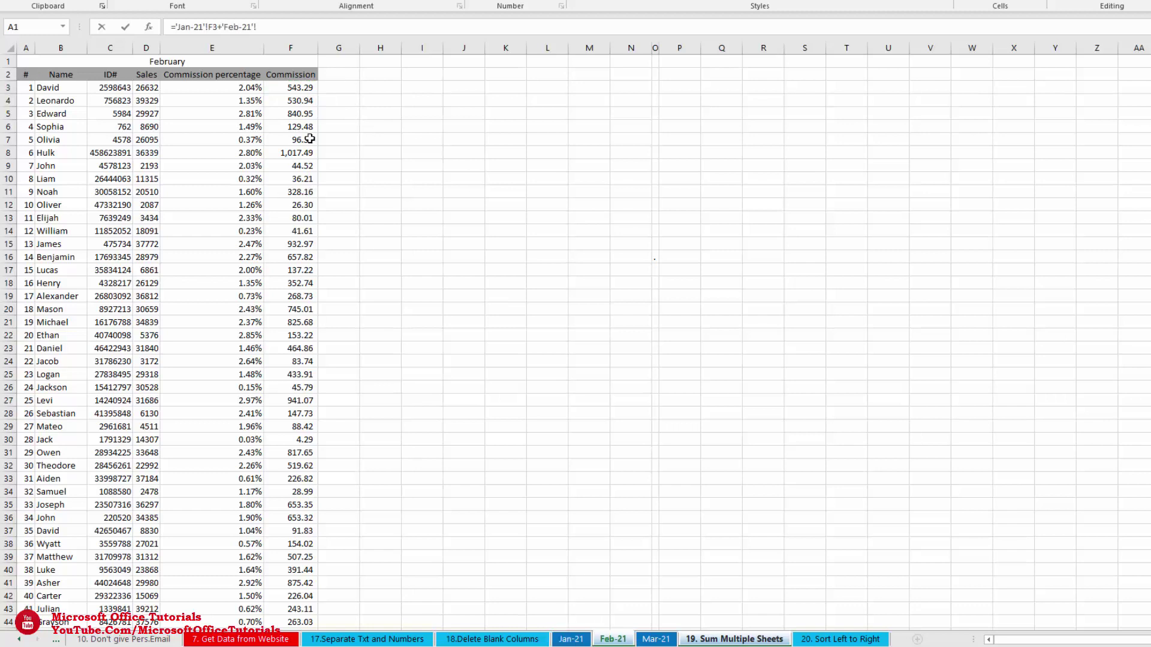
click(285, 88)
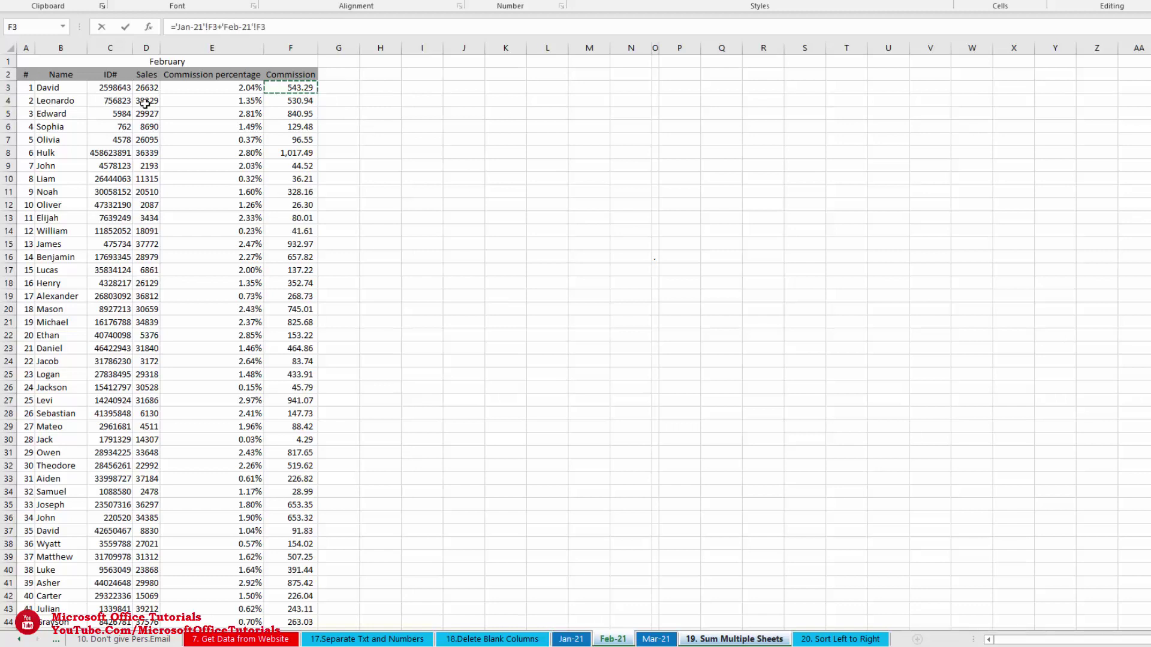
text(+)
click(659, 641)
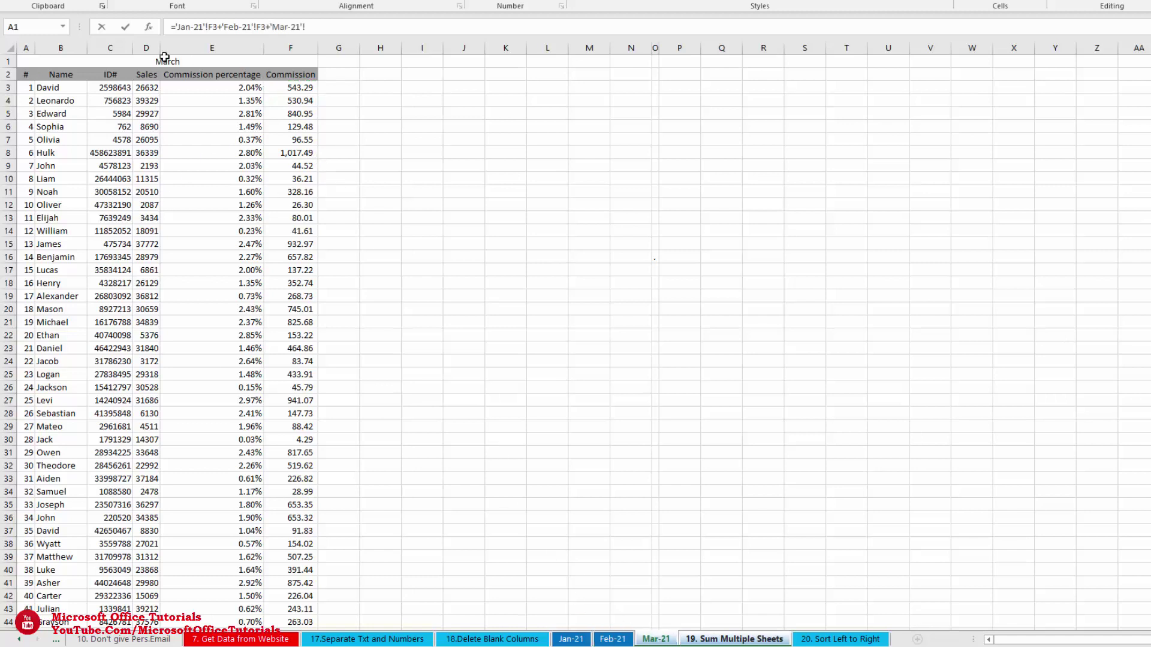
click(284, 87)
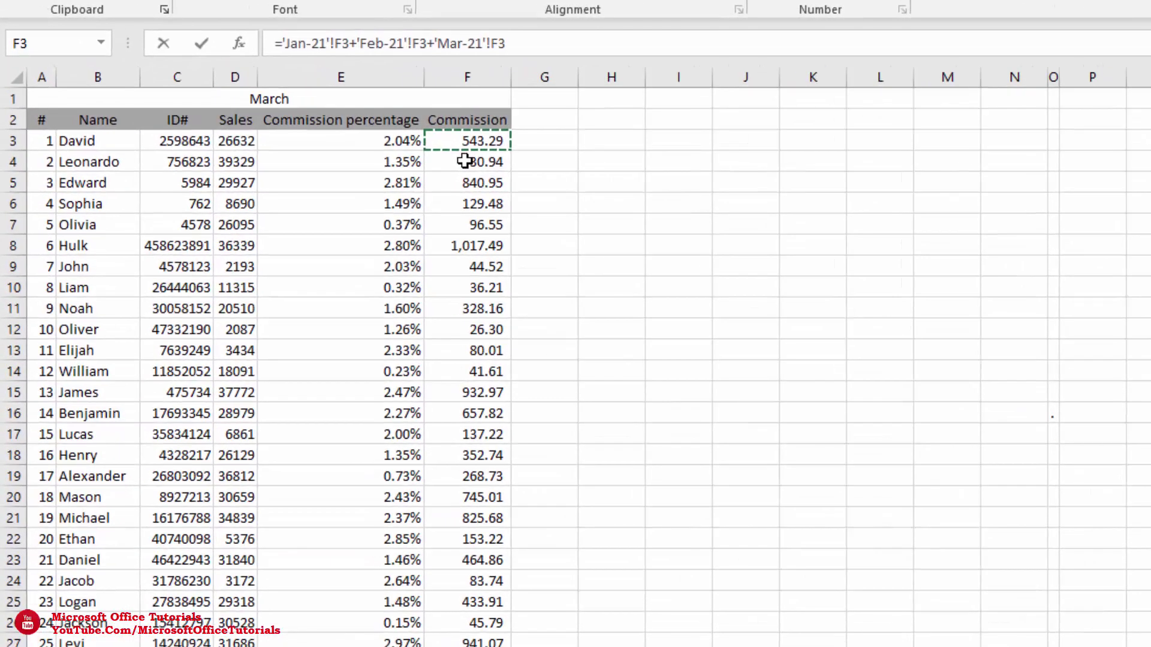
key(Return)
click(581, 147)
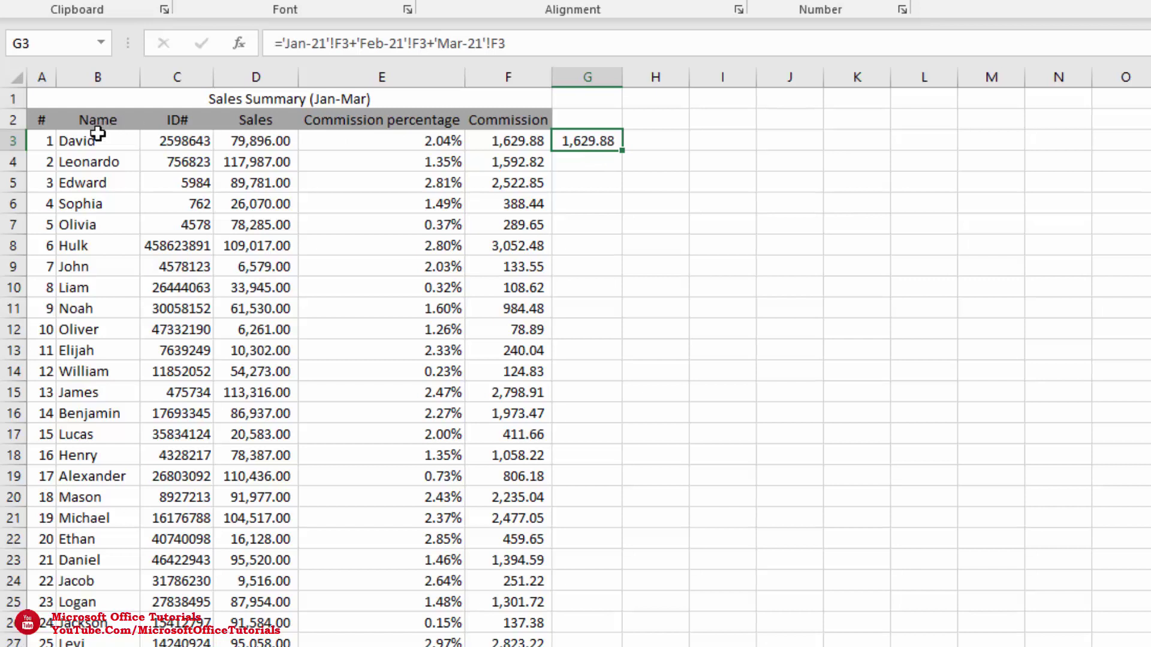
Compare F3 and G3, then enter =F3-G3 in H3
click(513, 139)
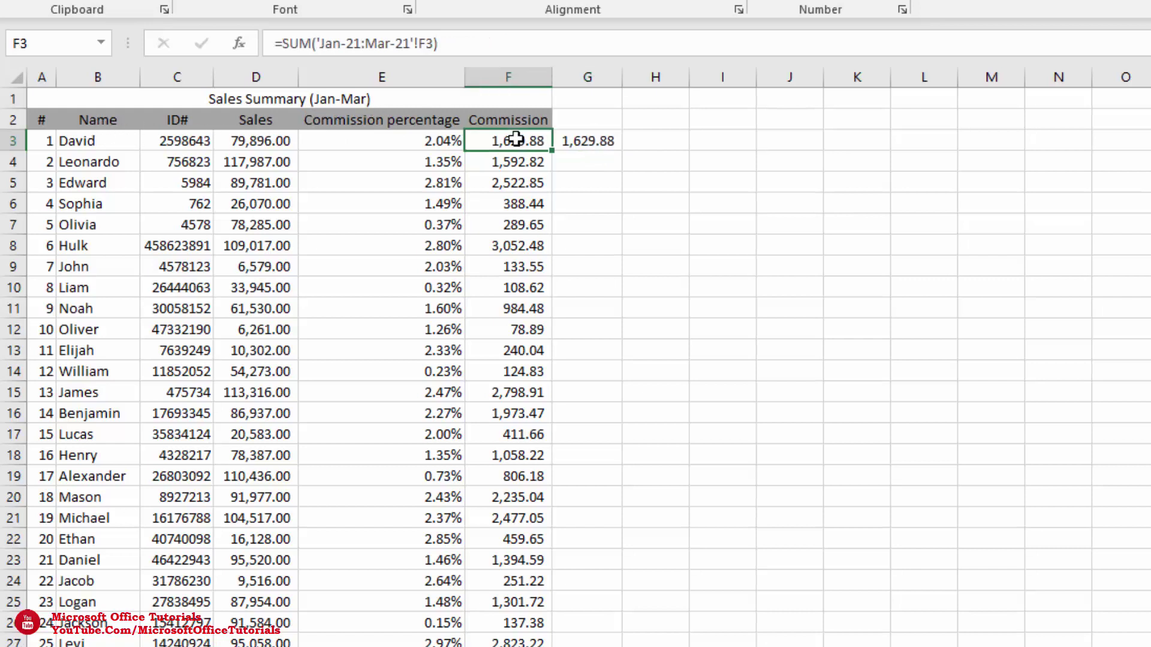
drag(514, 138, 632, 139)
click(652, 138)
text(=)
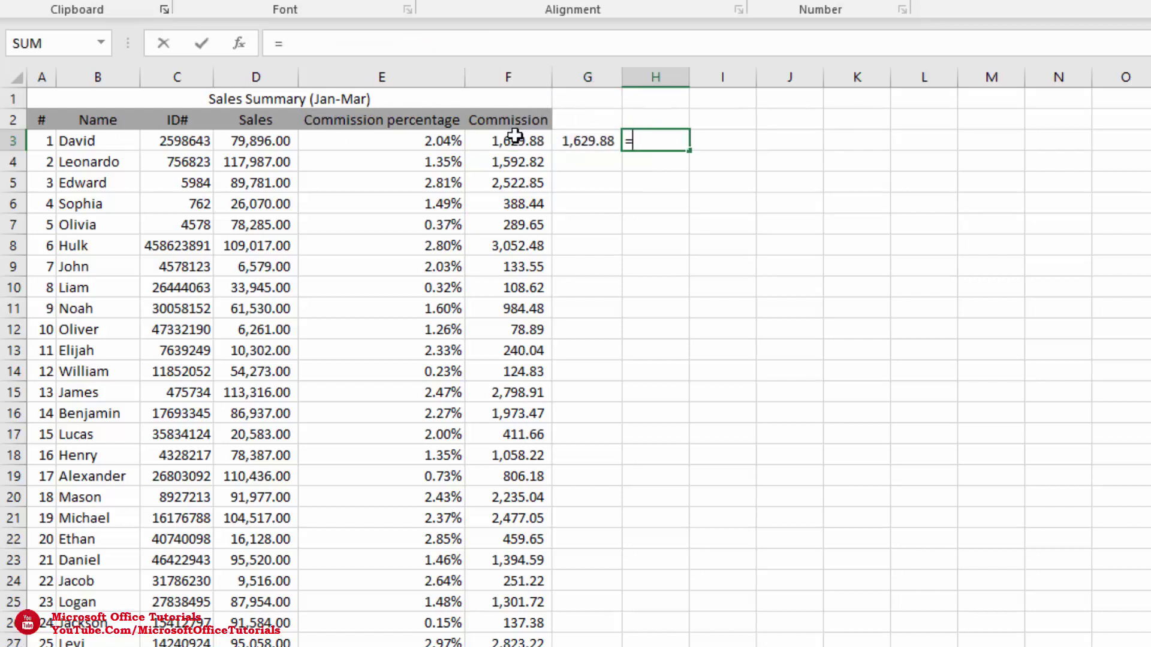
click(516, 137)
text(-)
click(590, 142)
key(Return)
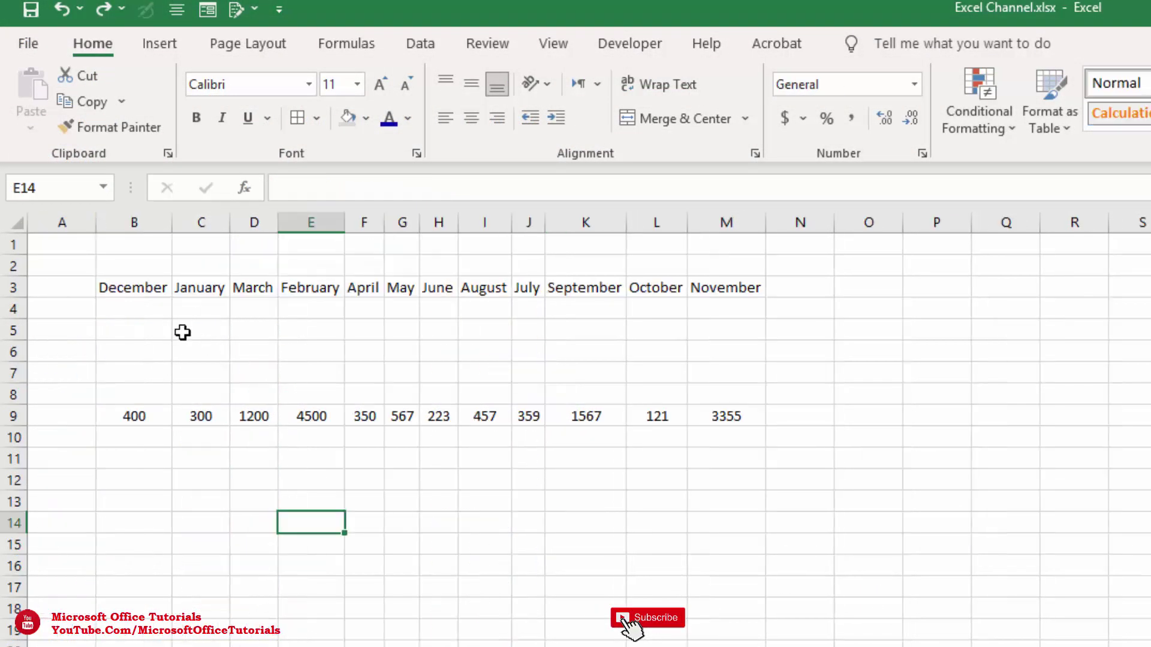
On the month sheet, select the twelve unsorted month names in B3:M3
drag(128, 291, 724, 291)
click(663, 353)
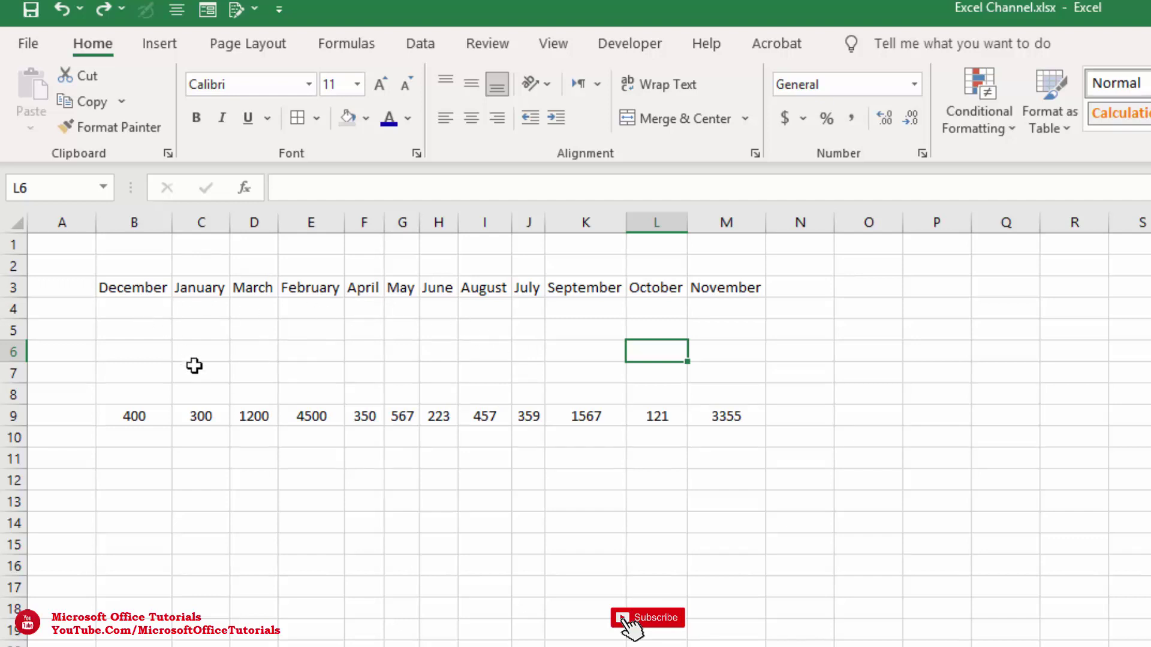
drag(123, 289, 726, 289)
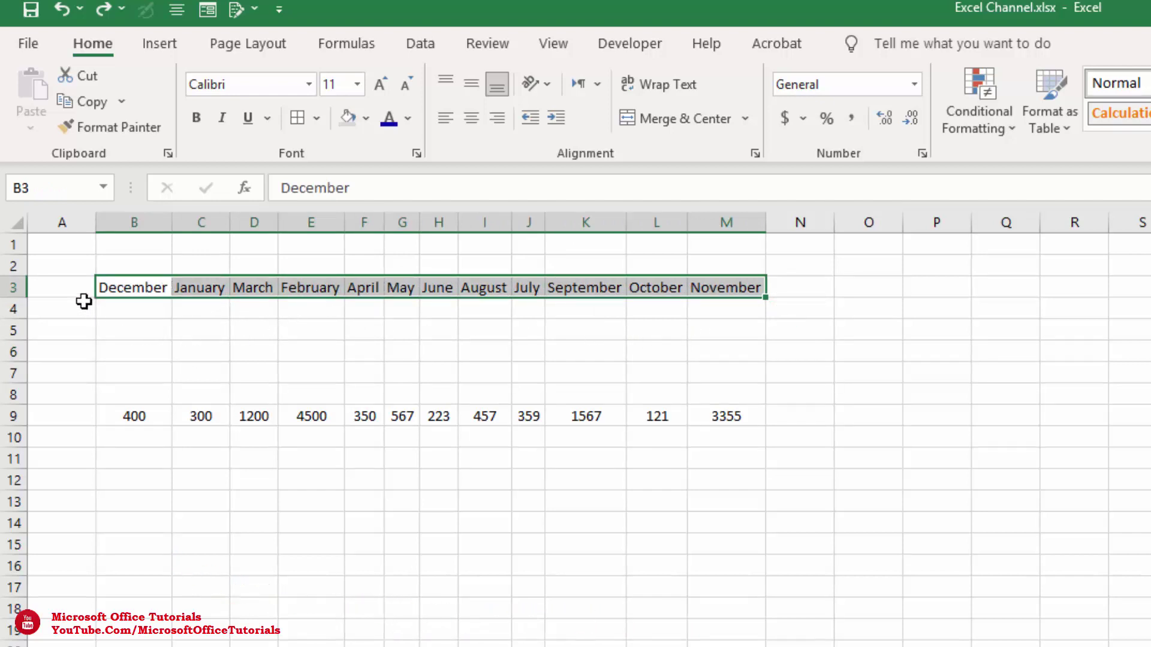
drag(113, 288, 729, 292)
Open Data > Sort for row 3 and set the sort orientation to left to right
click(426, 49)
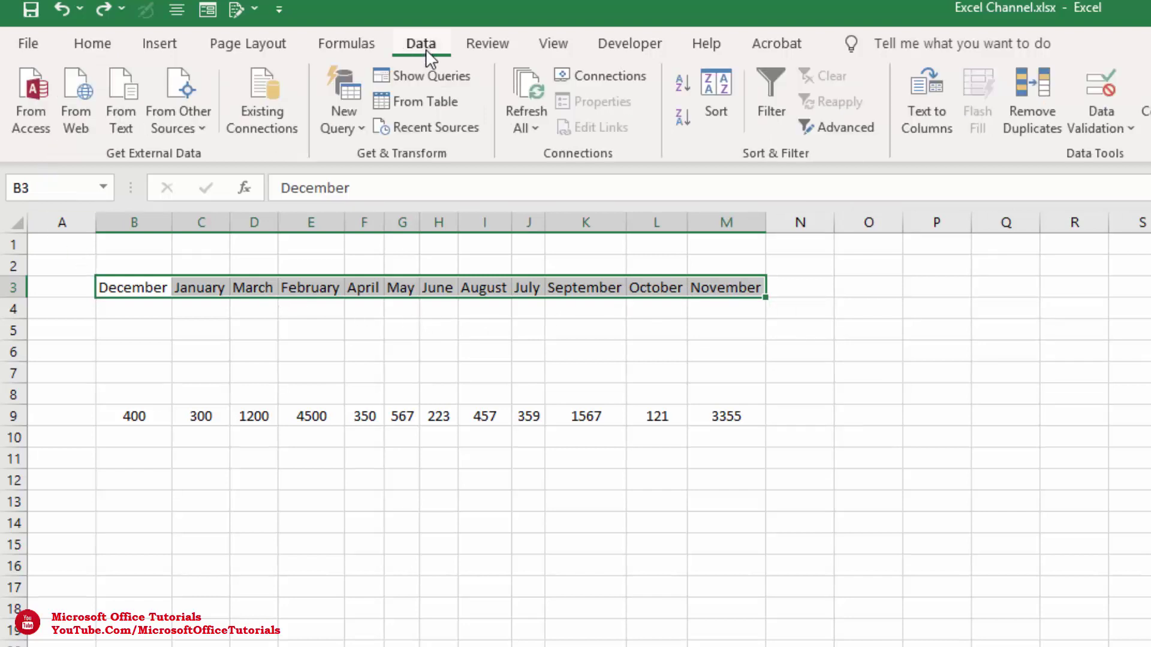
click(713, 91)
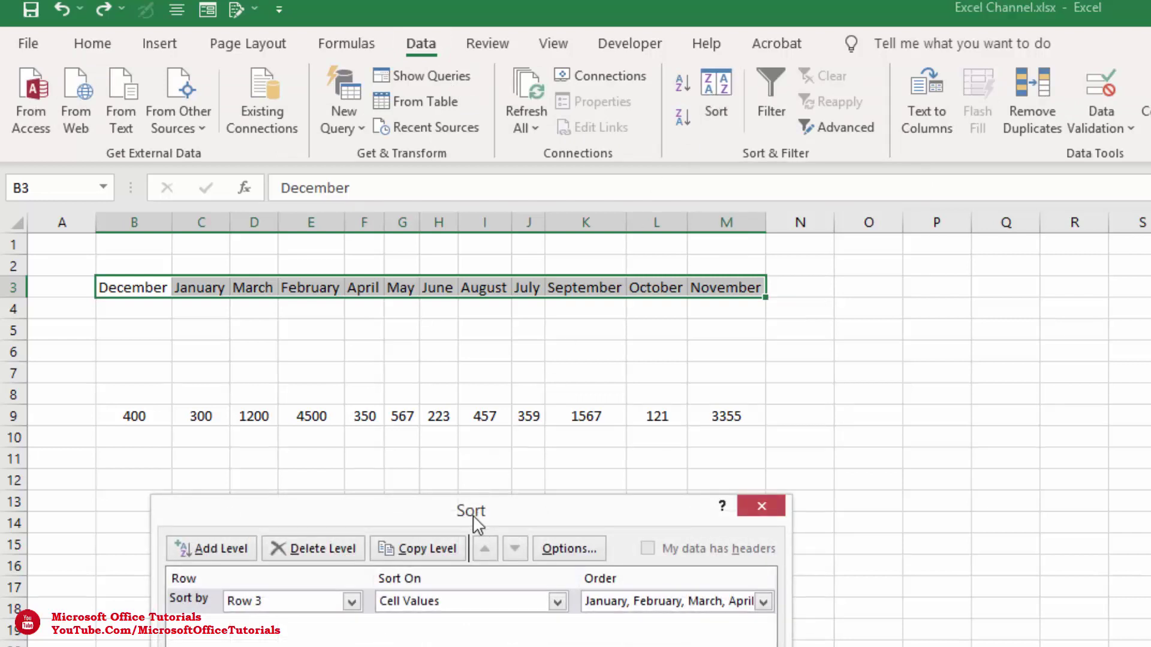
drag(473, 514, 396, 322)
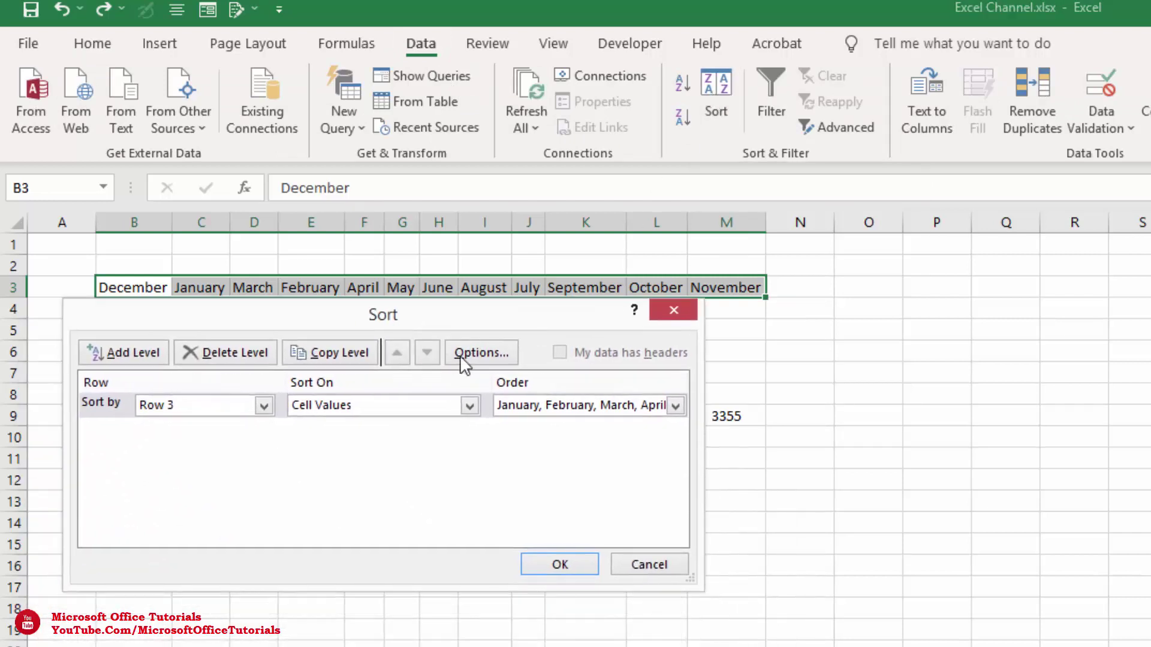
click(485, 355)
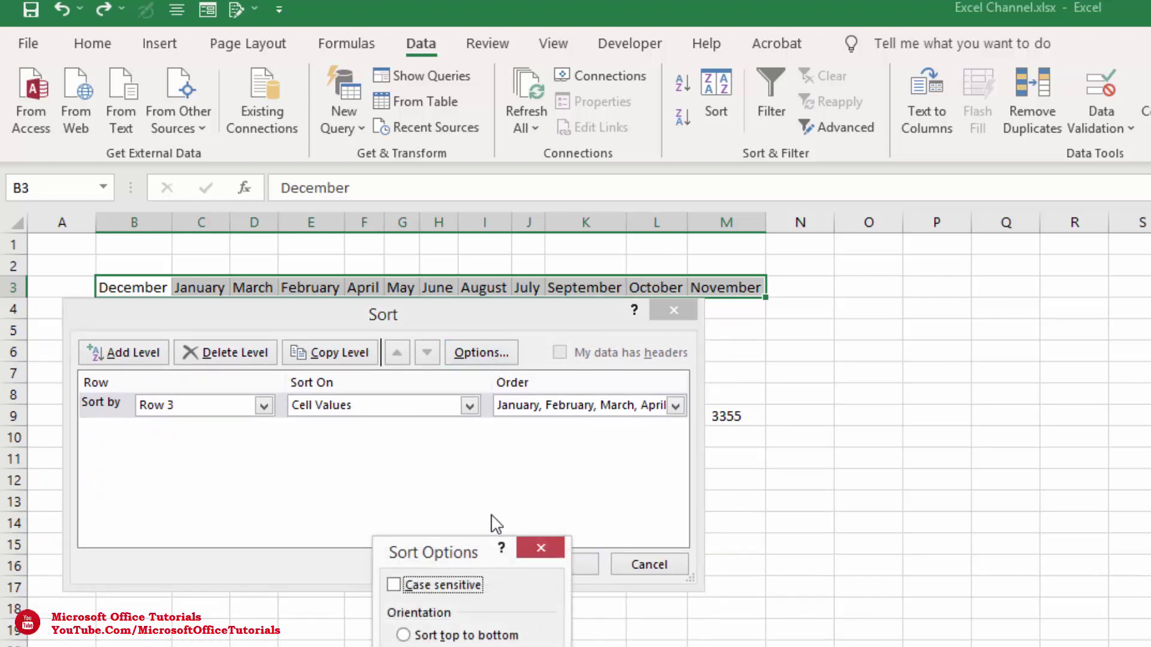
drag(461, 552, 414, 415)
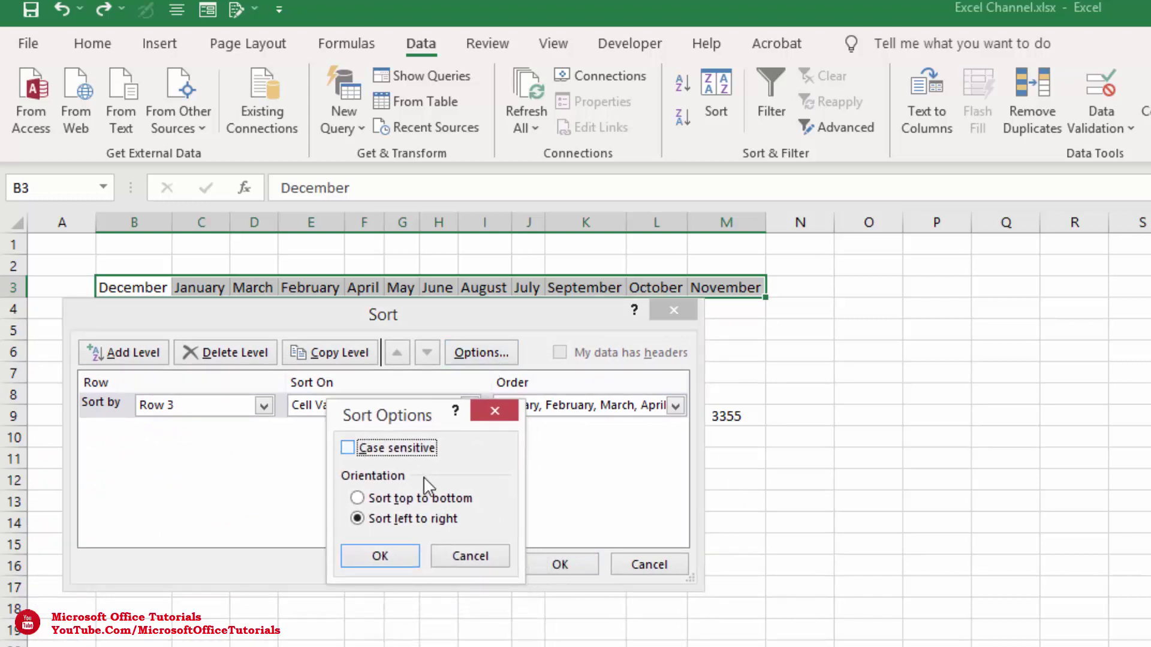
click(363, 500)
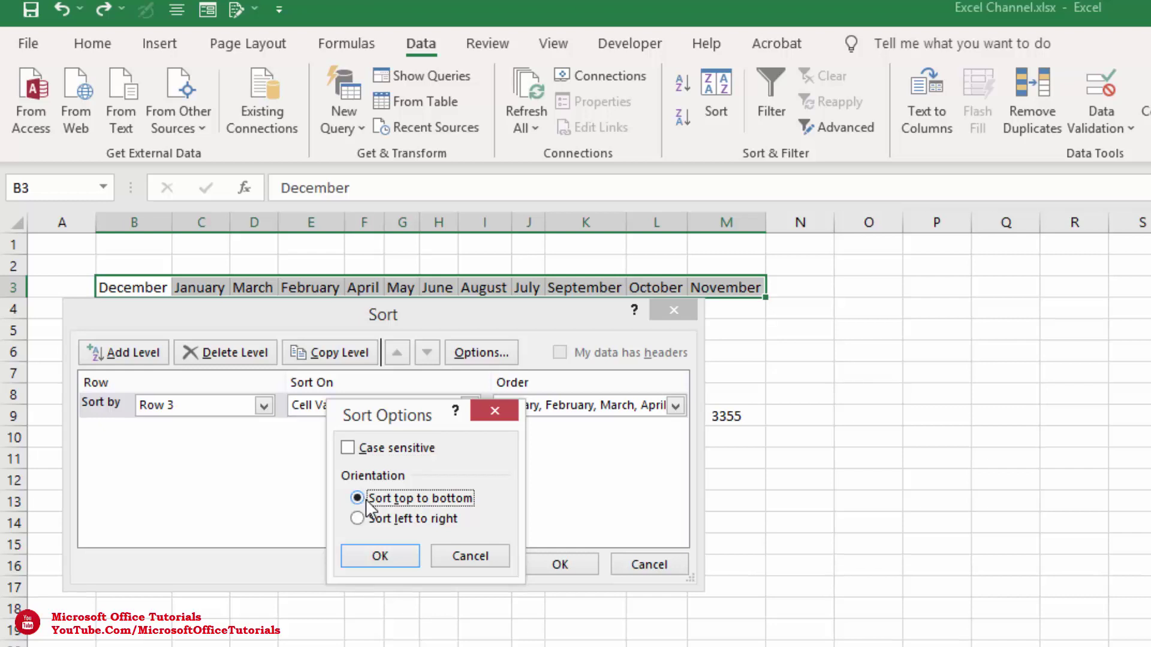
click(439, 519)
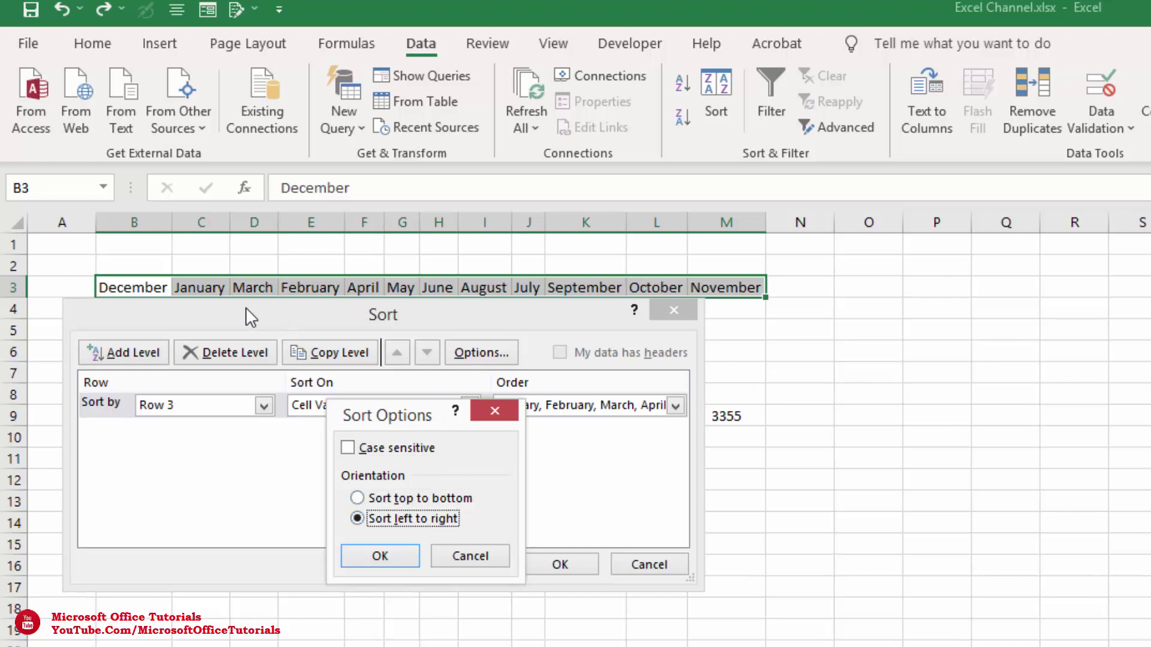
click(387, 557)
Sort Row 3 A to Z so months run April, August, December through September
click(674, 408)
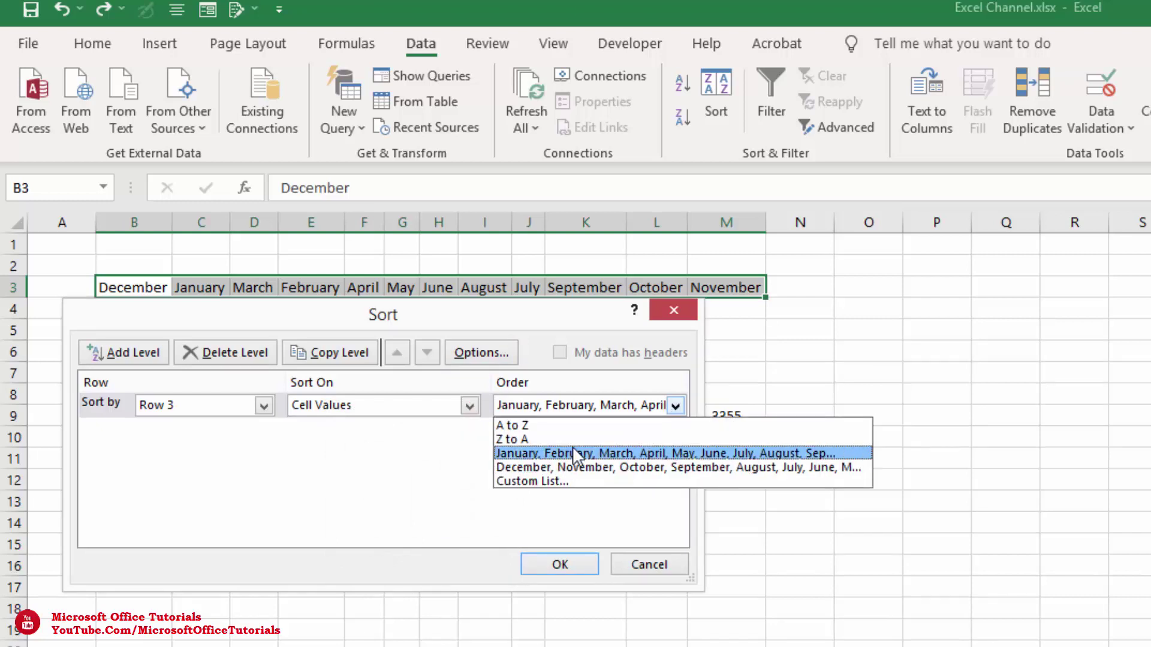
click(525, 426)
click(560, 563)
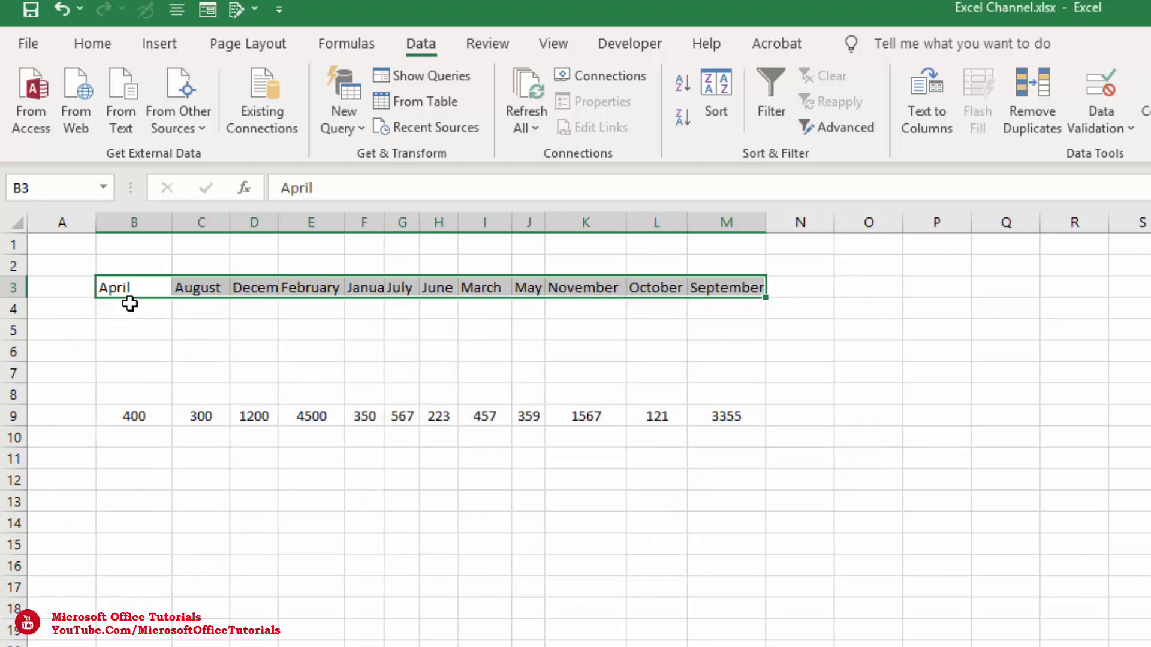
drag(144, 294, 337, 297)
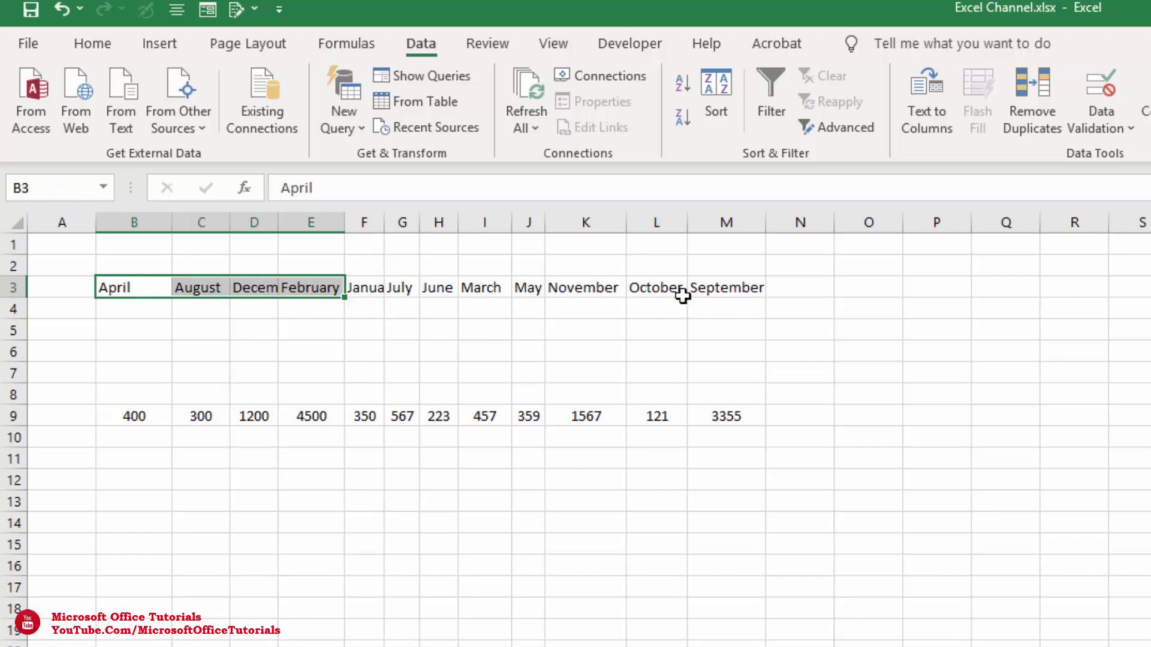
Sort B3:M3 left to right by the January, February, March… custom list
drag(706, 293, 150, 289)
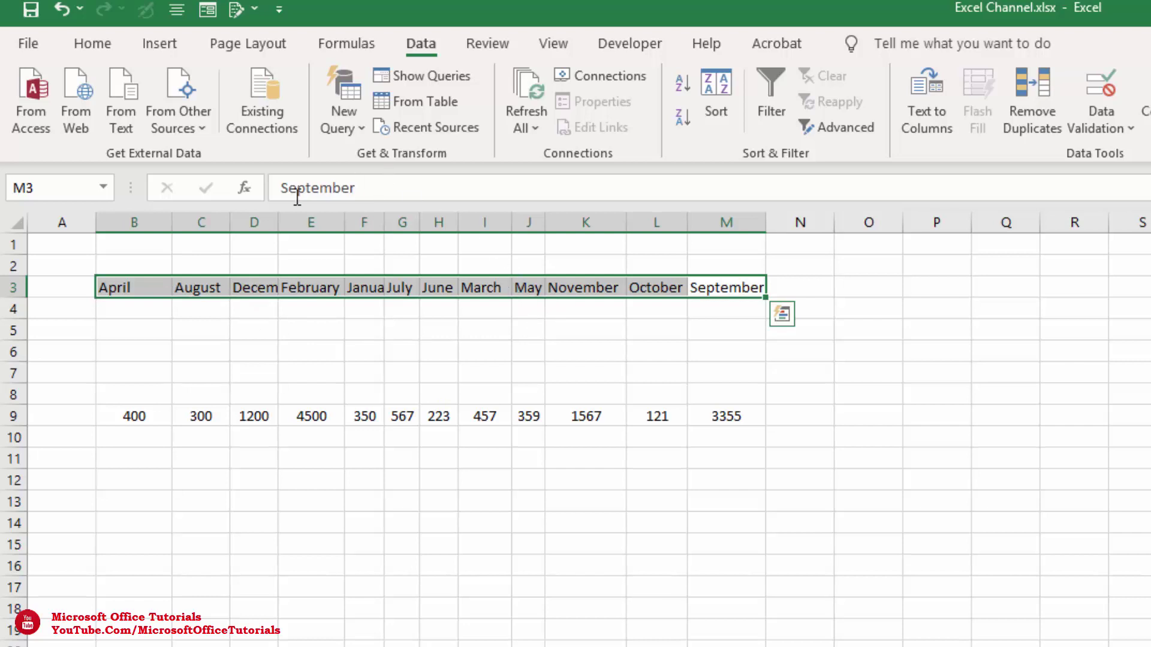
click(709, 92)
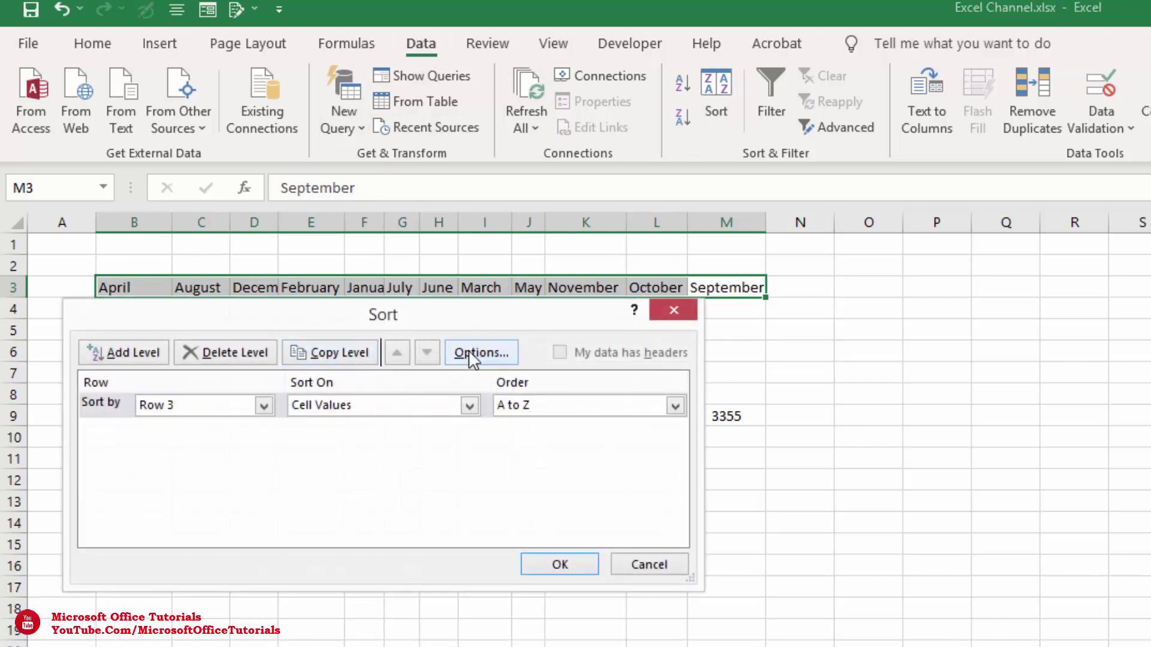
click(474, 357)
click(348, 489)
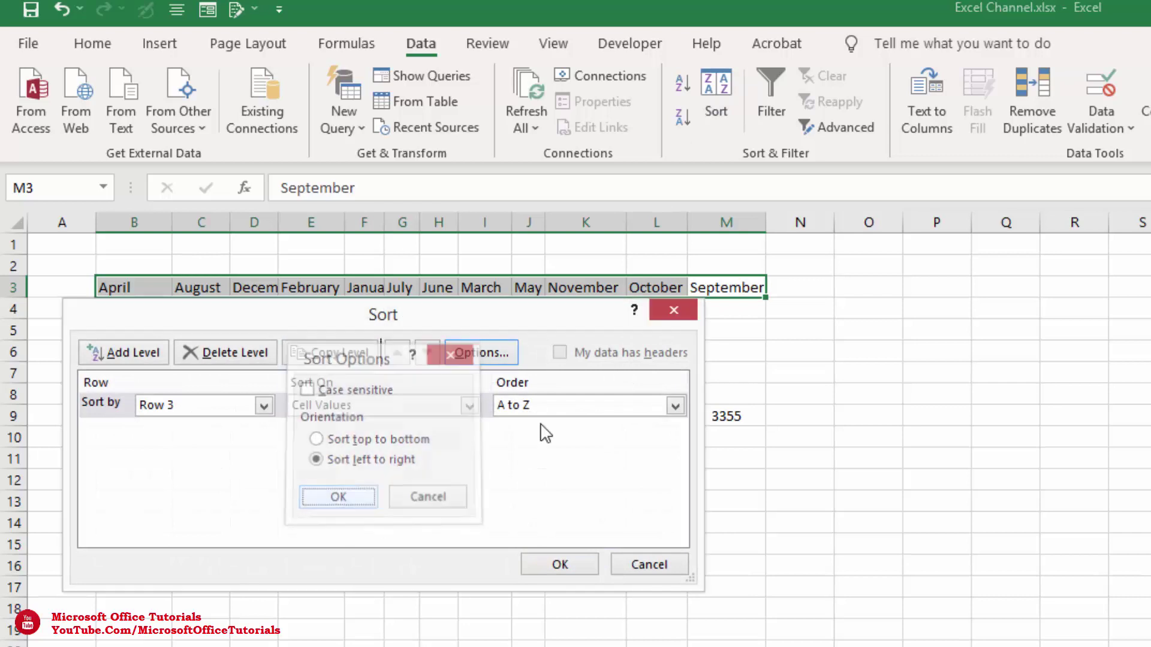
click(565, 409)
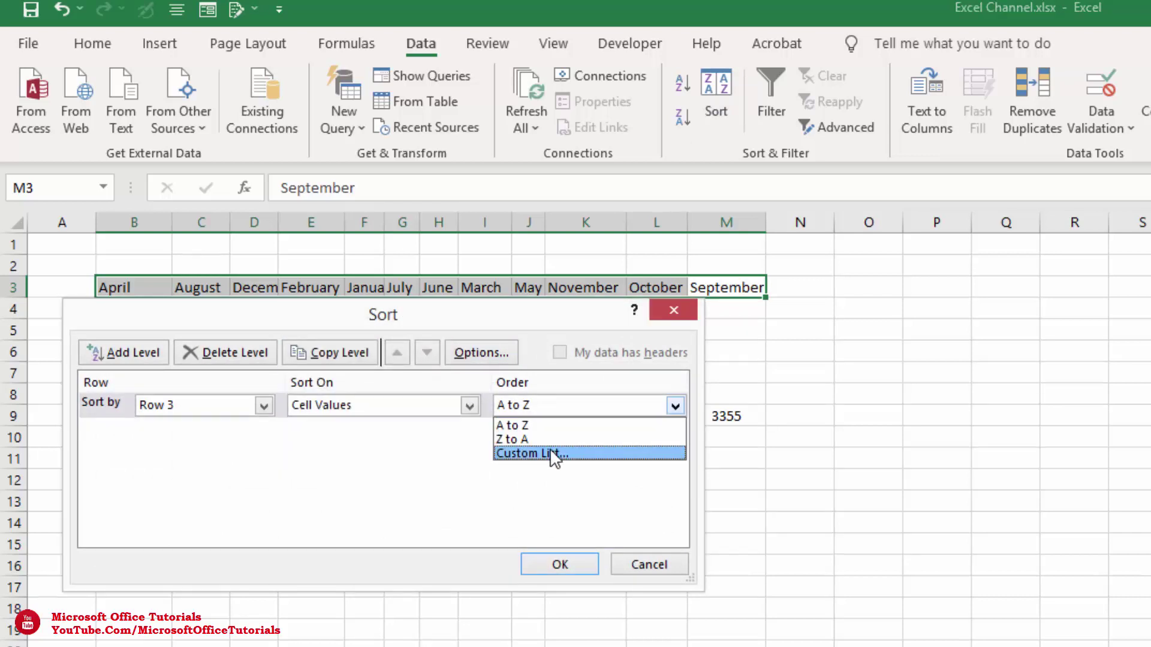
click(549, 454)
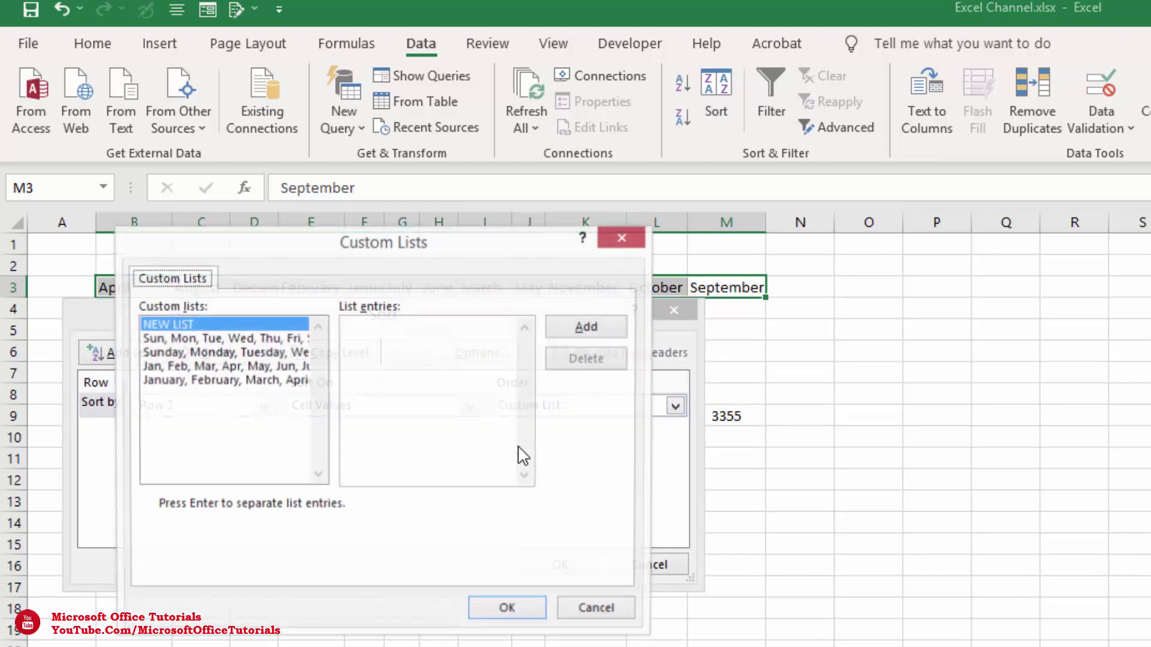
click(225, 383)
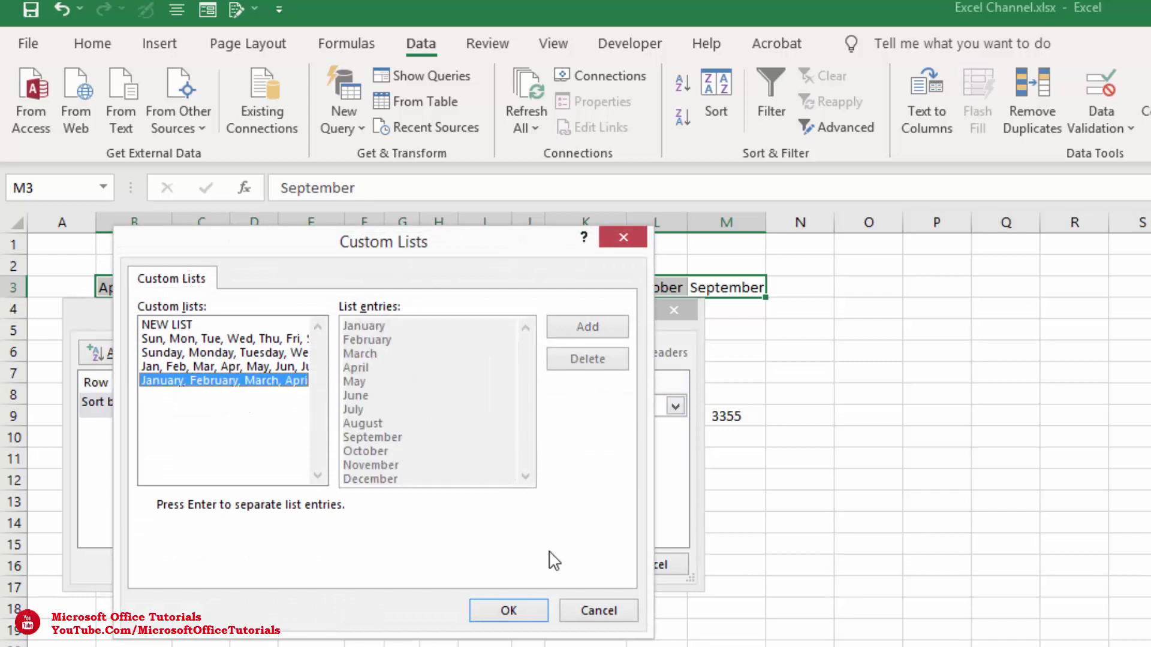
click(520, 612)
click(557, 564)
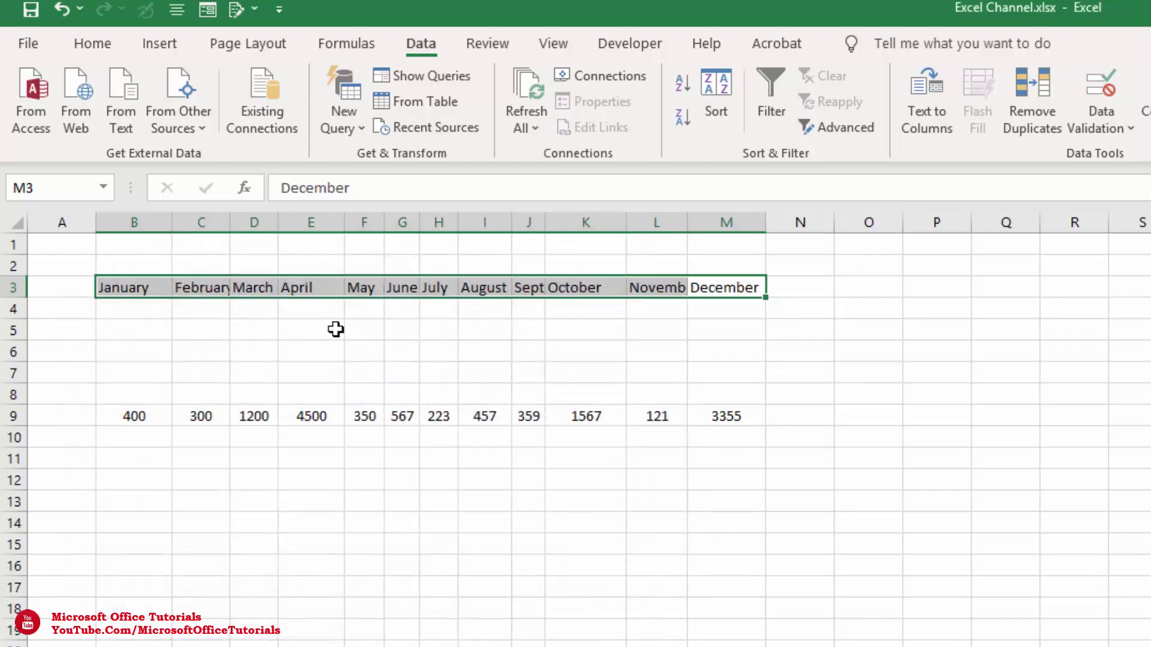
drag(130, 304, 712, 307)
Select B9:M9 and open Sort with left-to-right orientation and Row 9 as the key
click(722, 308)
mouse_move(725, 415)
mouse_down()
mouse_move(141, 416)
mouse_move(732, 416)
mouse_up()
click(142, 416)
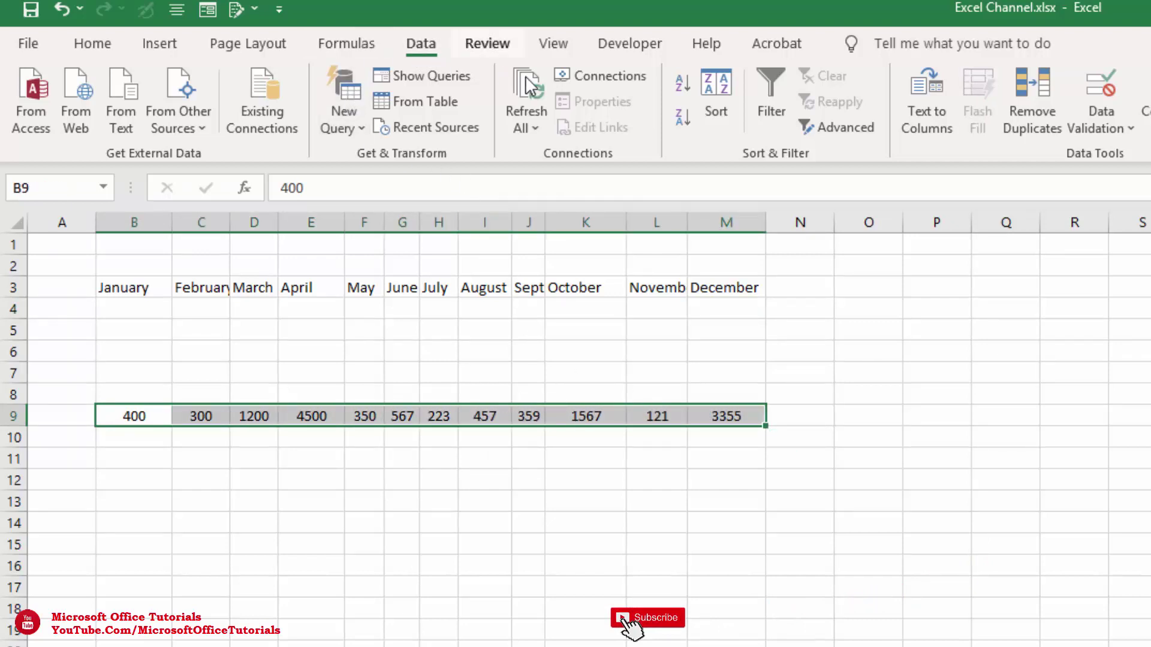
click(708, 90)
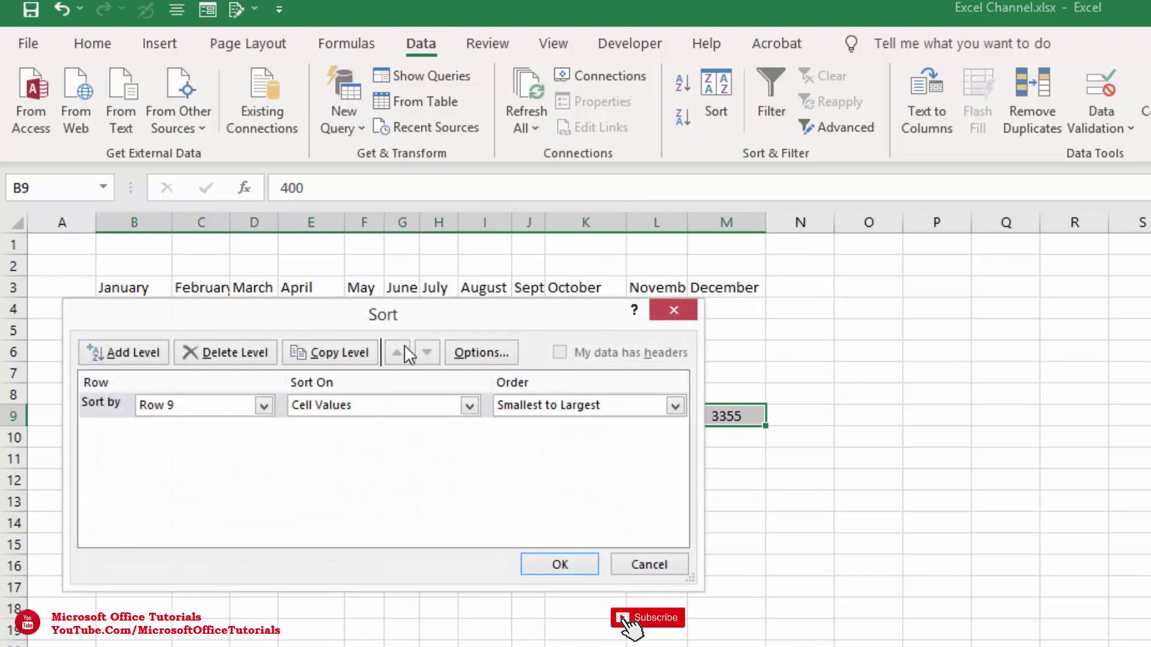
click(475, 354)
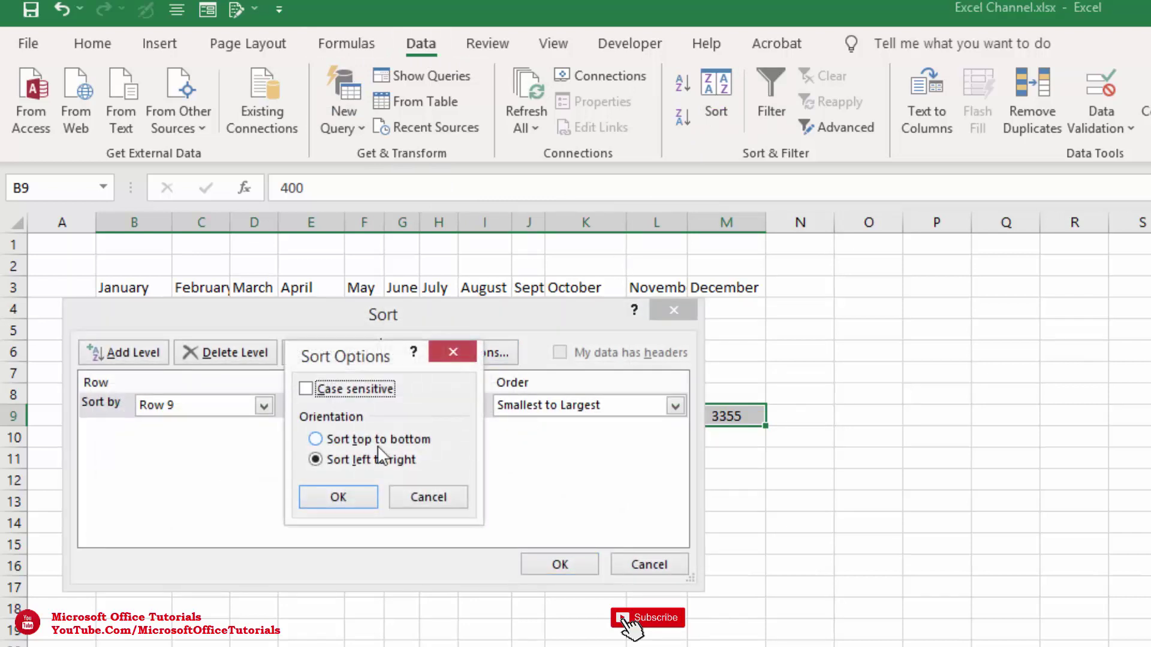
click(322, 444)
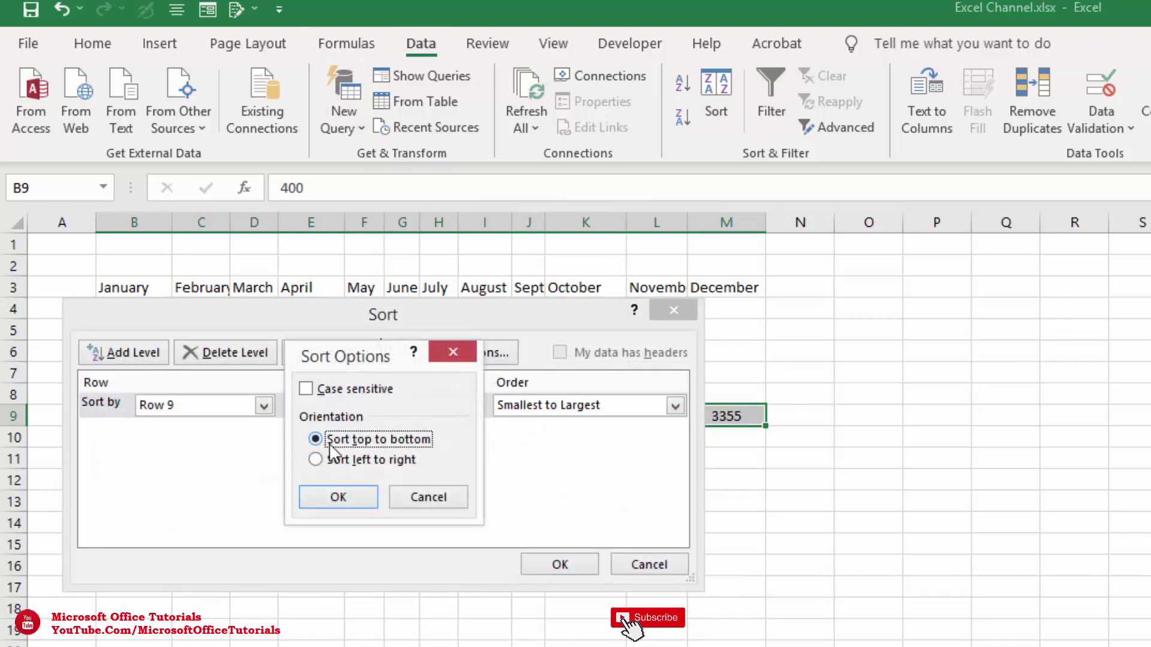
click(335, 462)
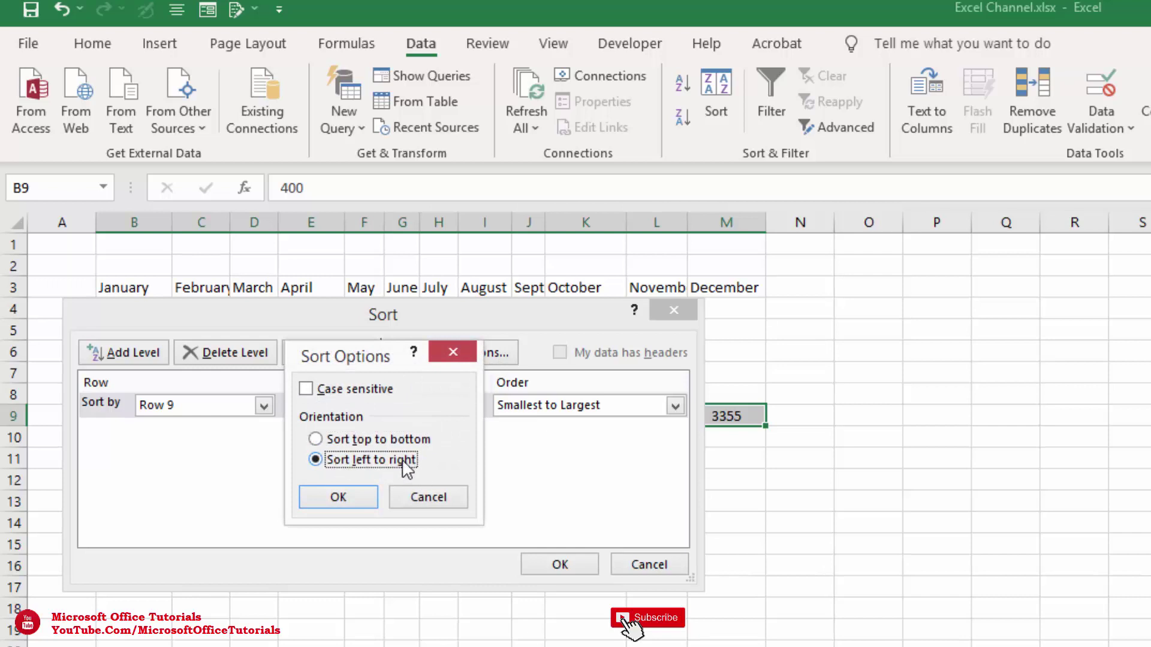
click(339, 497)
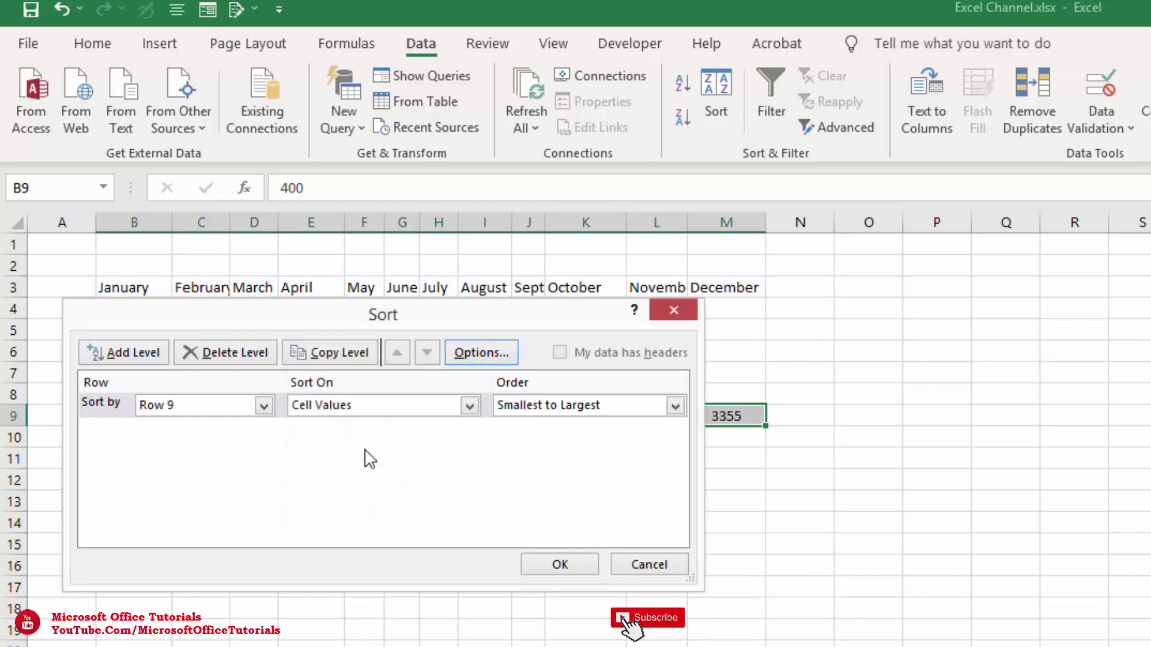
click(166, 408)
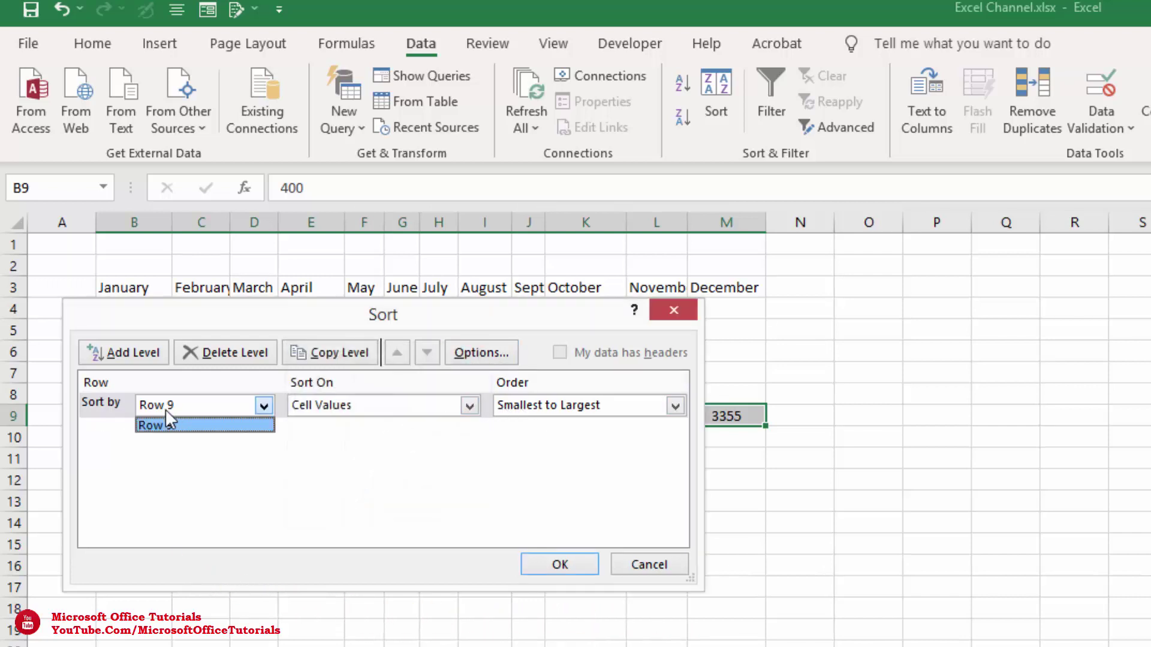
click(165, 407)
drag(463, 326, 542, 489)
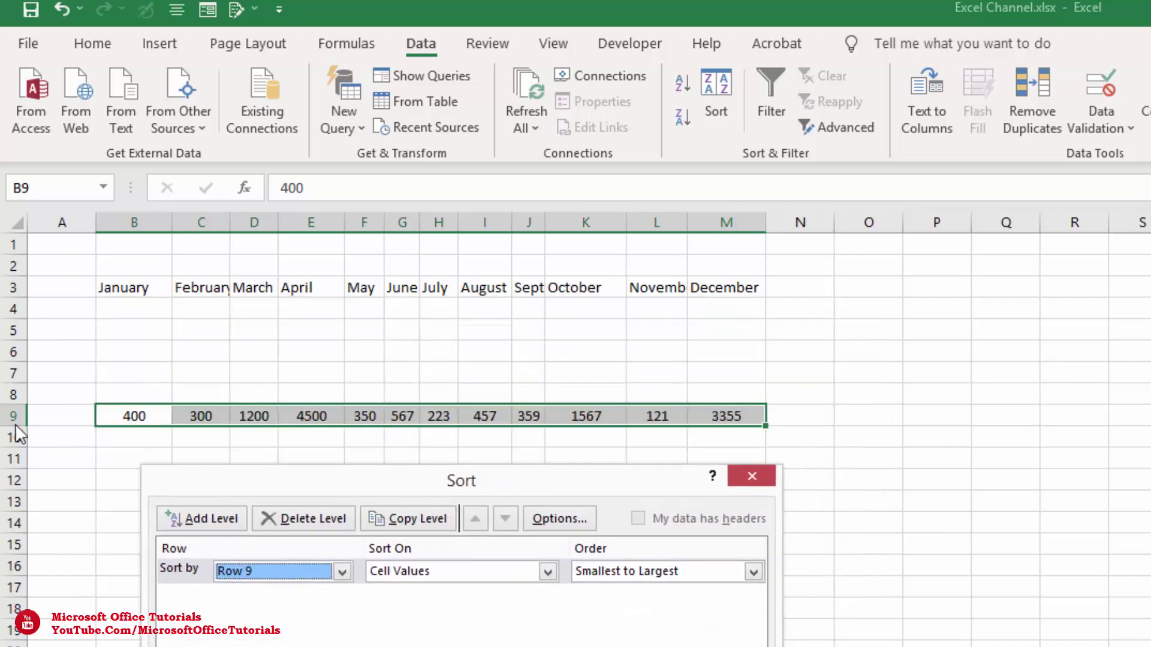
Sort Row 9 on Cell Values, Largest to Smallest, giving 4500, 3355, 1567 down to 121
click(324, 574)
click(277, 592)
click(545, 572)
click(538, 569)
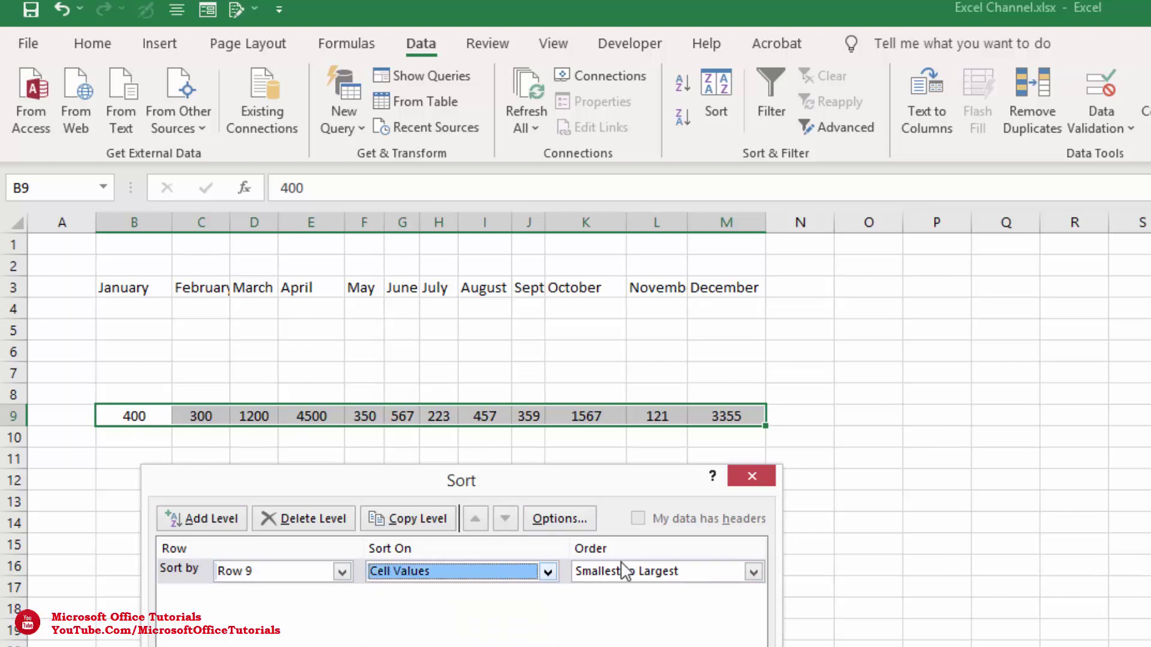
click(445, 575)
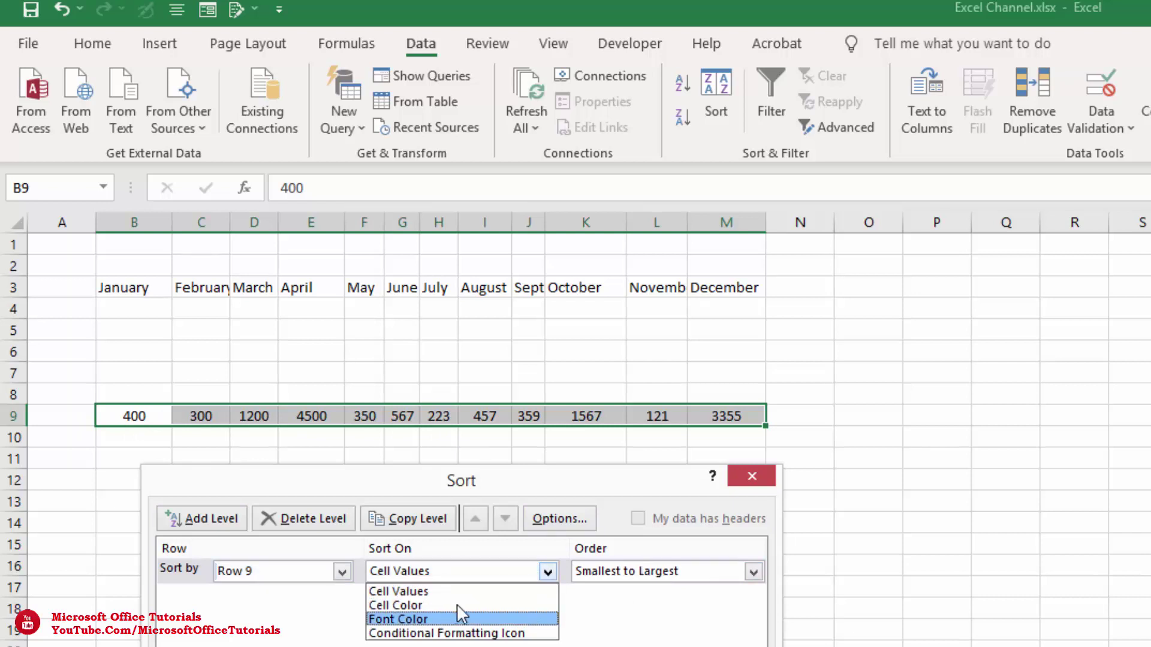
click(535, 577)
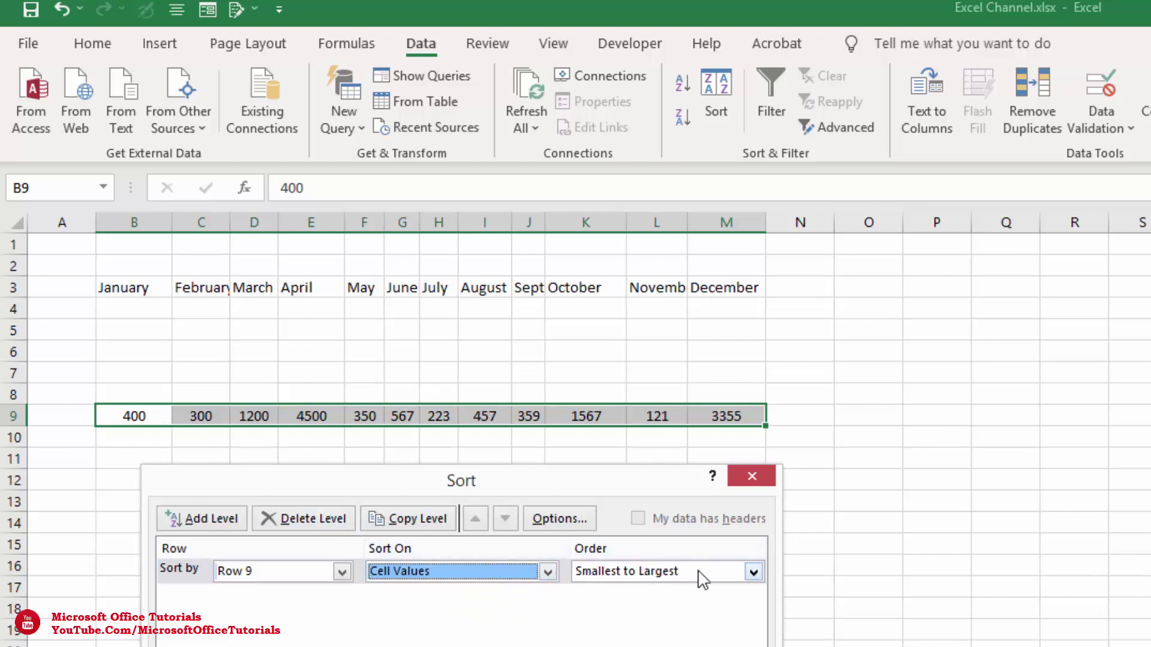
click(725, 576)
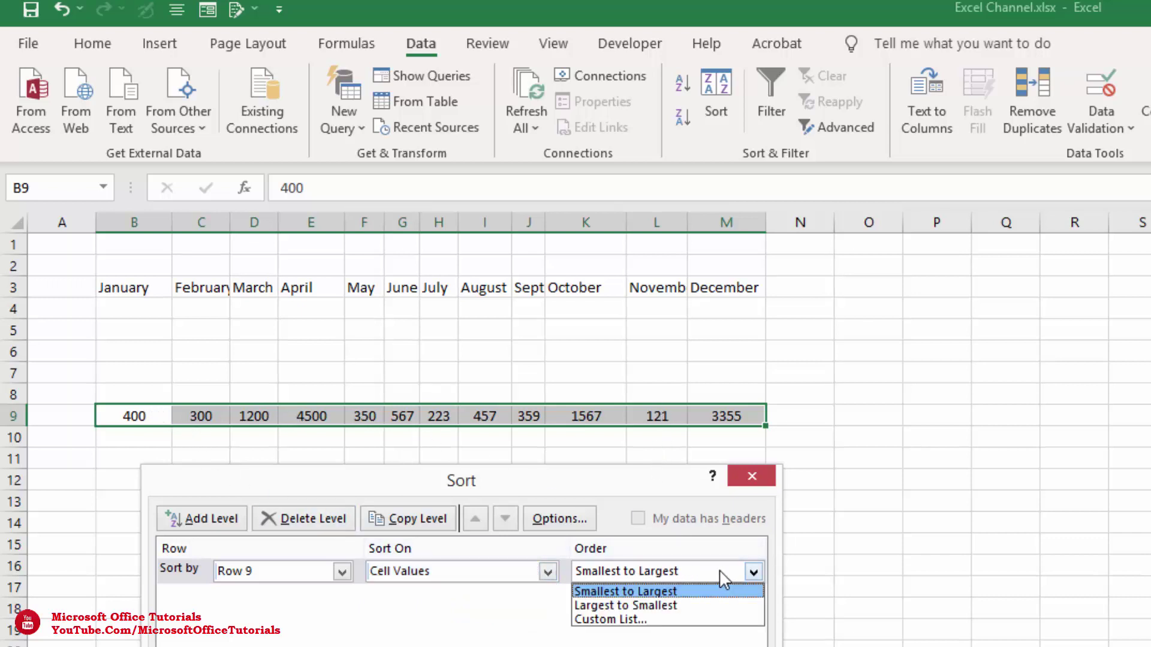
click(660, 607)
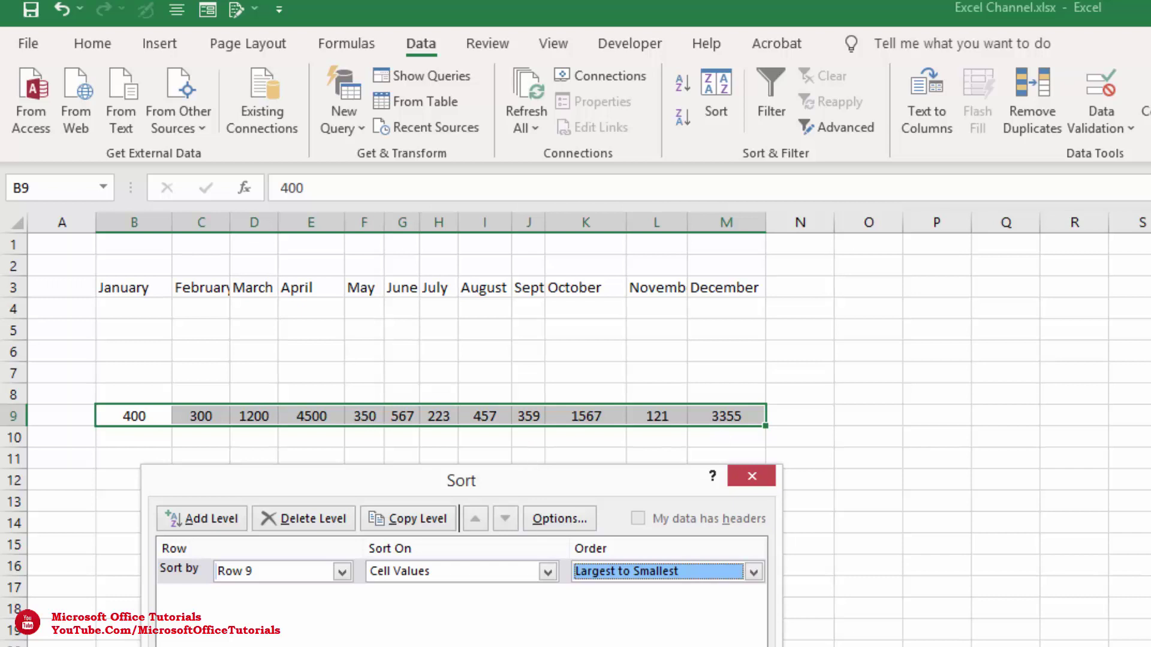
key(Return)
Select the month and value table to check the sorted result, then deselect it
click(144, 434)
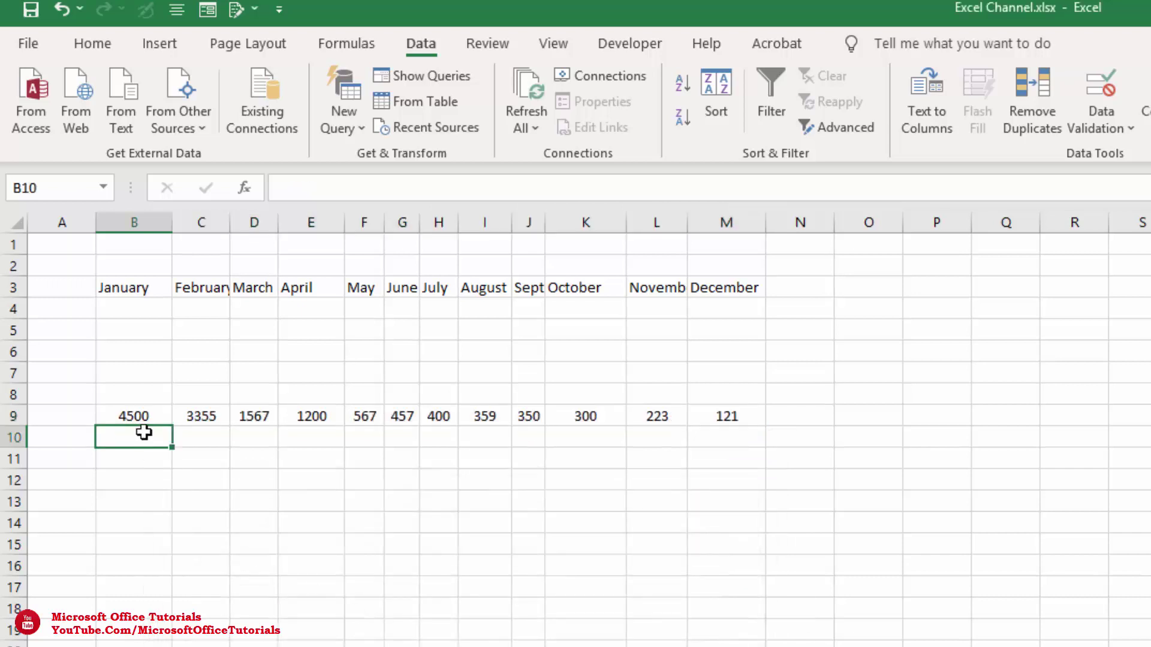
mouse_move(144, 431)
mouse_down()
mouse_move(509, 437)
mouse_move(689, 455)
mouse_move(737, 442)
mouse_up()
click(737, 442)
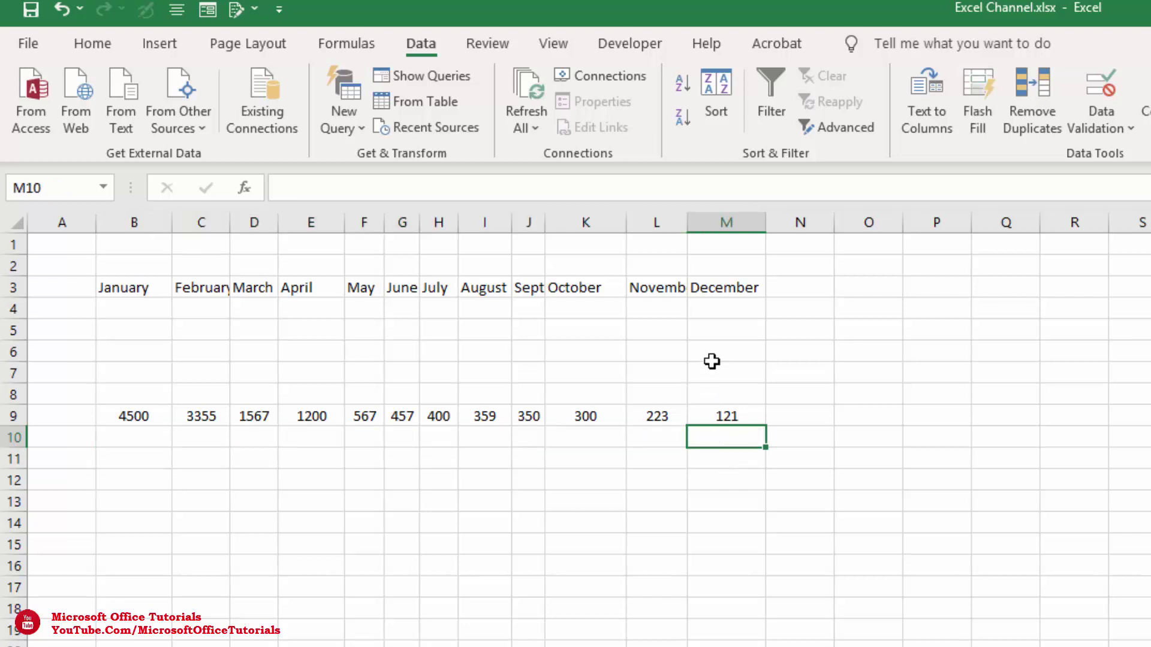
drag(729, 288, 120, 419)
click(133, 329)
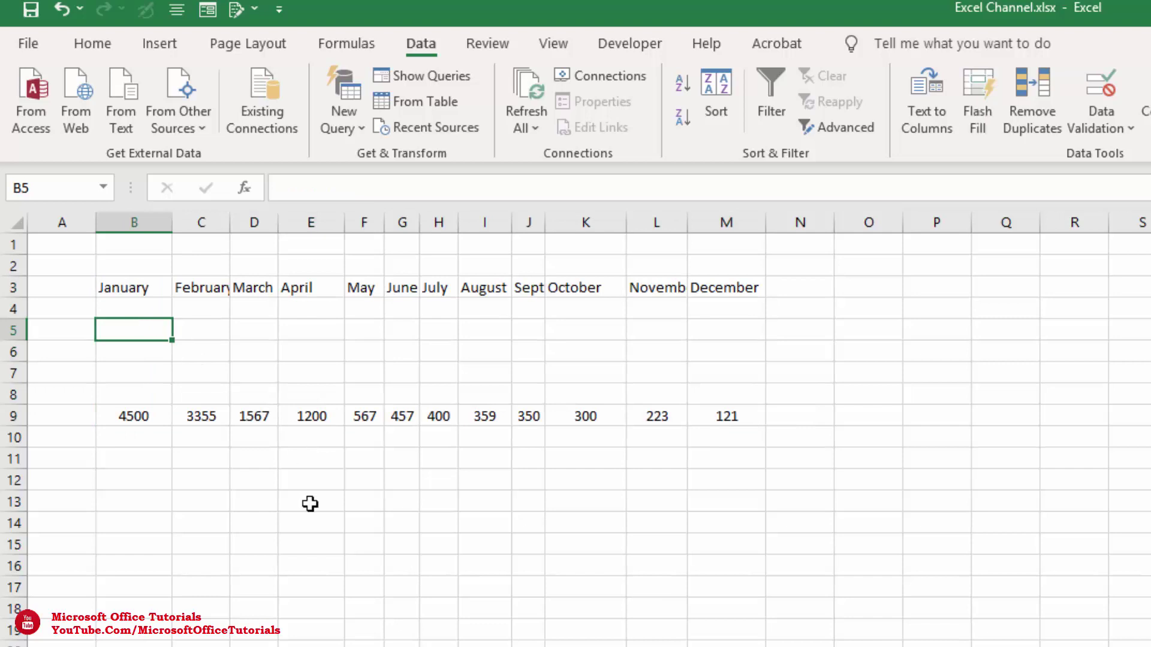
click(306, 534)
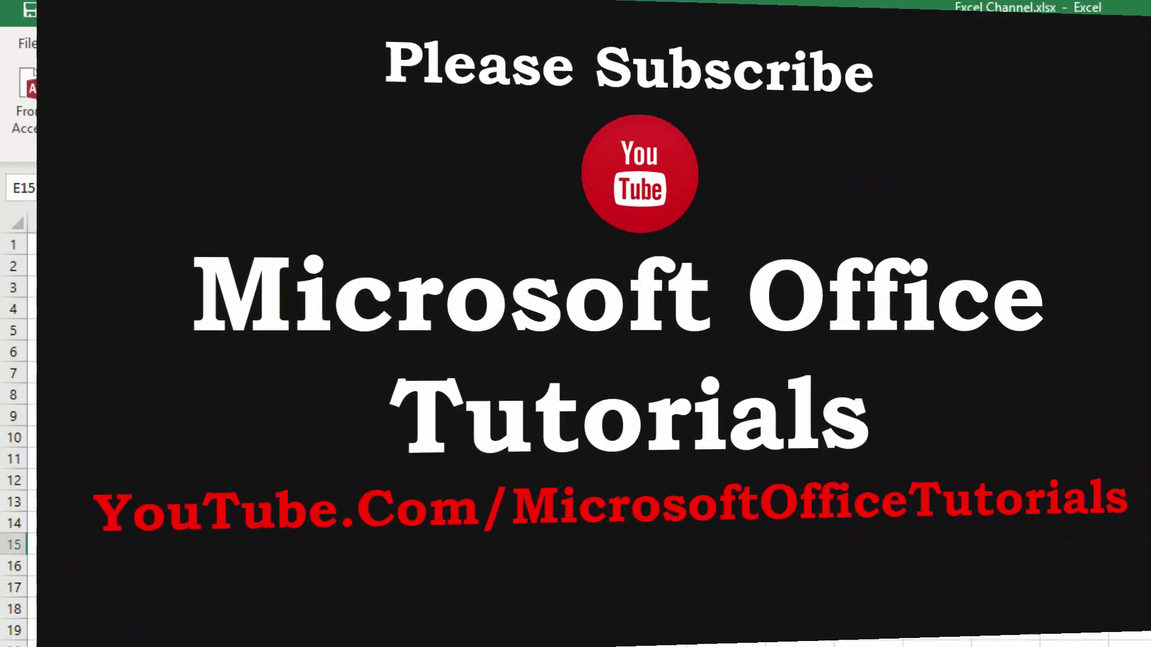